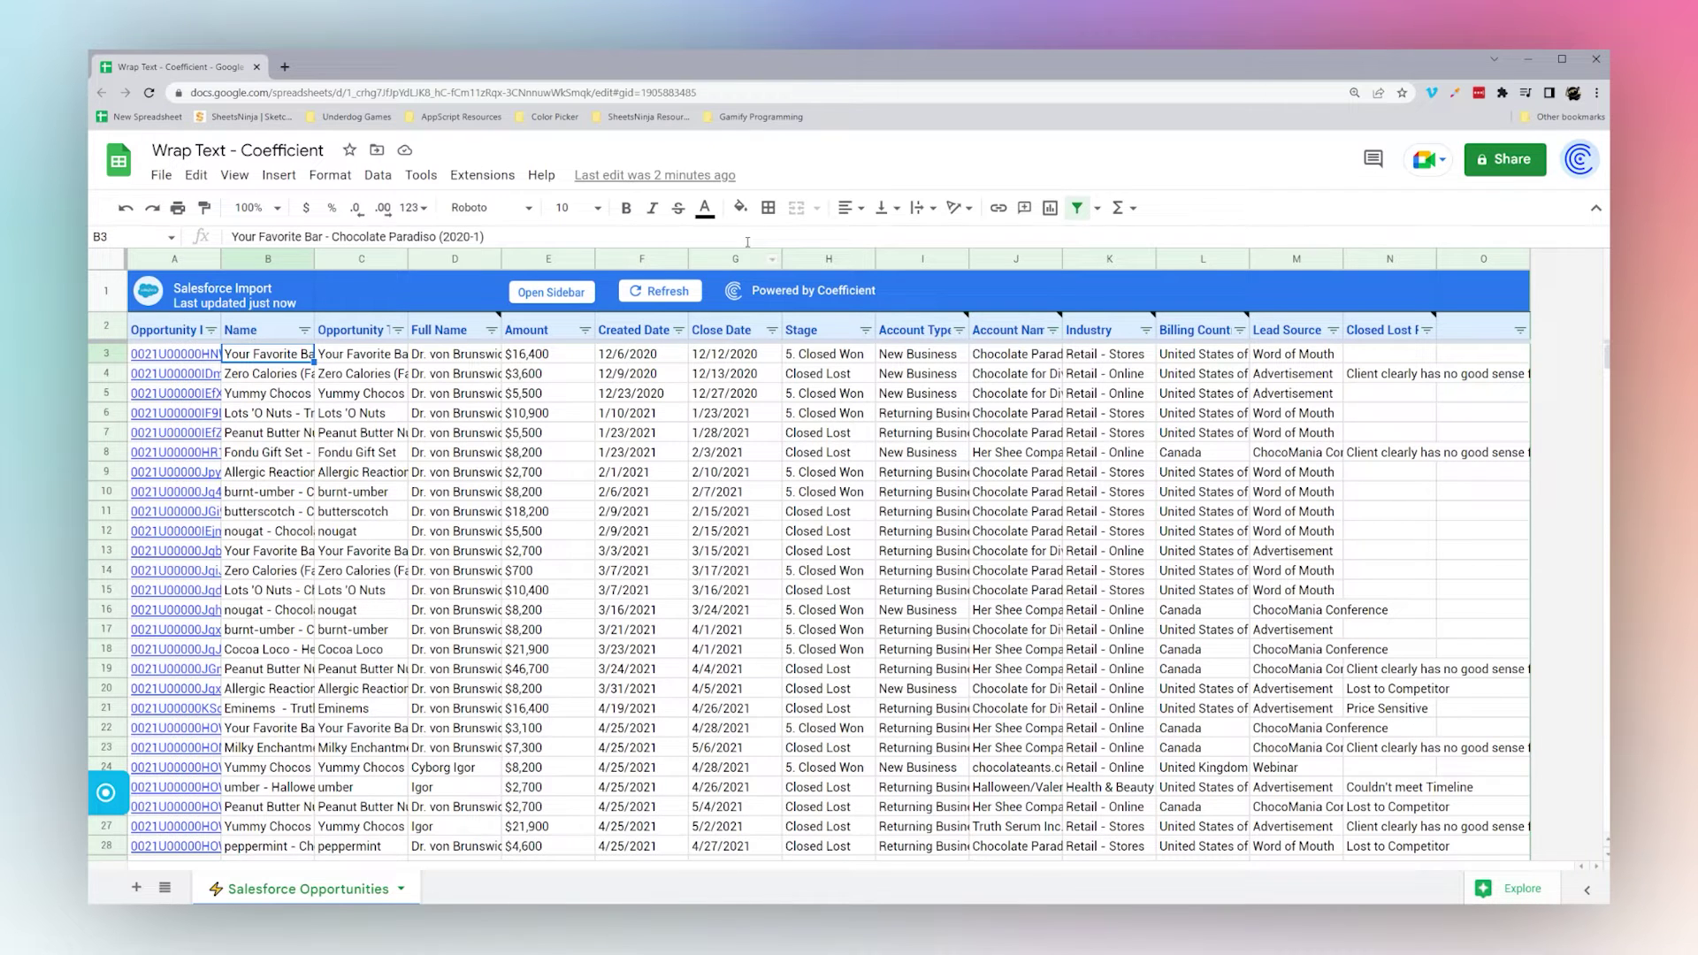
Cycle cell B3's text through Wrap, then Overflow, then Clip wrapping
click(342, 176)
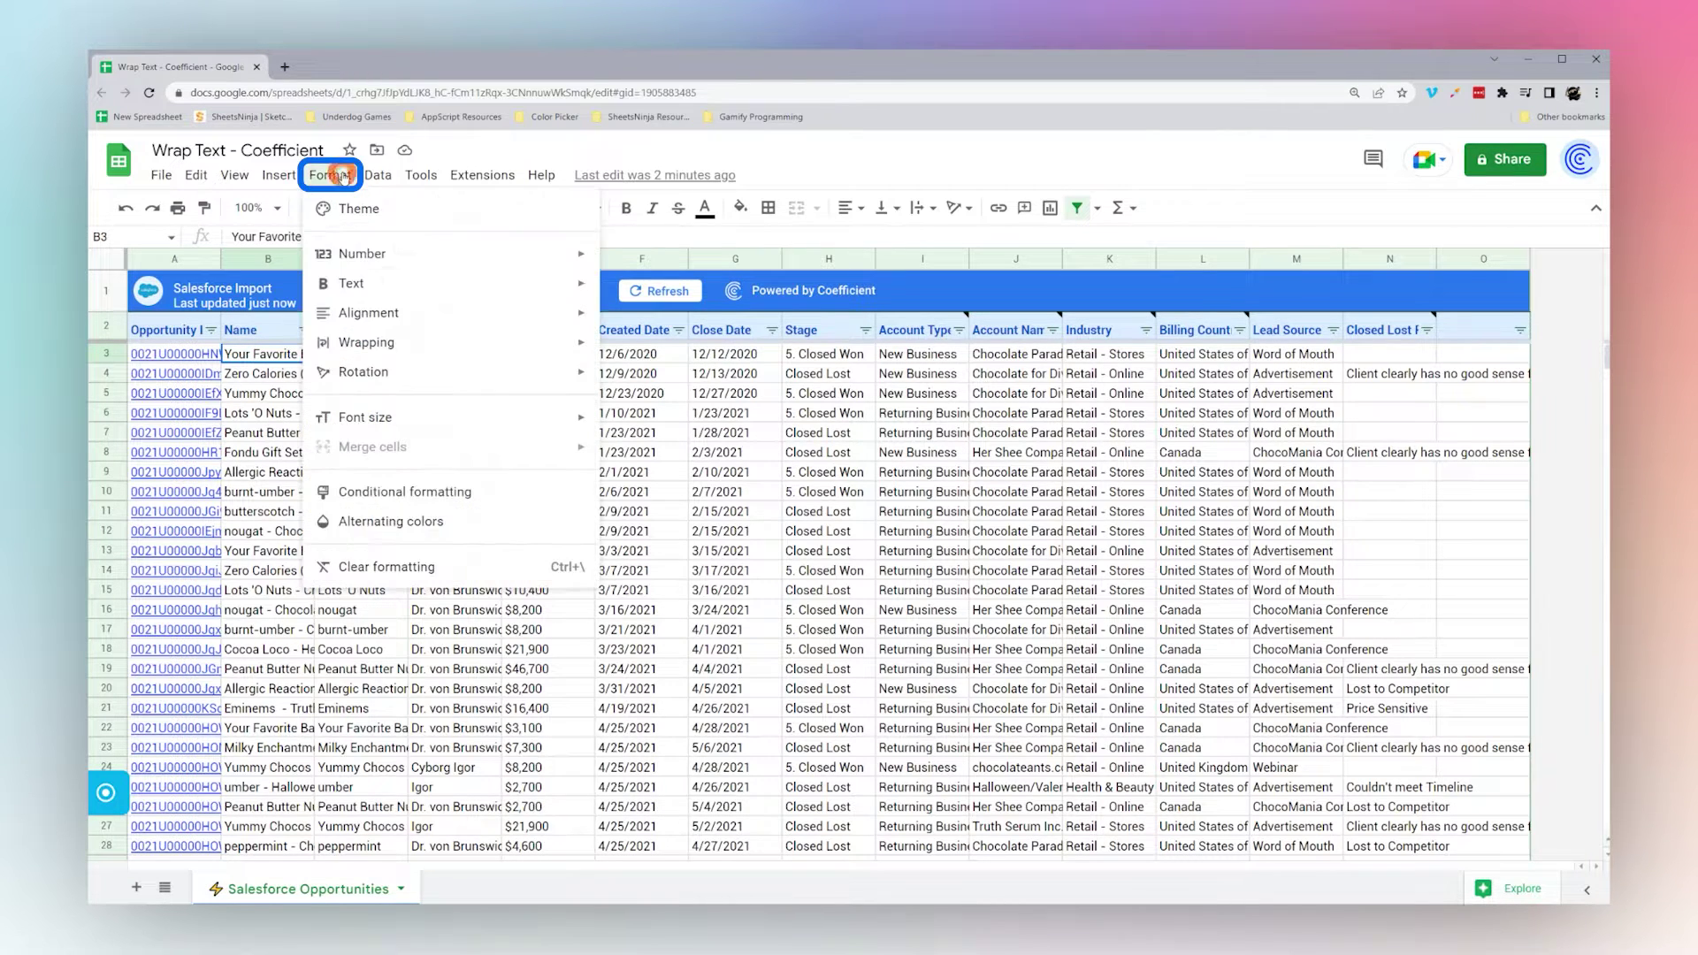
mouse_move(566, 343)
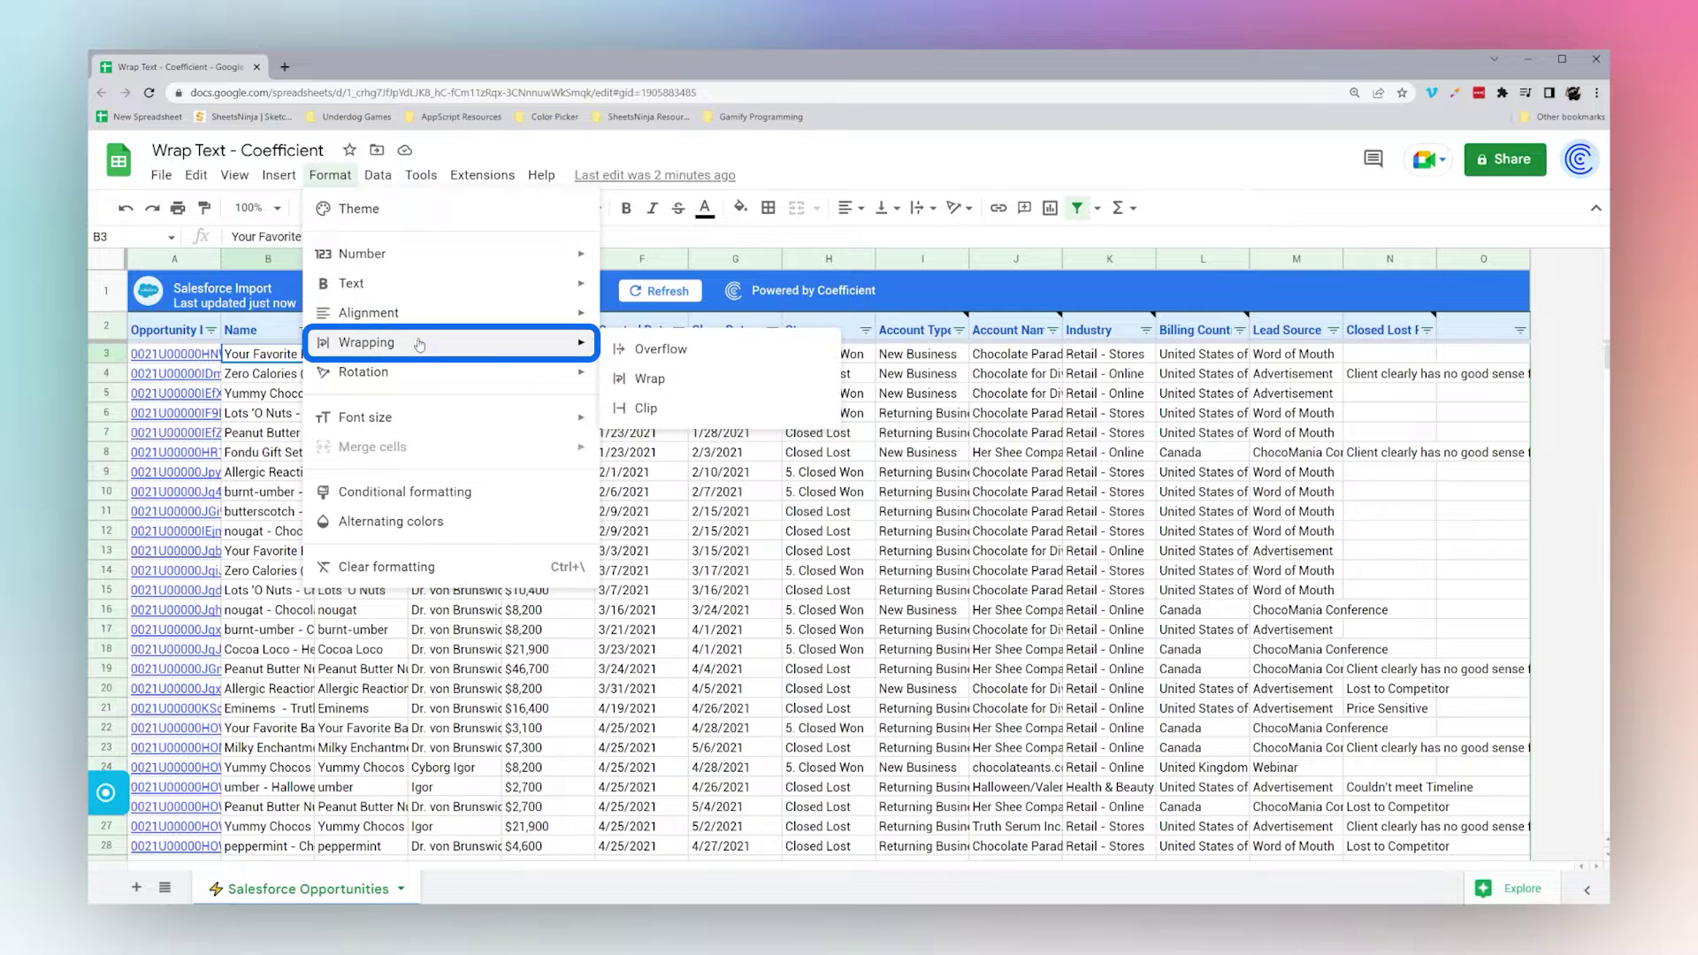
click(659, 381)
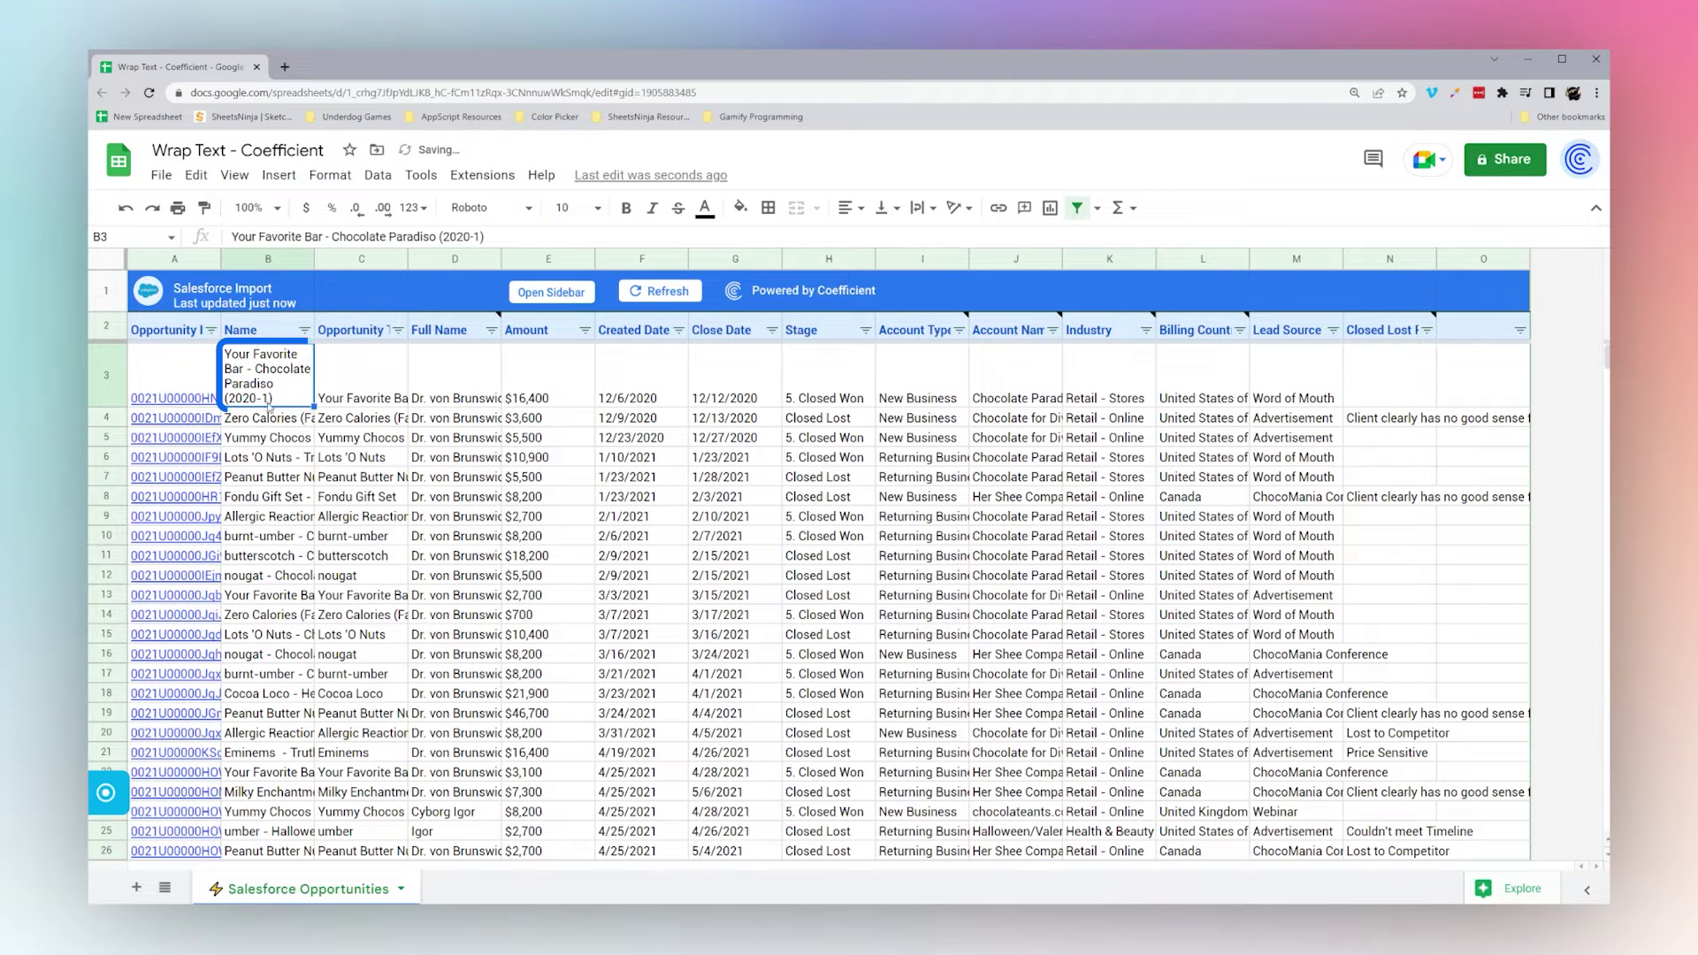
click(330, 175)
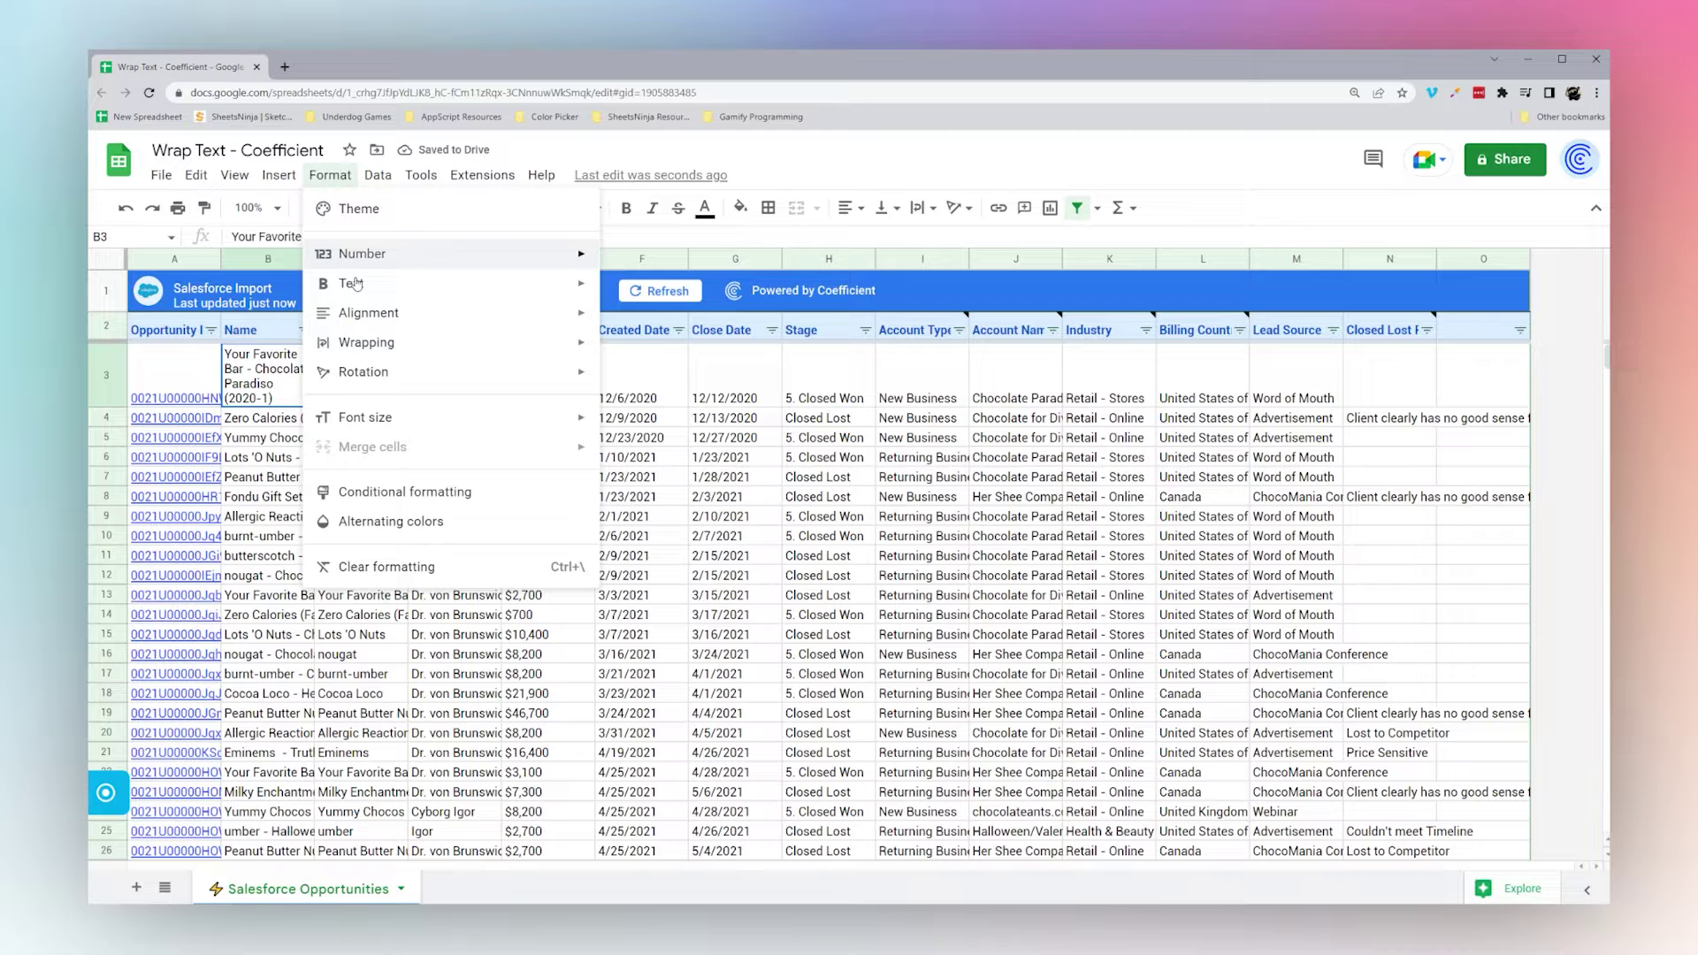
mouse_move(443, 344)
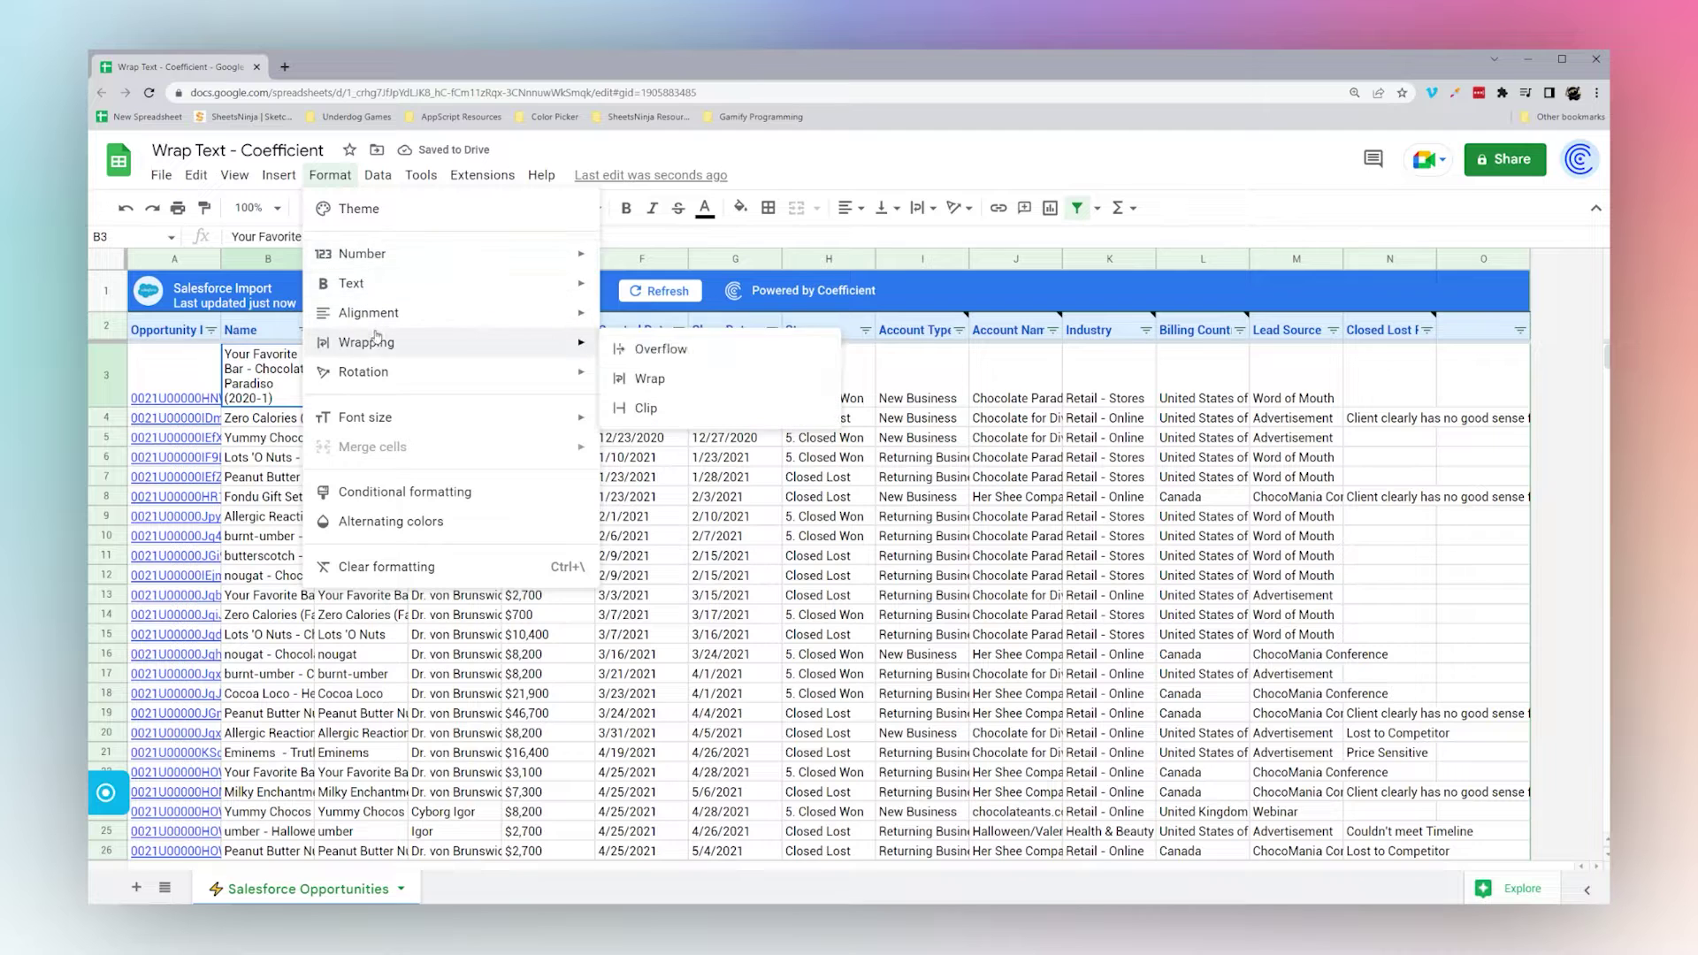
click(662, 351)
click(330, 175)
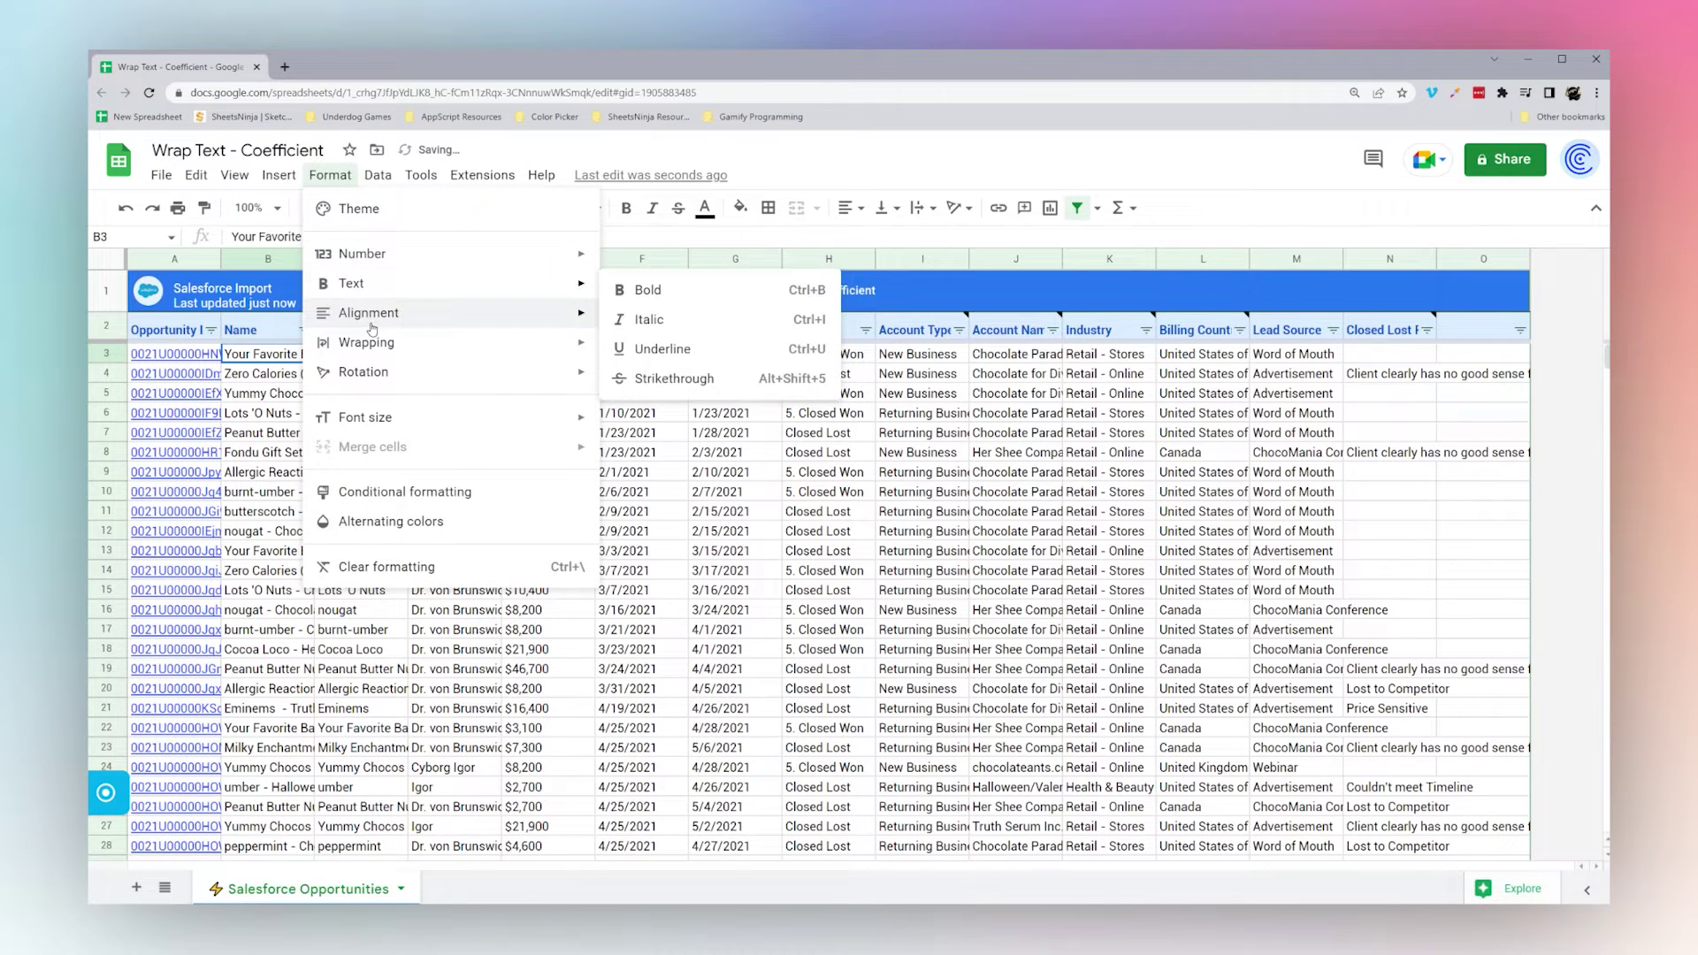
mouse_move(367, 344)
click(649, 410)
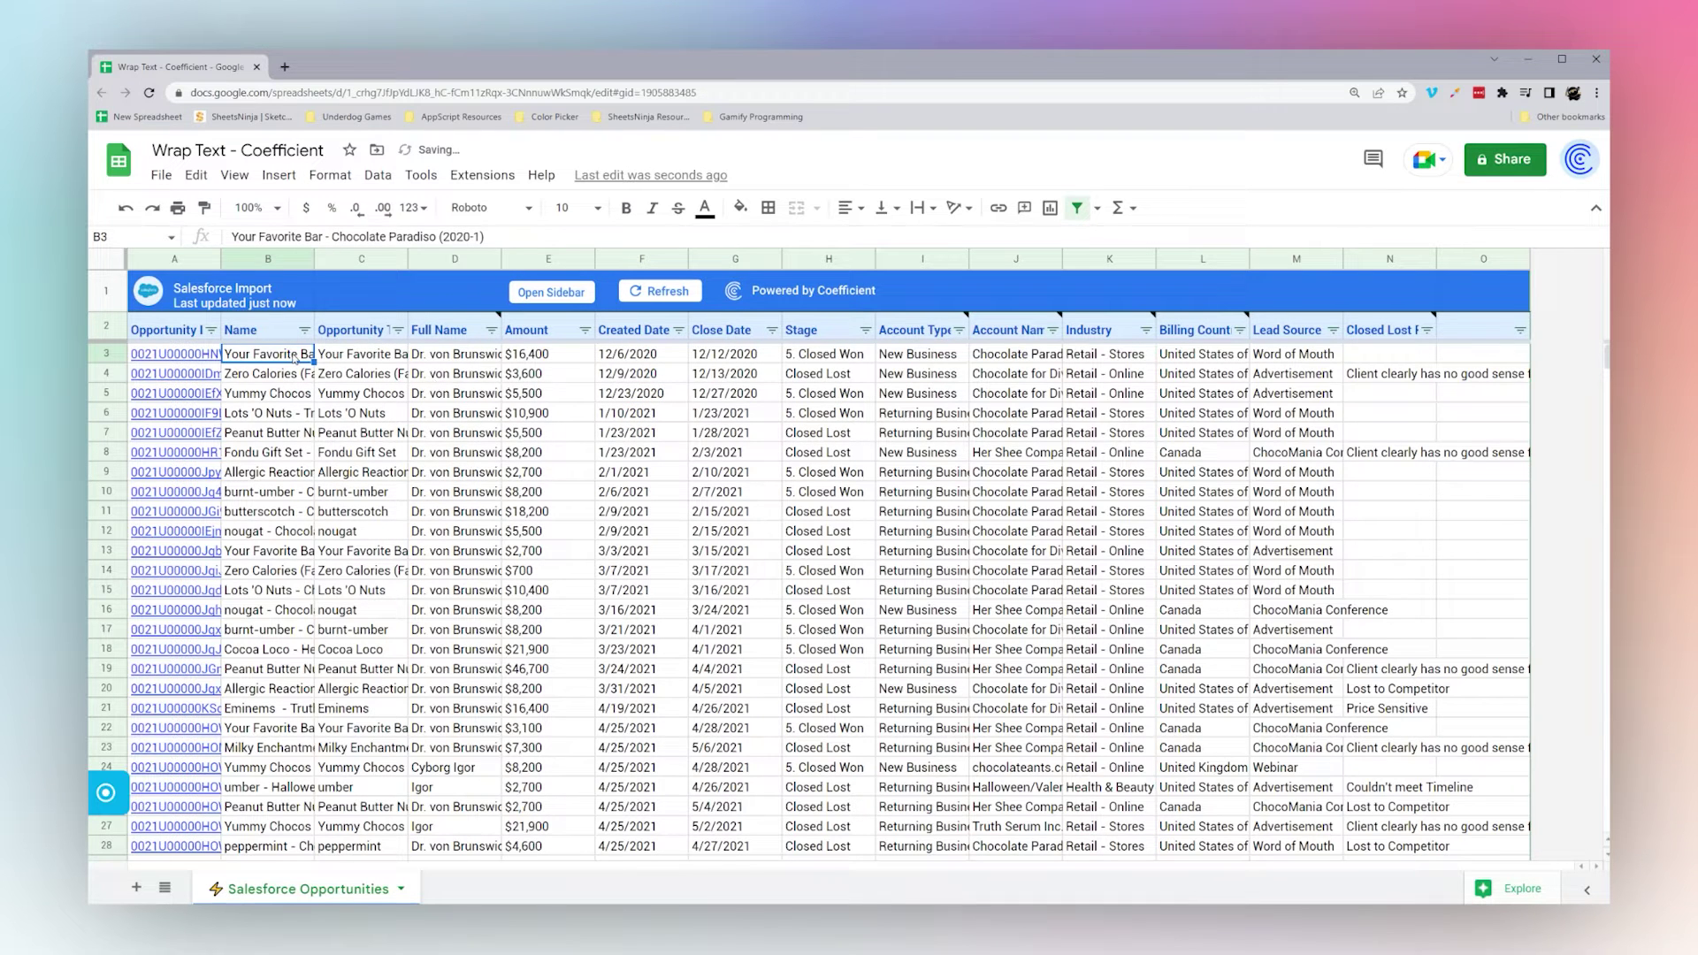
click(369, 357)
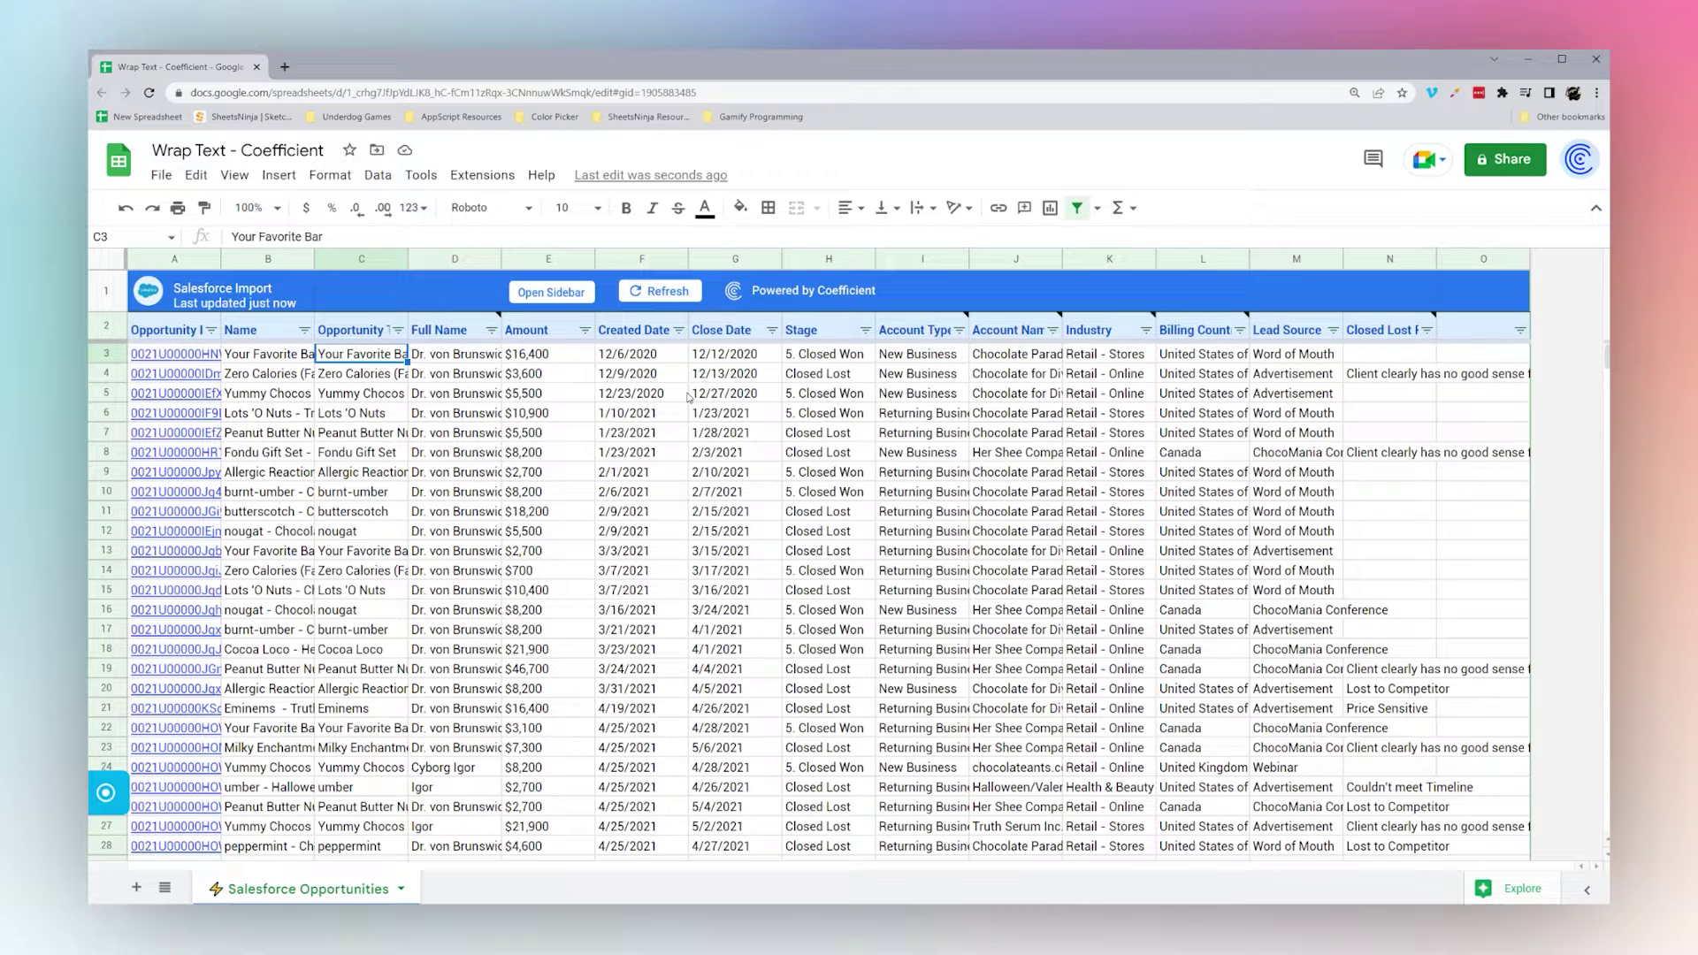
click(1397, 377)
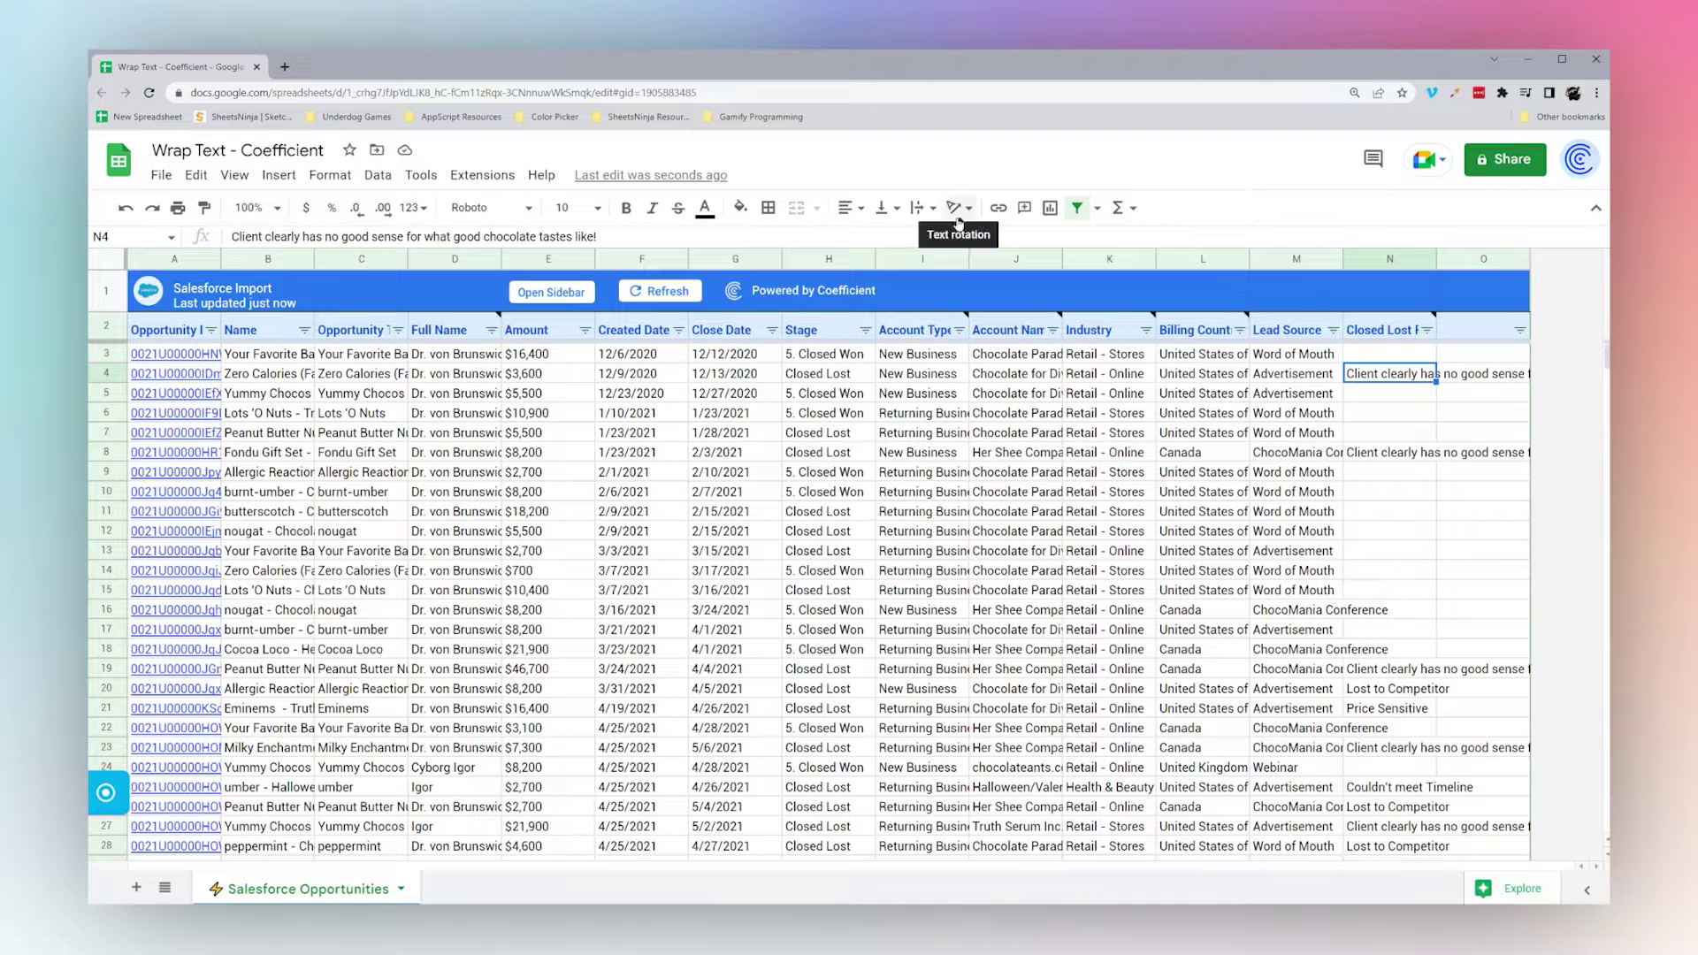
click(921, 207)
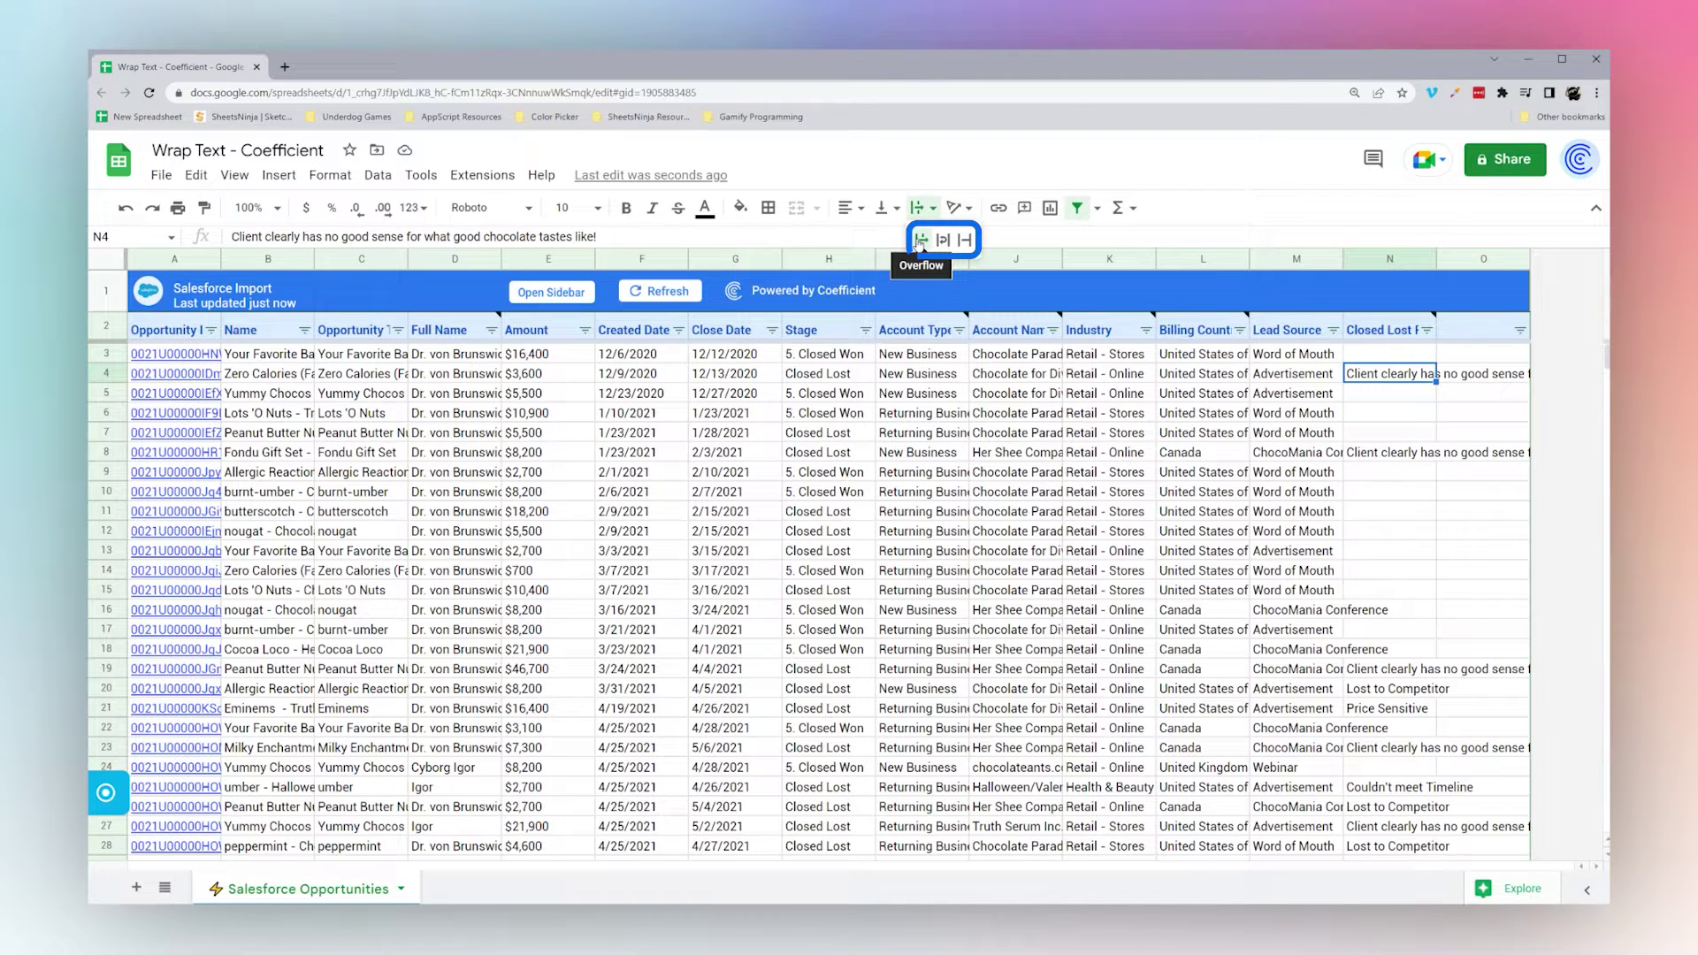
click(965, 240)
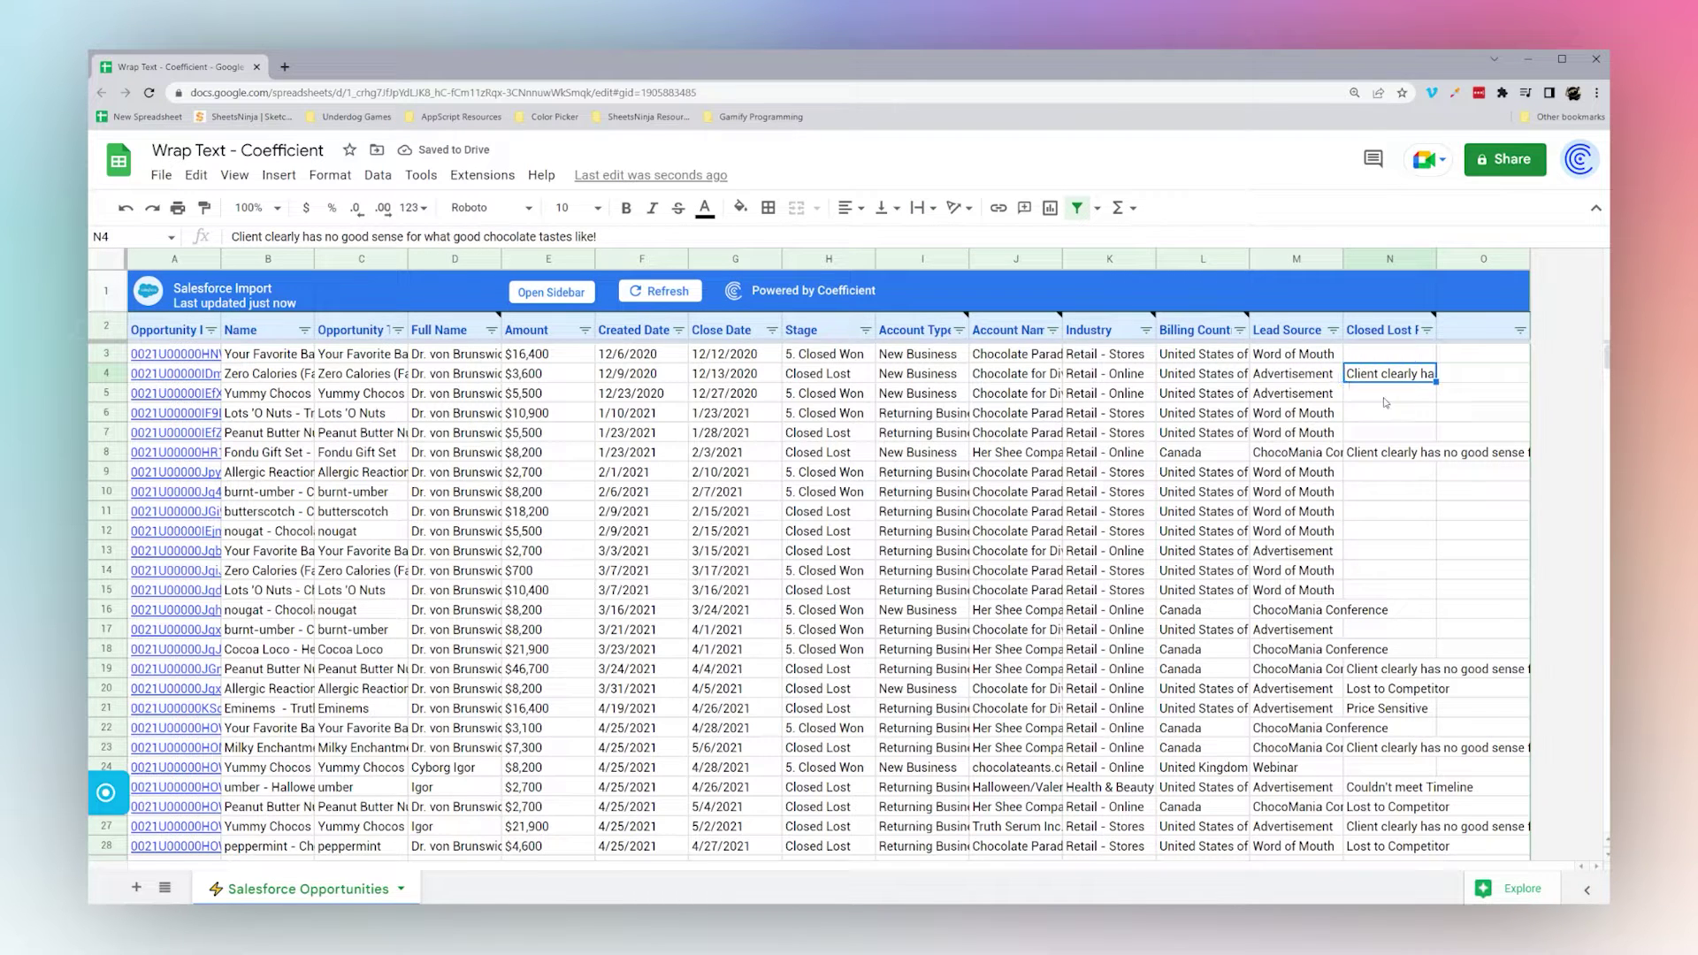
click(920, 208)
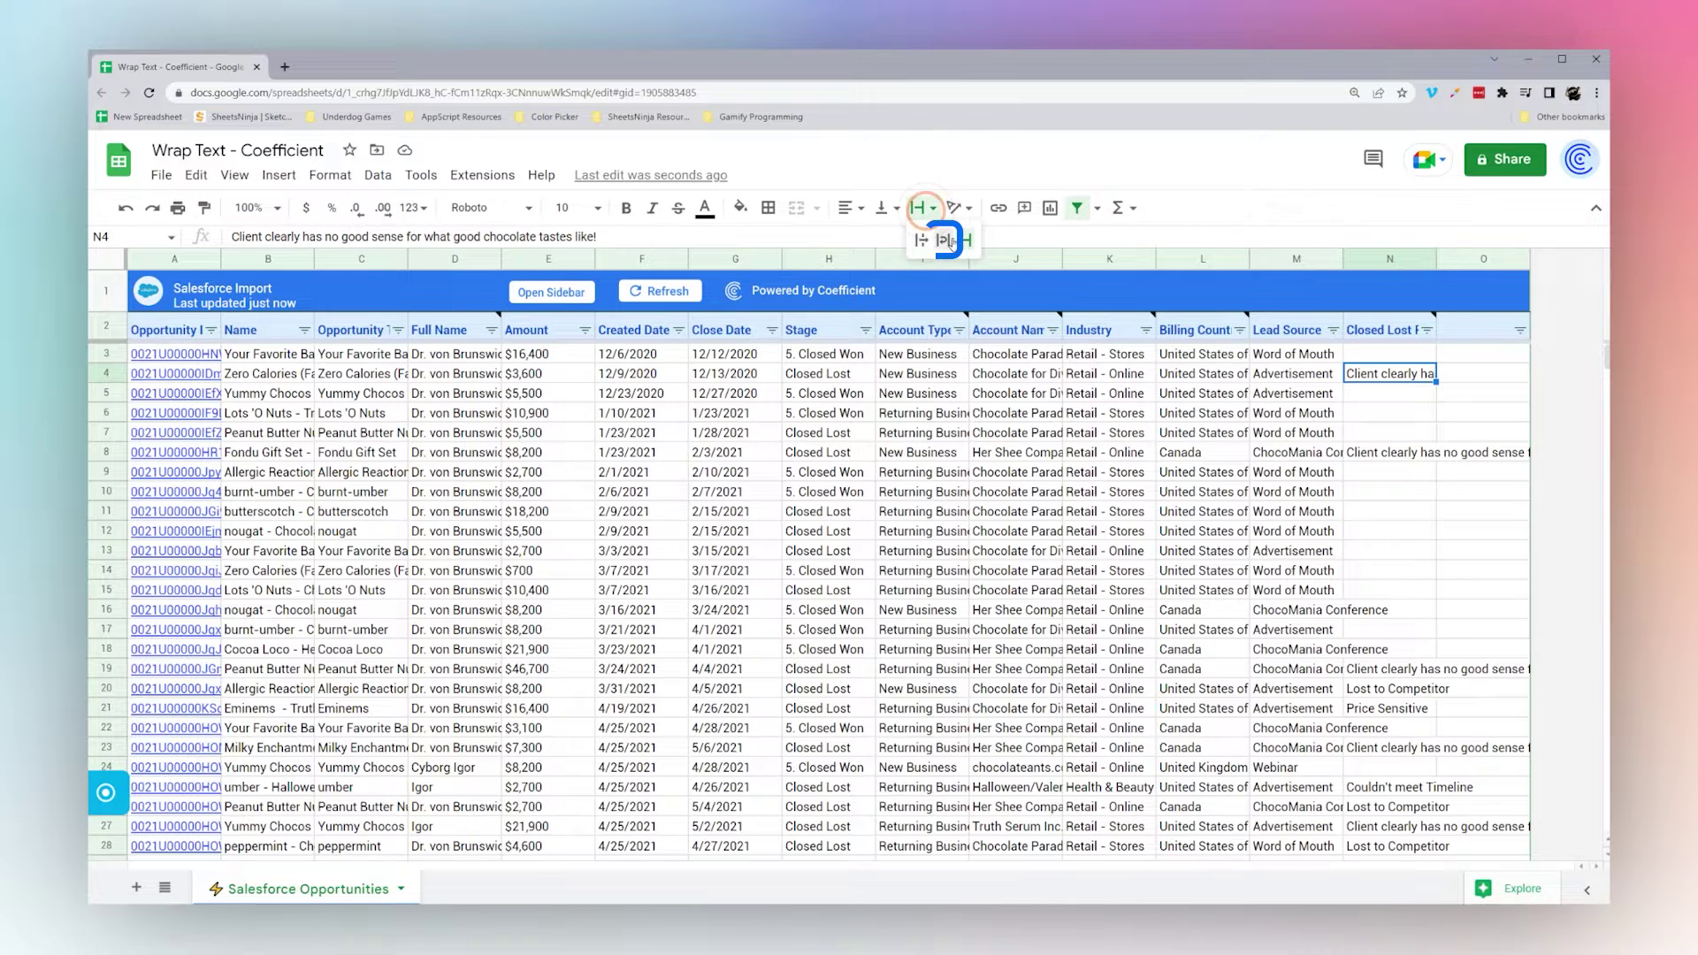
click(945, 239)
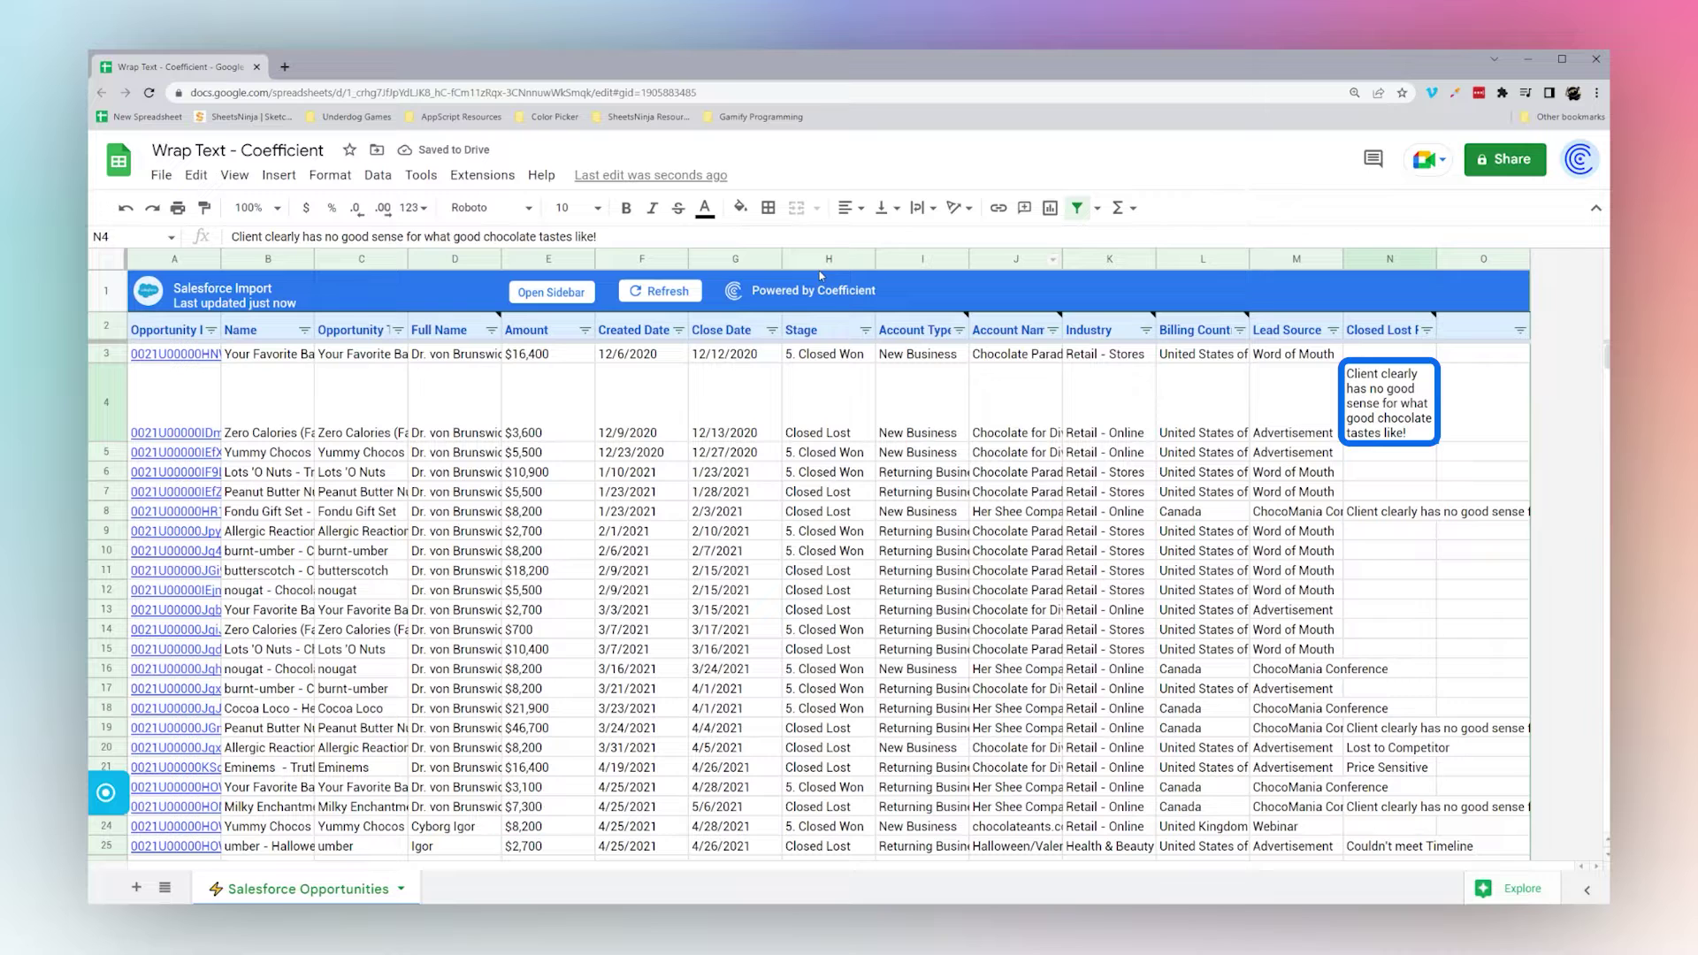
click(920, 208)
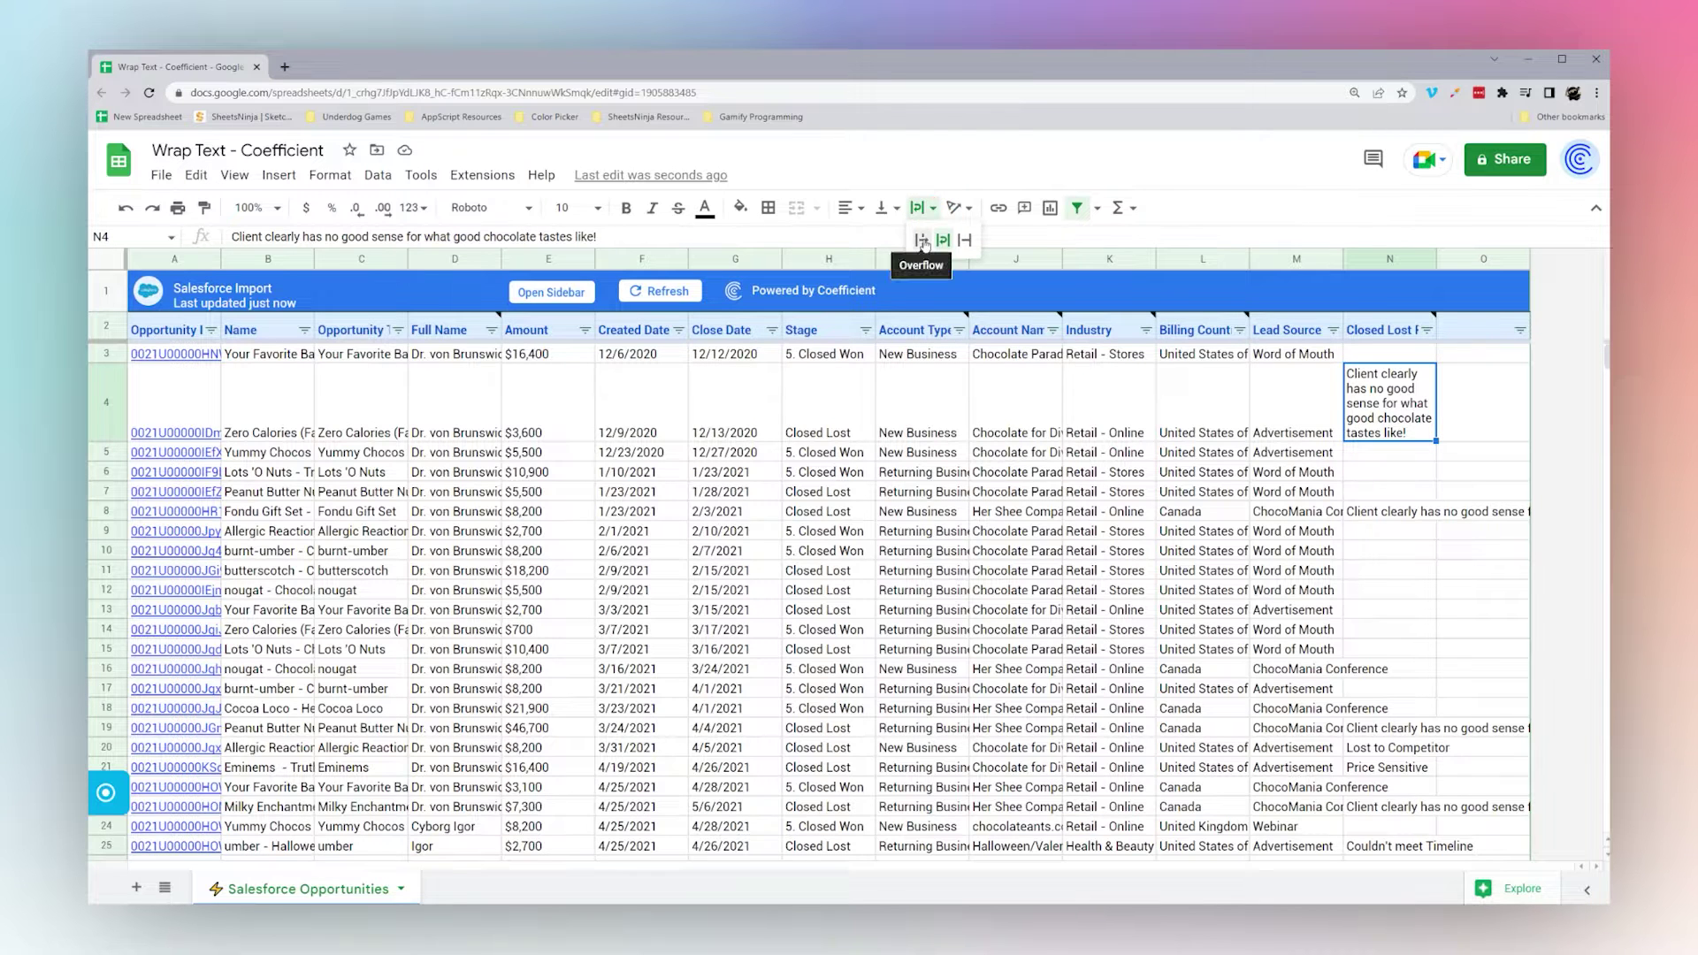
click(923, 241)
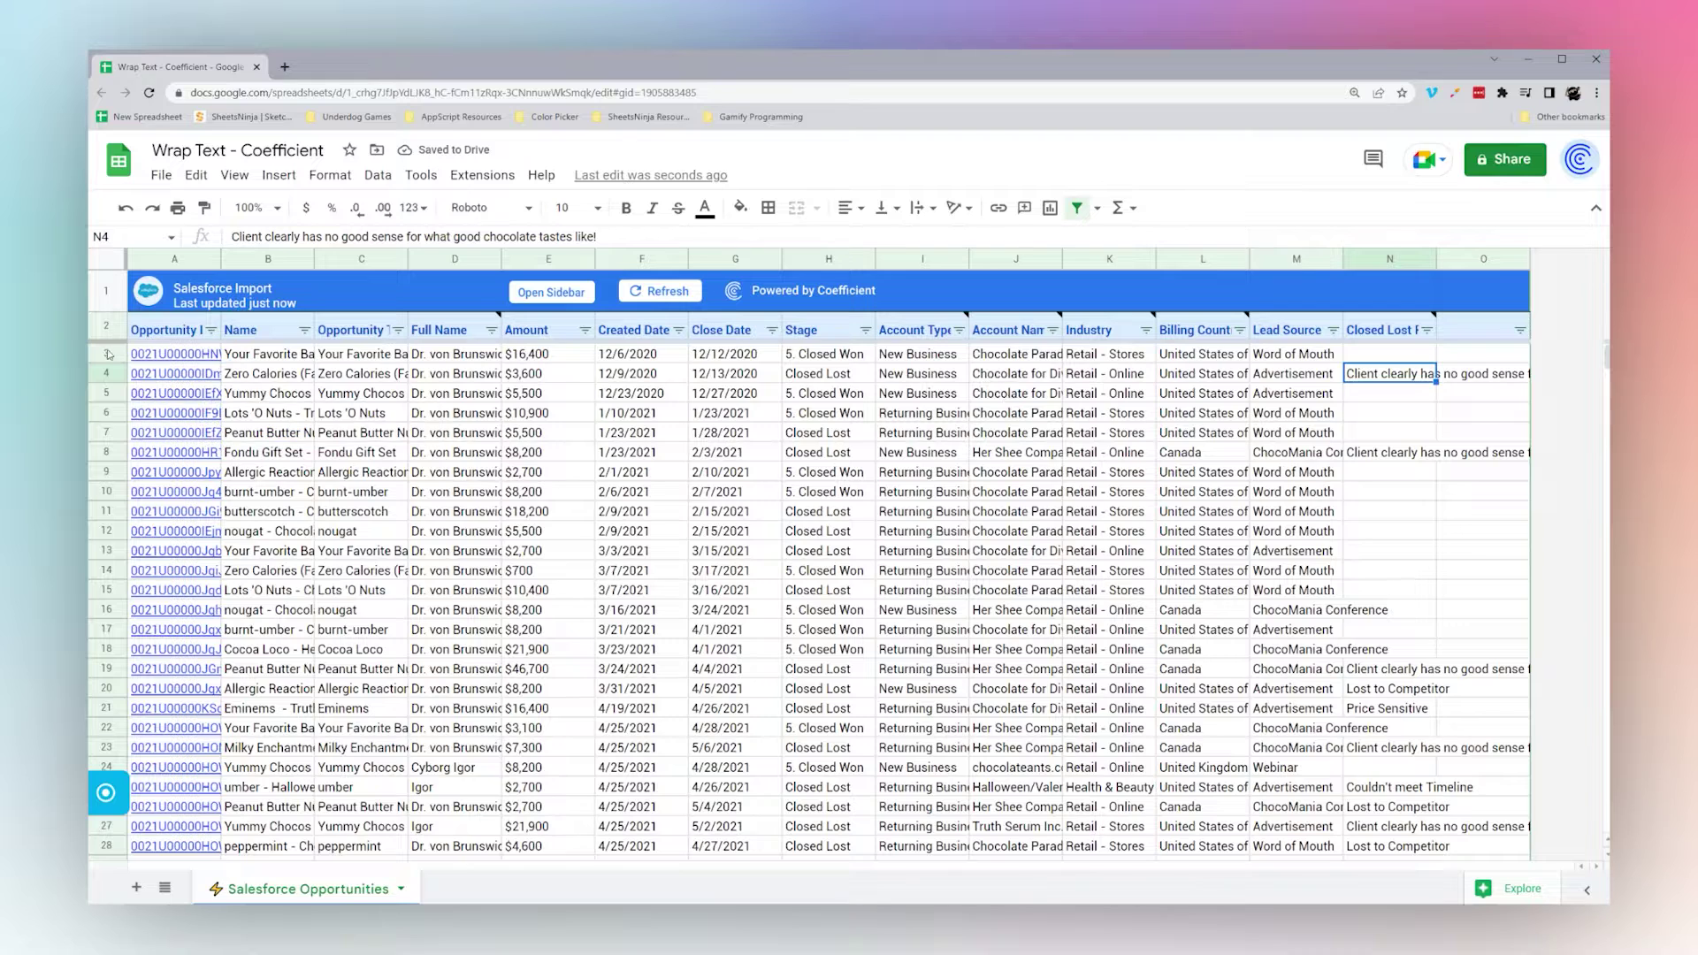
Set rows 3–23 to a fixed height of 21 pixels
drag(110, 354, 104, 747)
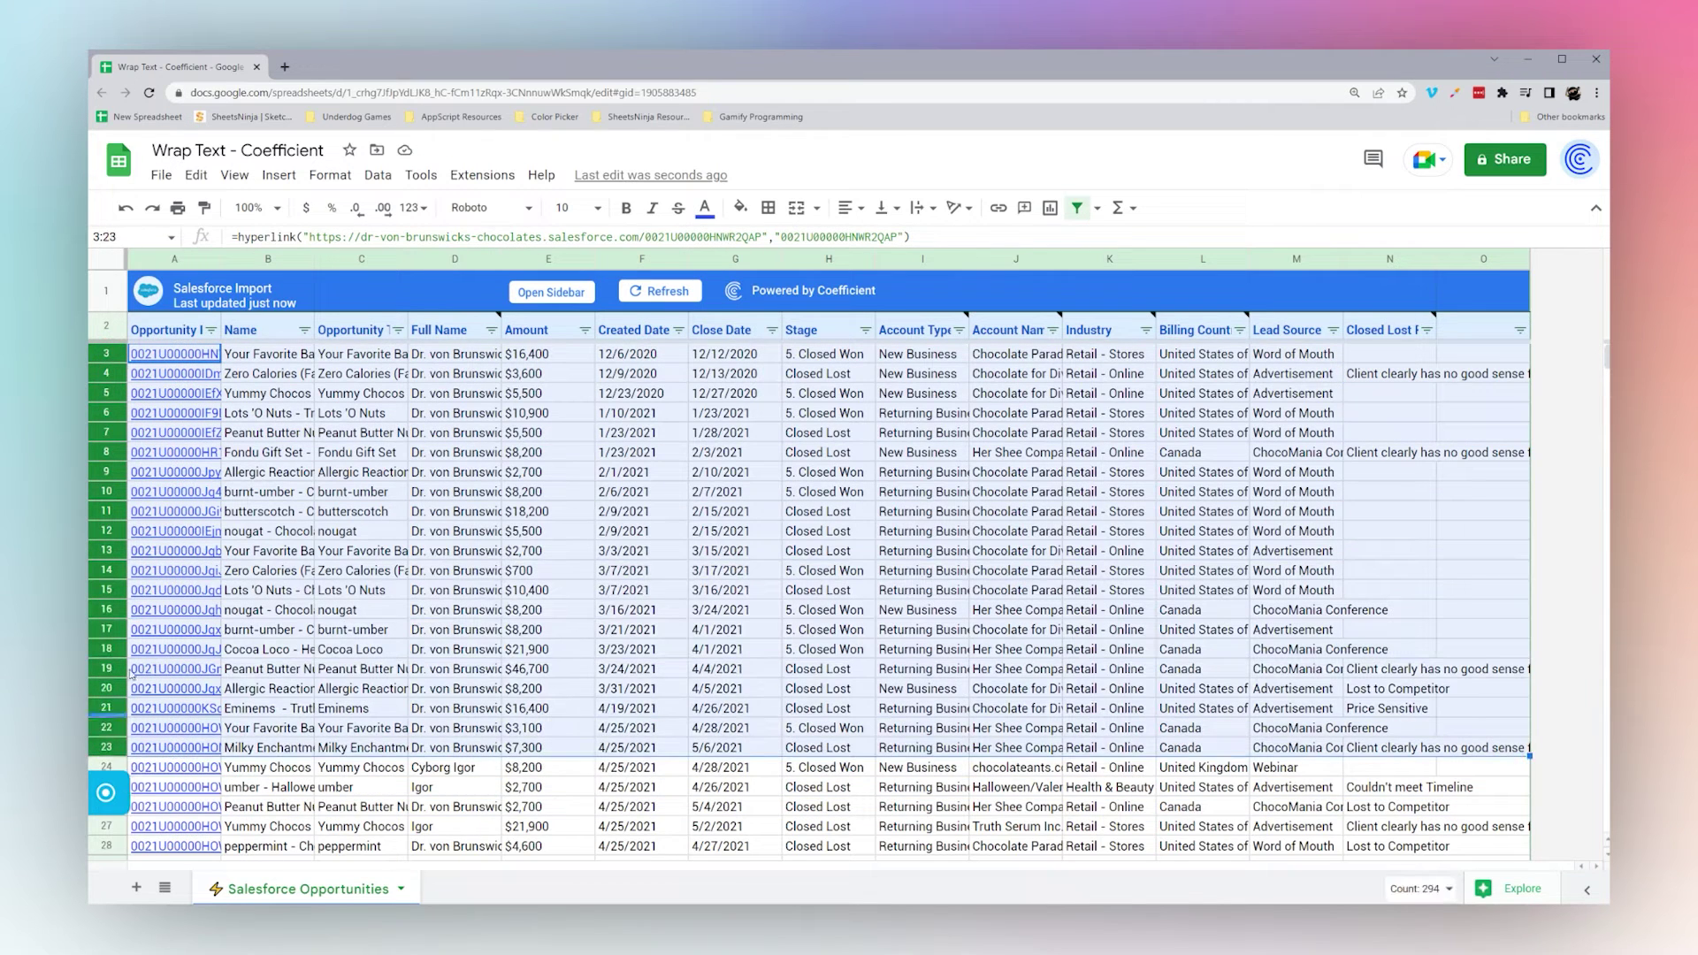
right_click(106, 617)
click(173, 477)
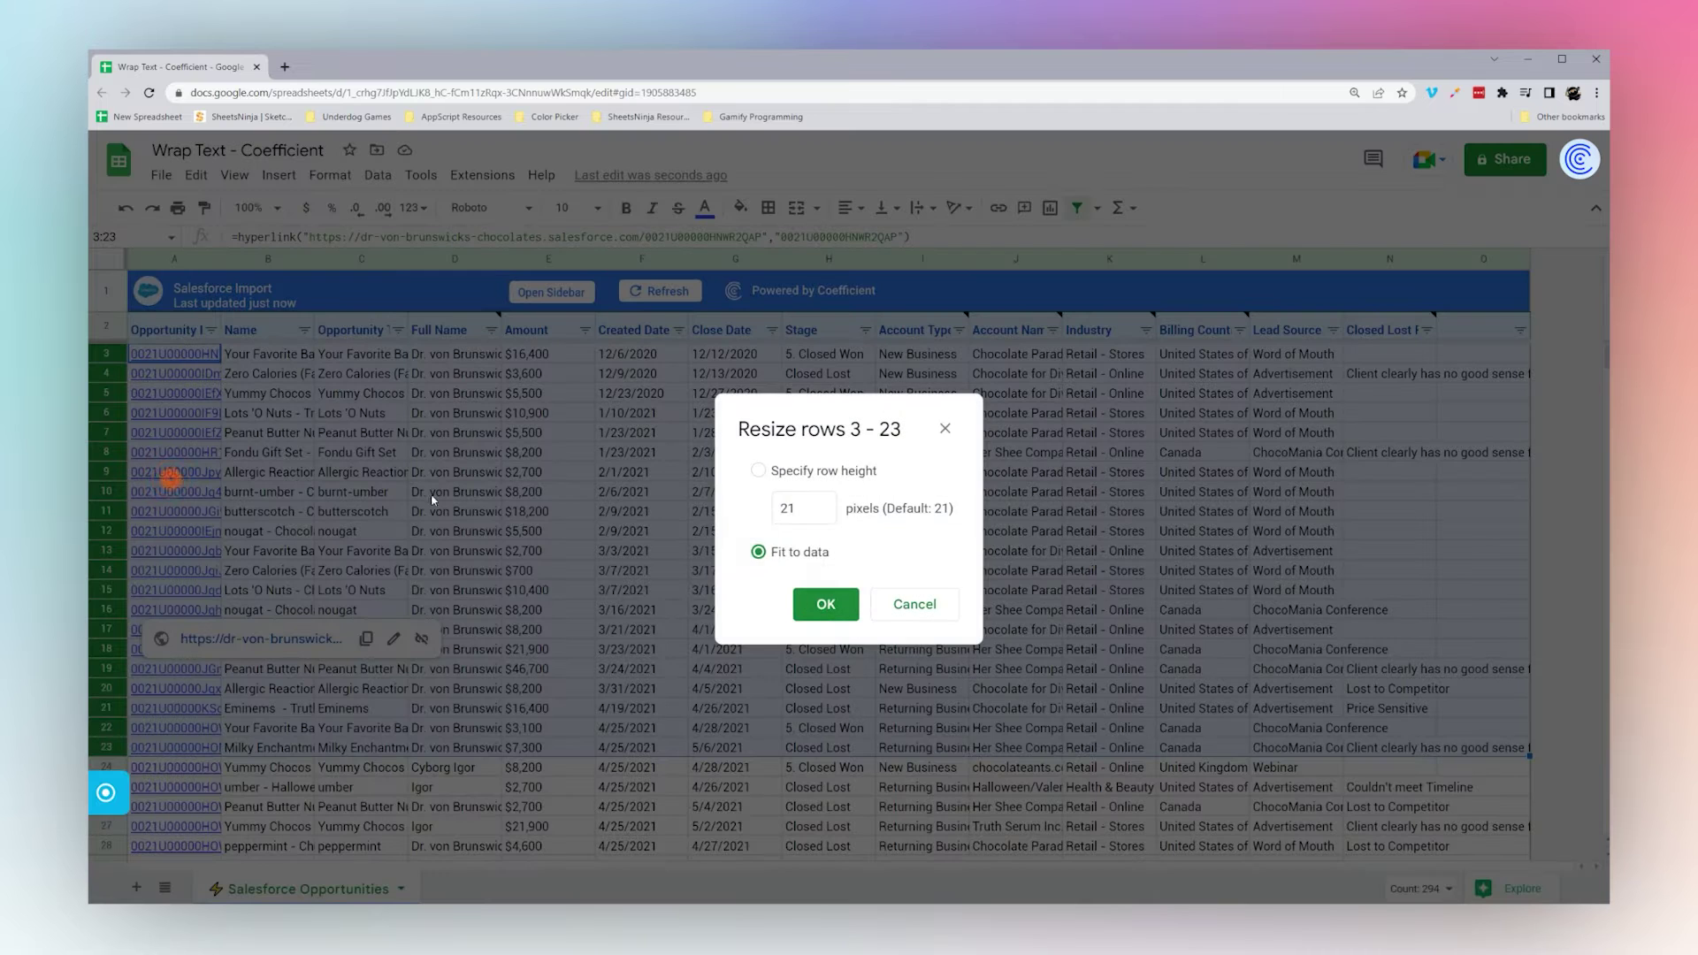
click(758, 470)
click(818, 608)
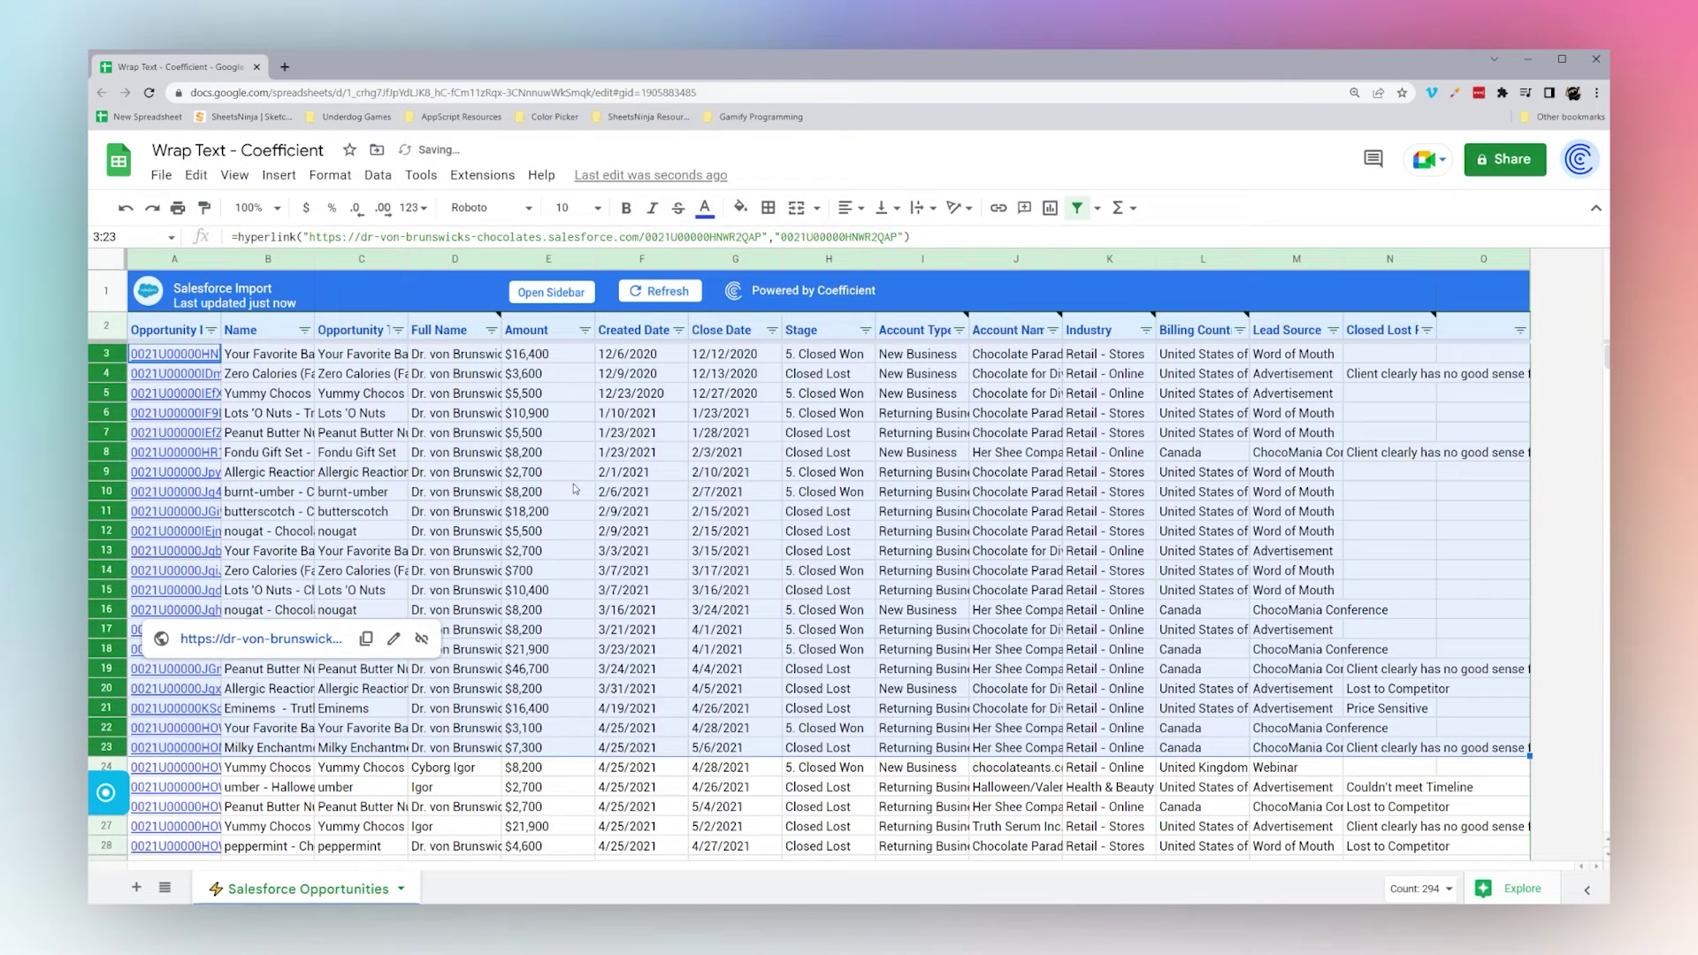
click(573, 482)
Wrap the lost-reason note in N4 and check row 4's height settings without changing them
click(1349, 375)
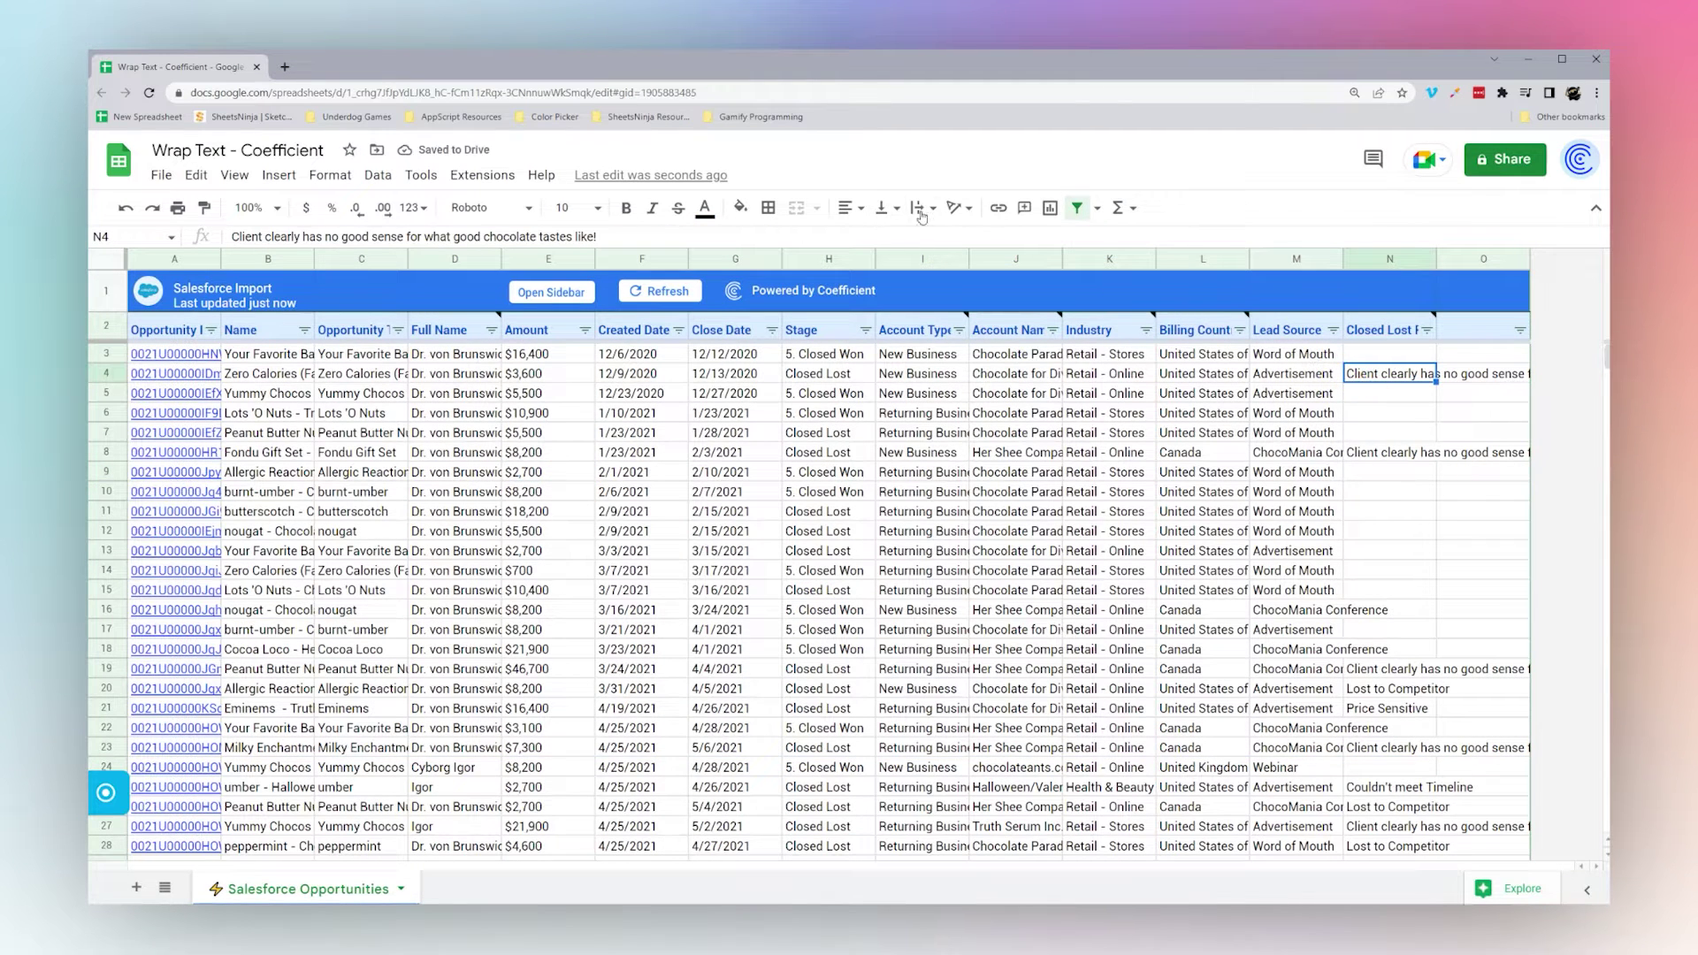
click(918, 207)
click(943, 239)
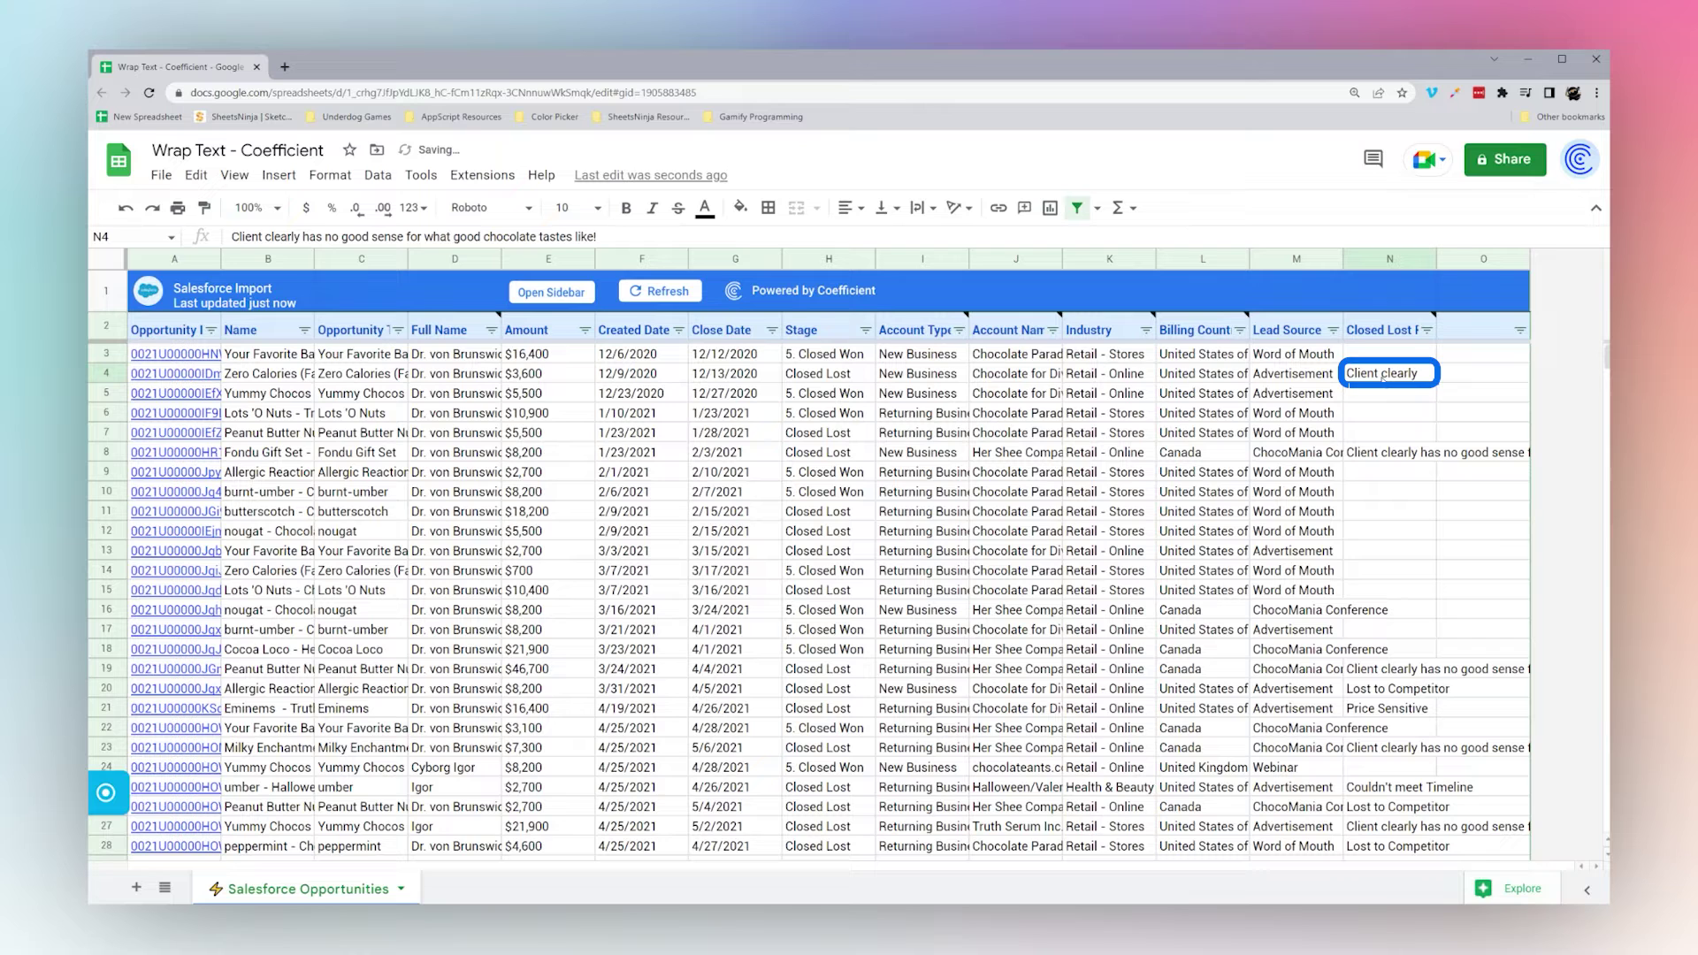
click(107, 373)
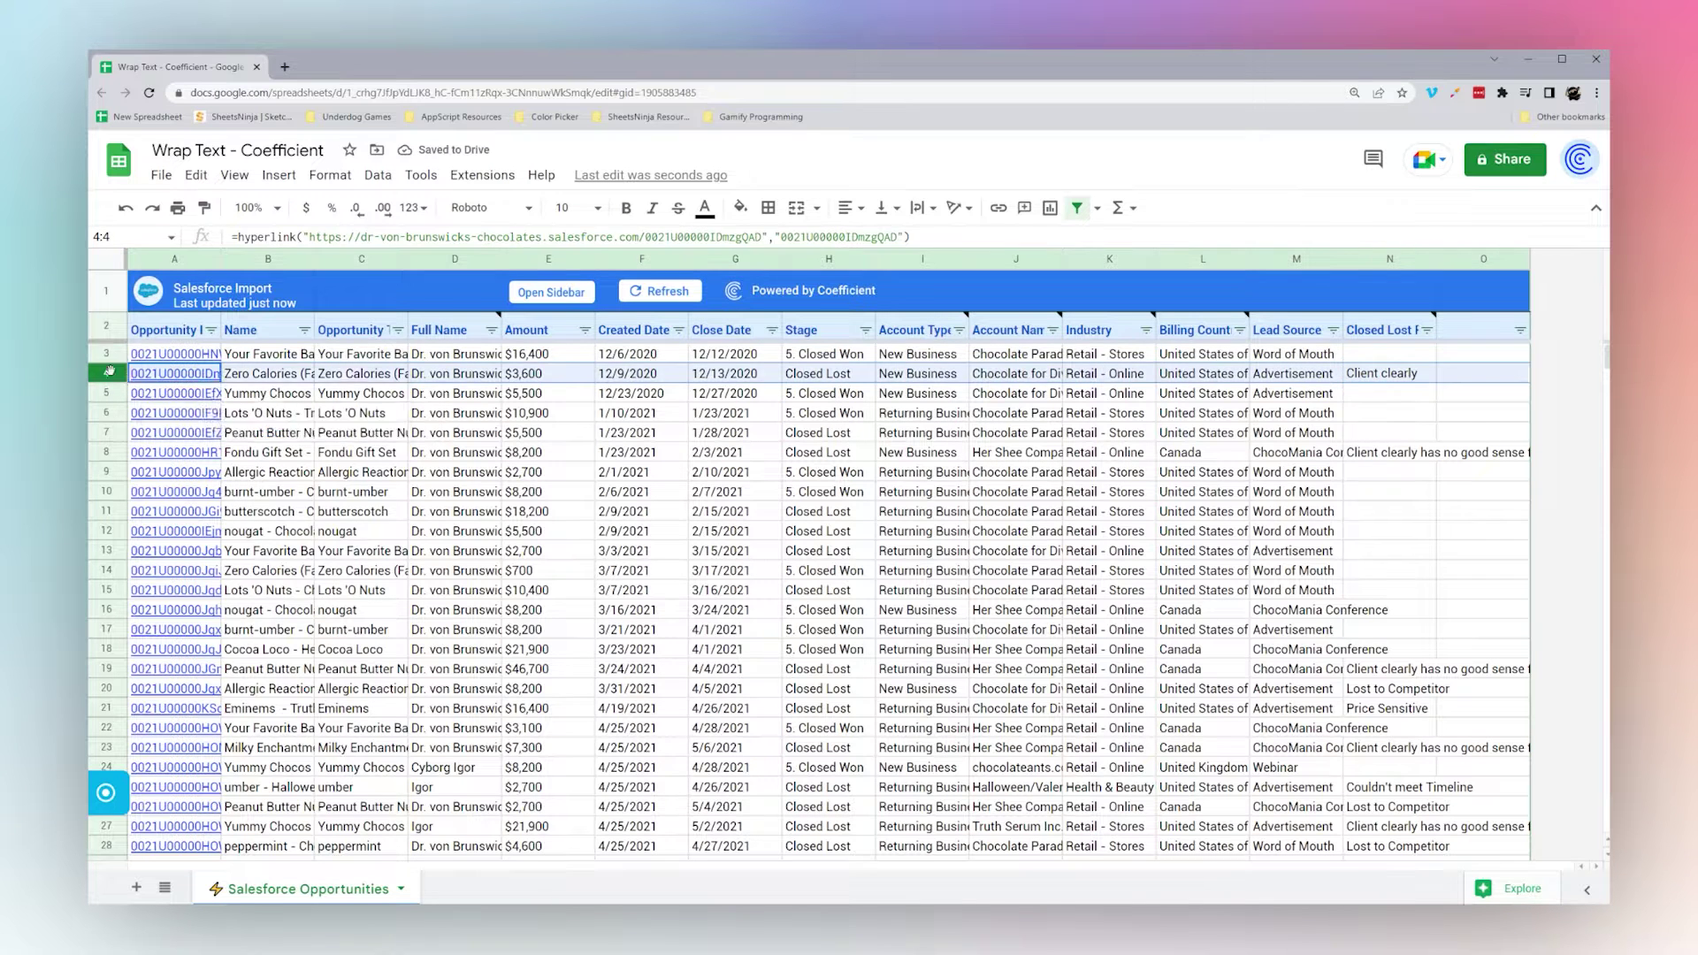
right_click(107, 373)
click(178, 672)
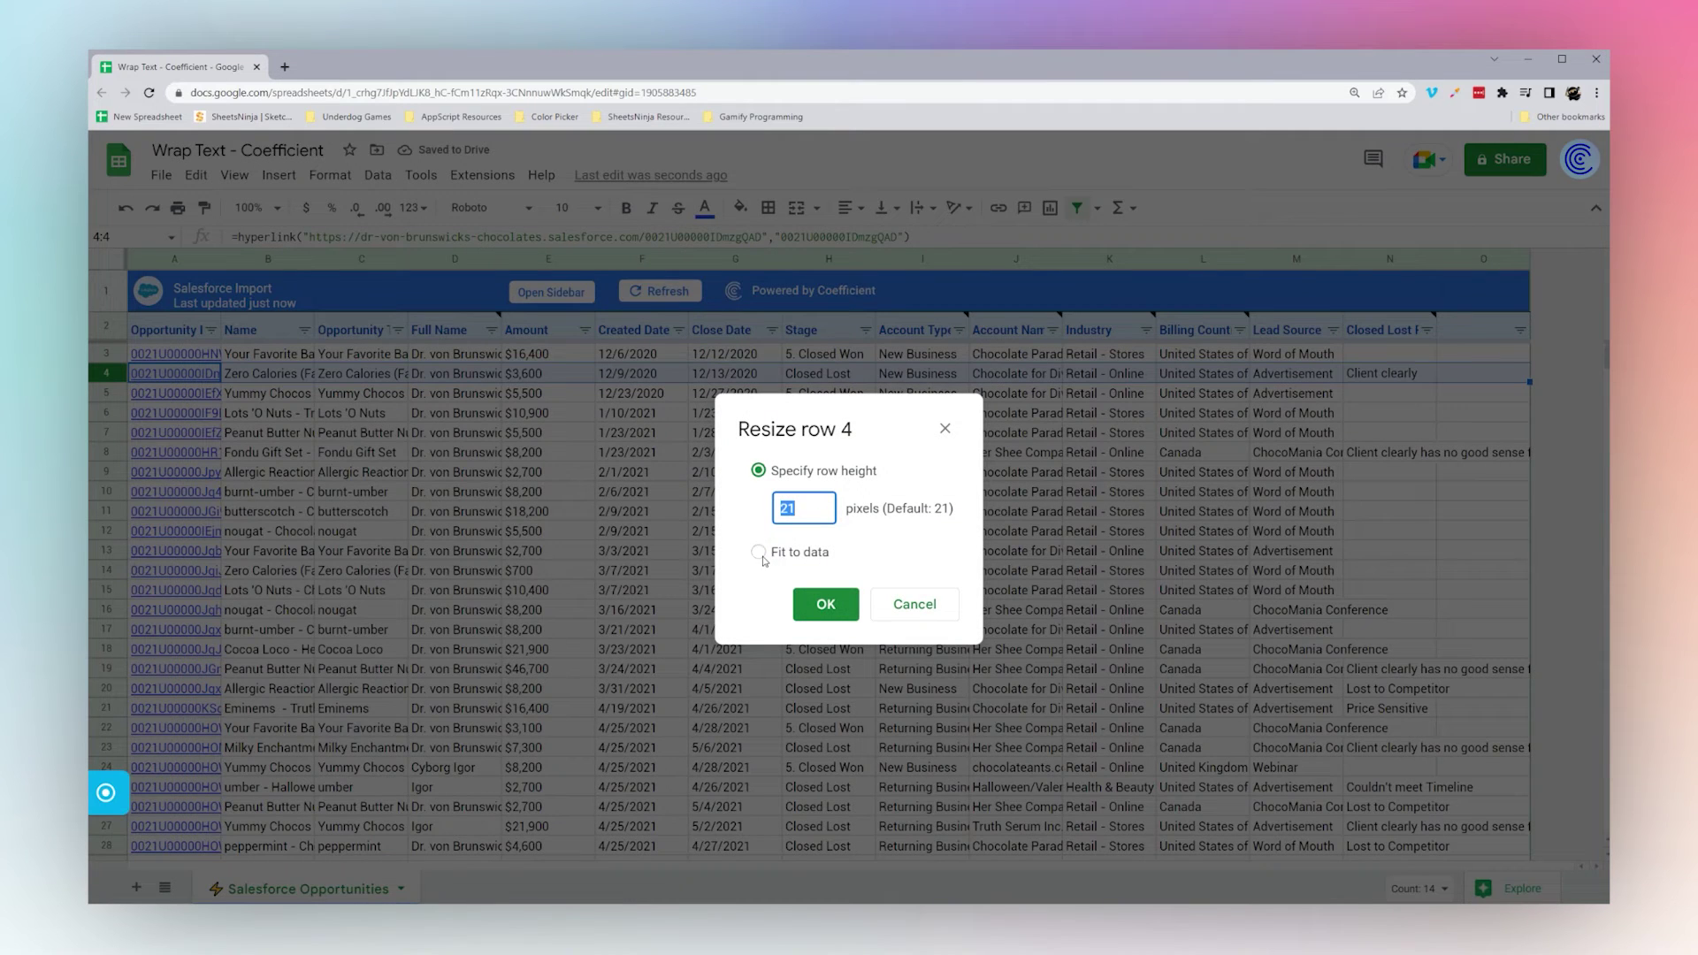
click(910, 607)
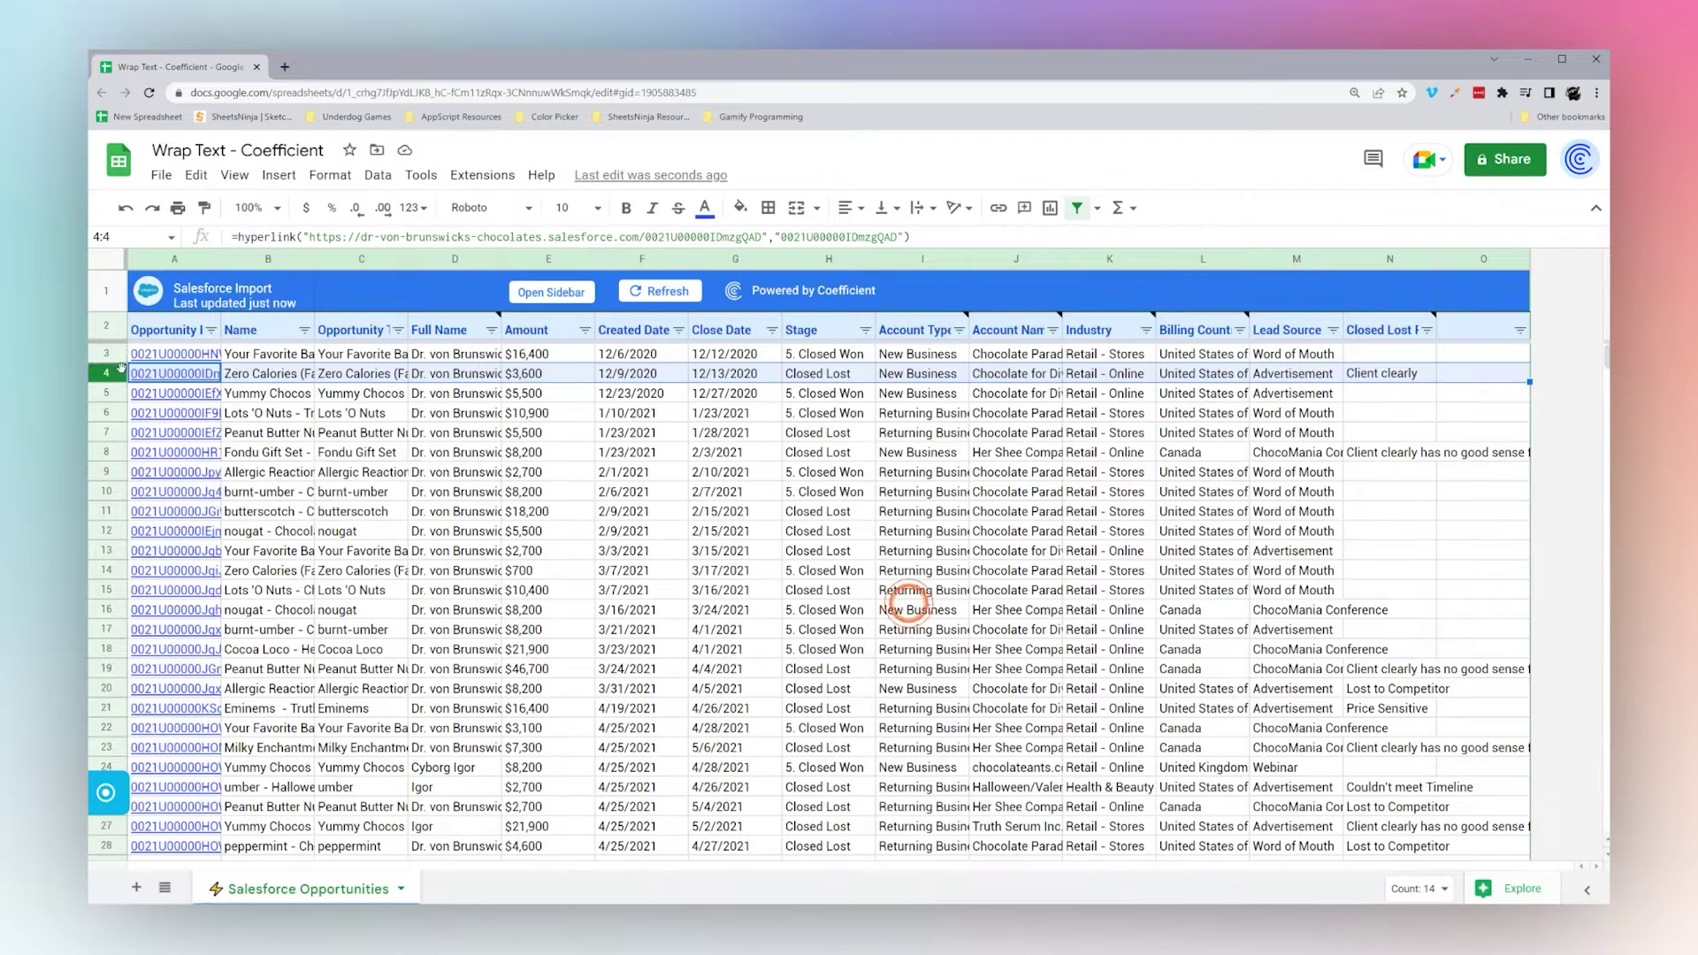
Fit rows 3–27 to their data so N4's wrapped note shows in full
drag(106, 353, 100, 835)
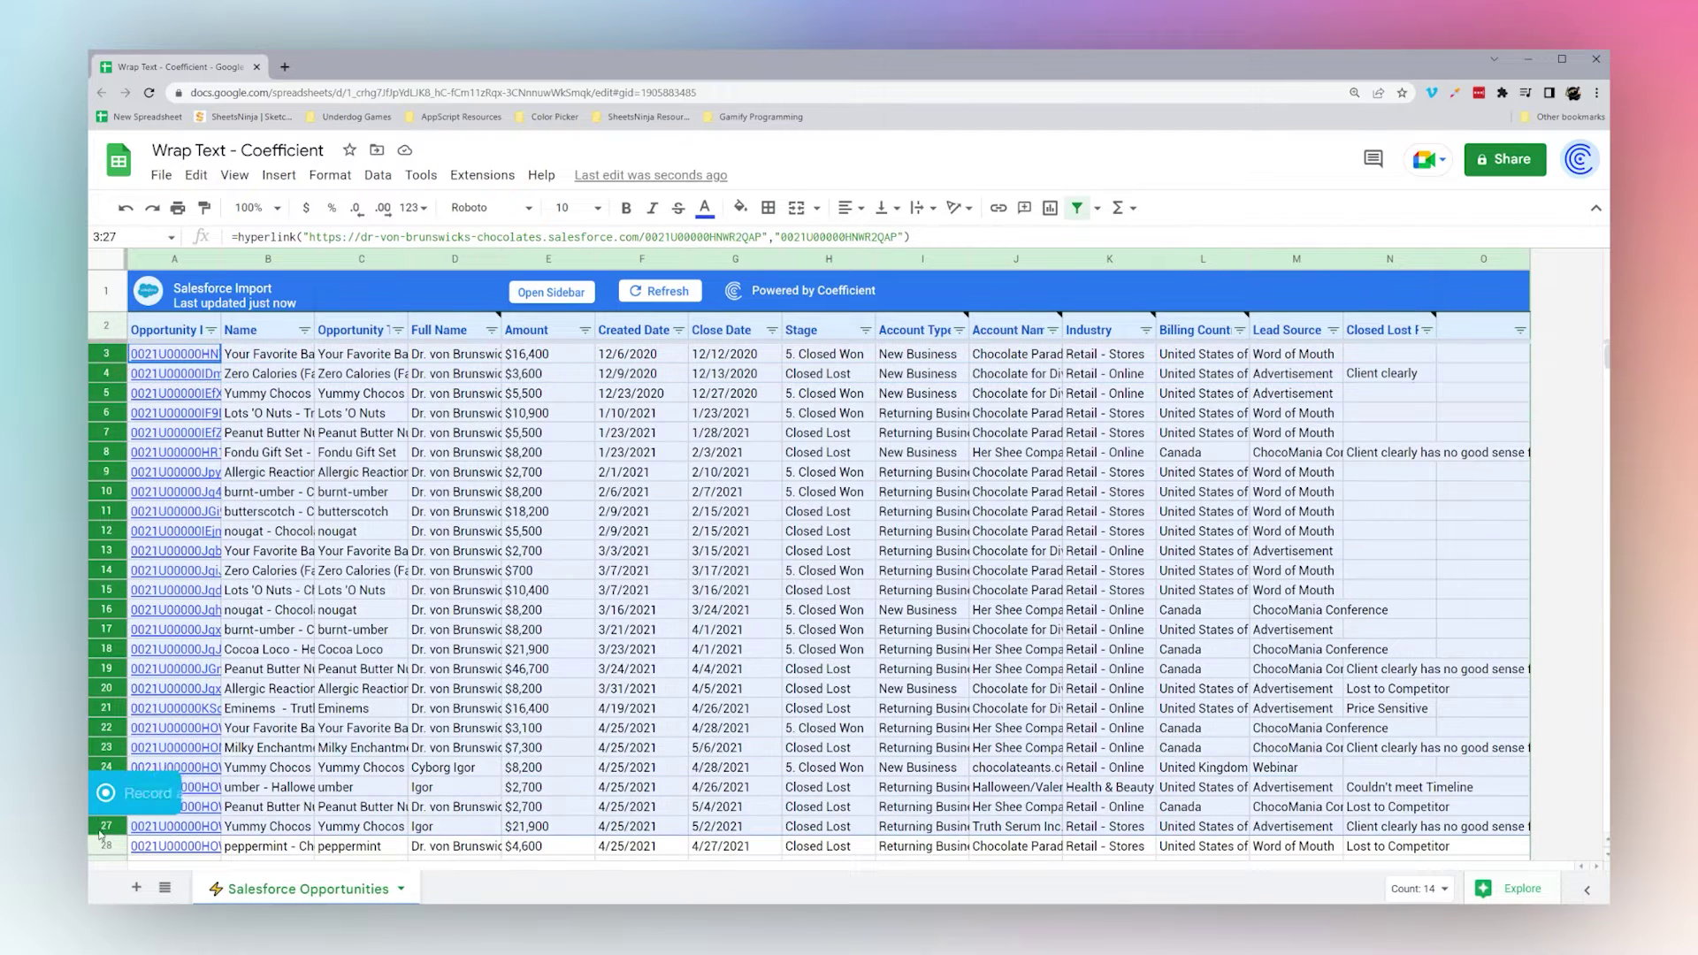
right_click(122, 475)
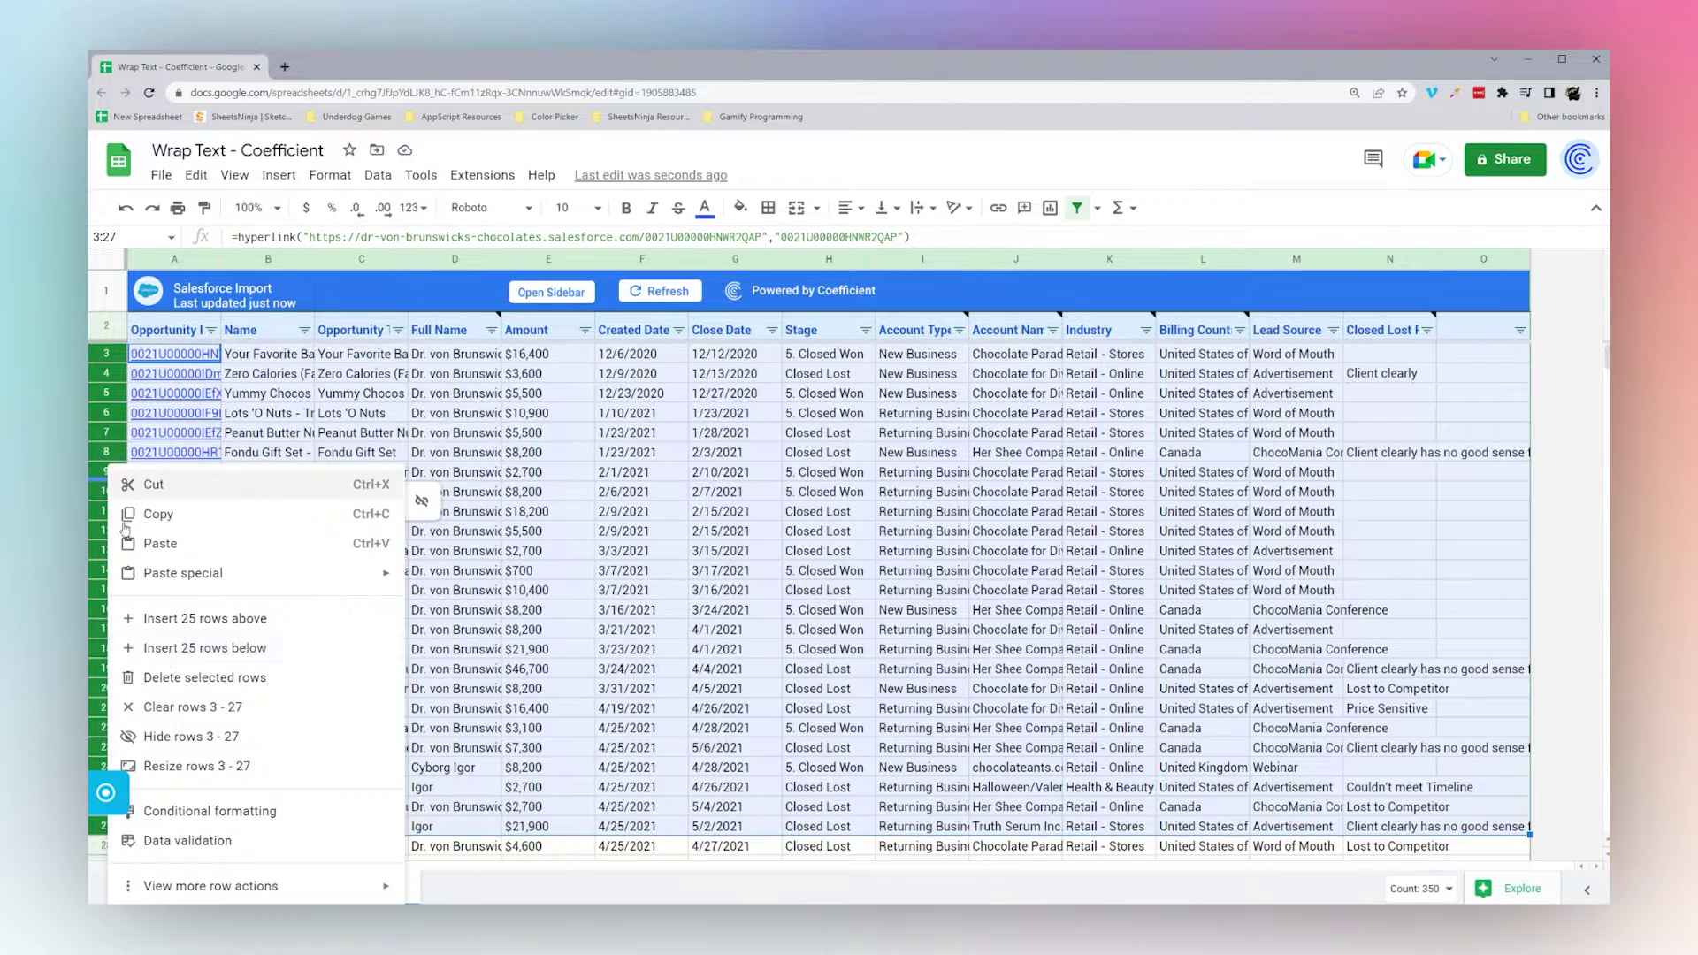
click(196, 766)
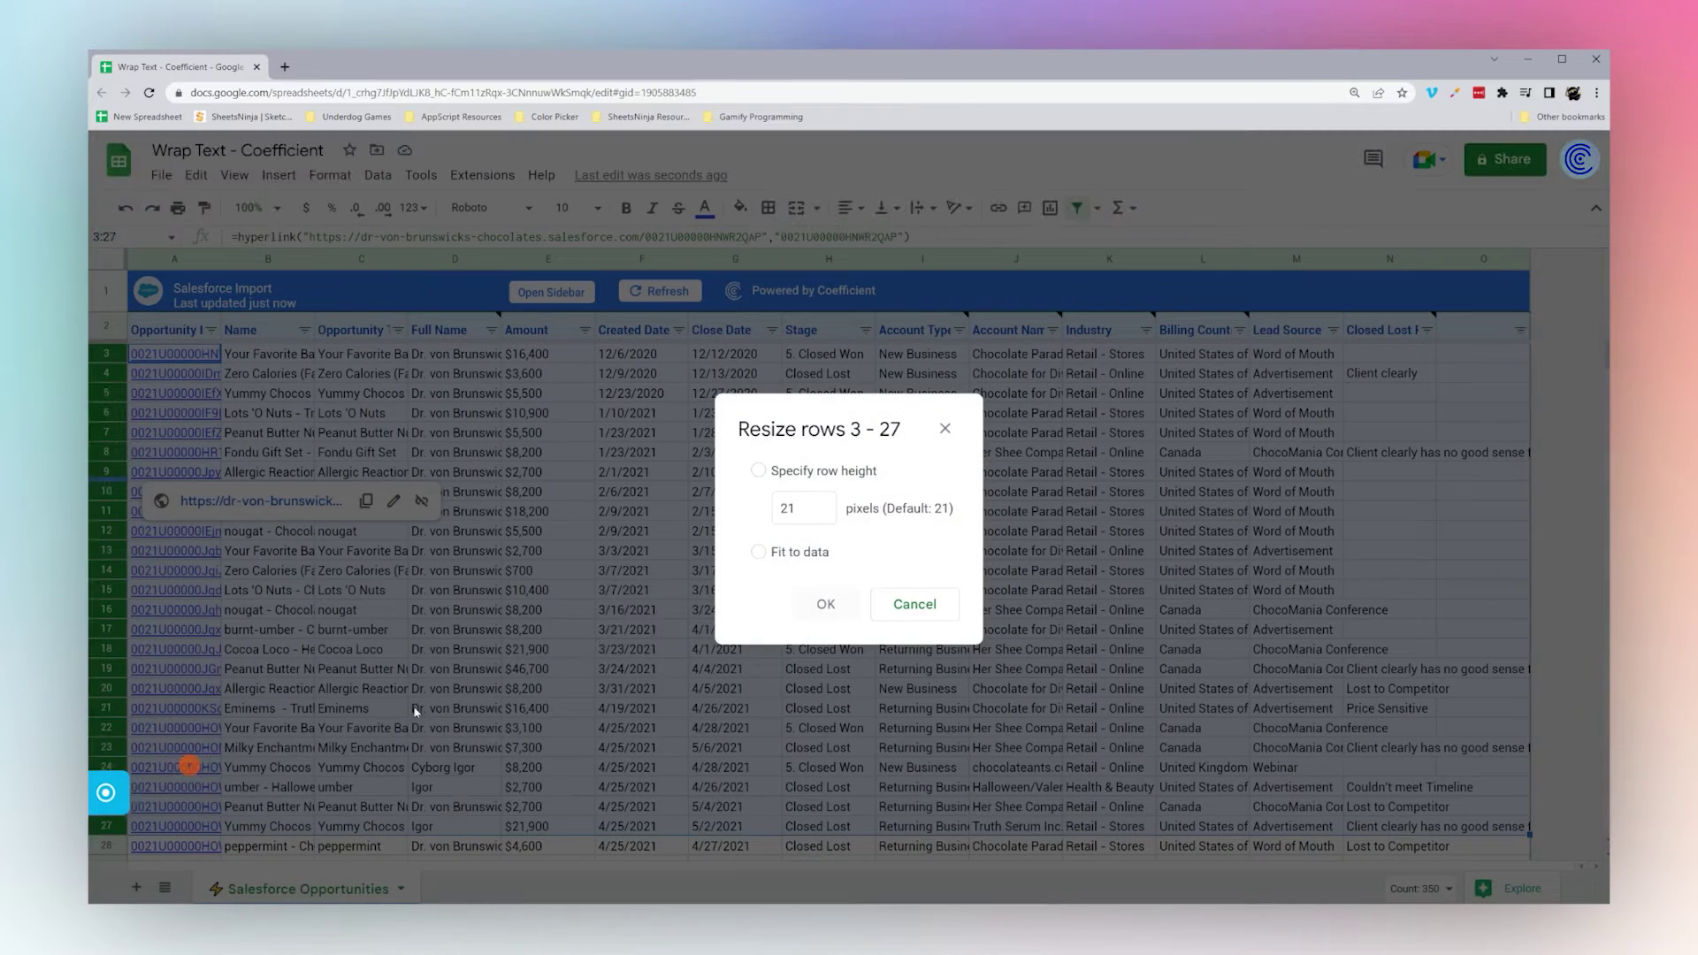
click(780, 553)
click(827, 605)
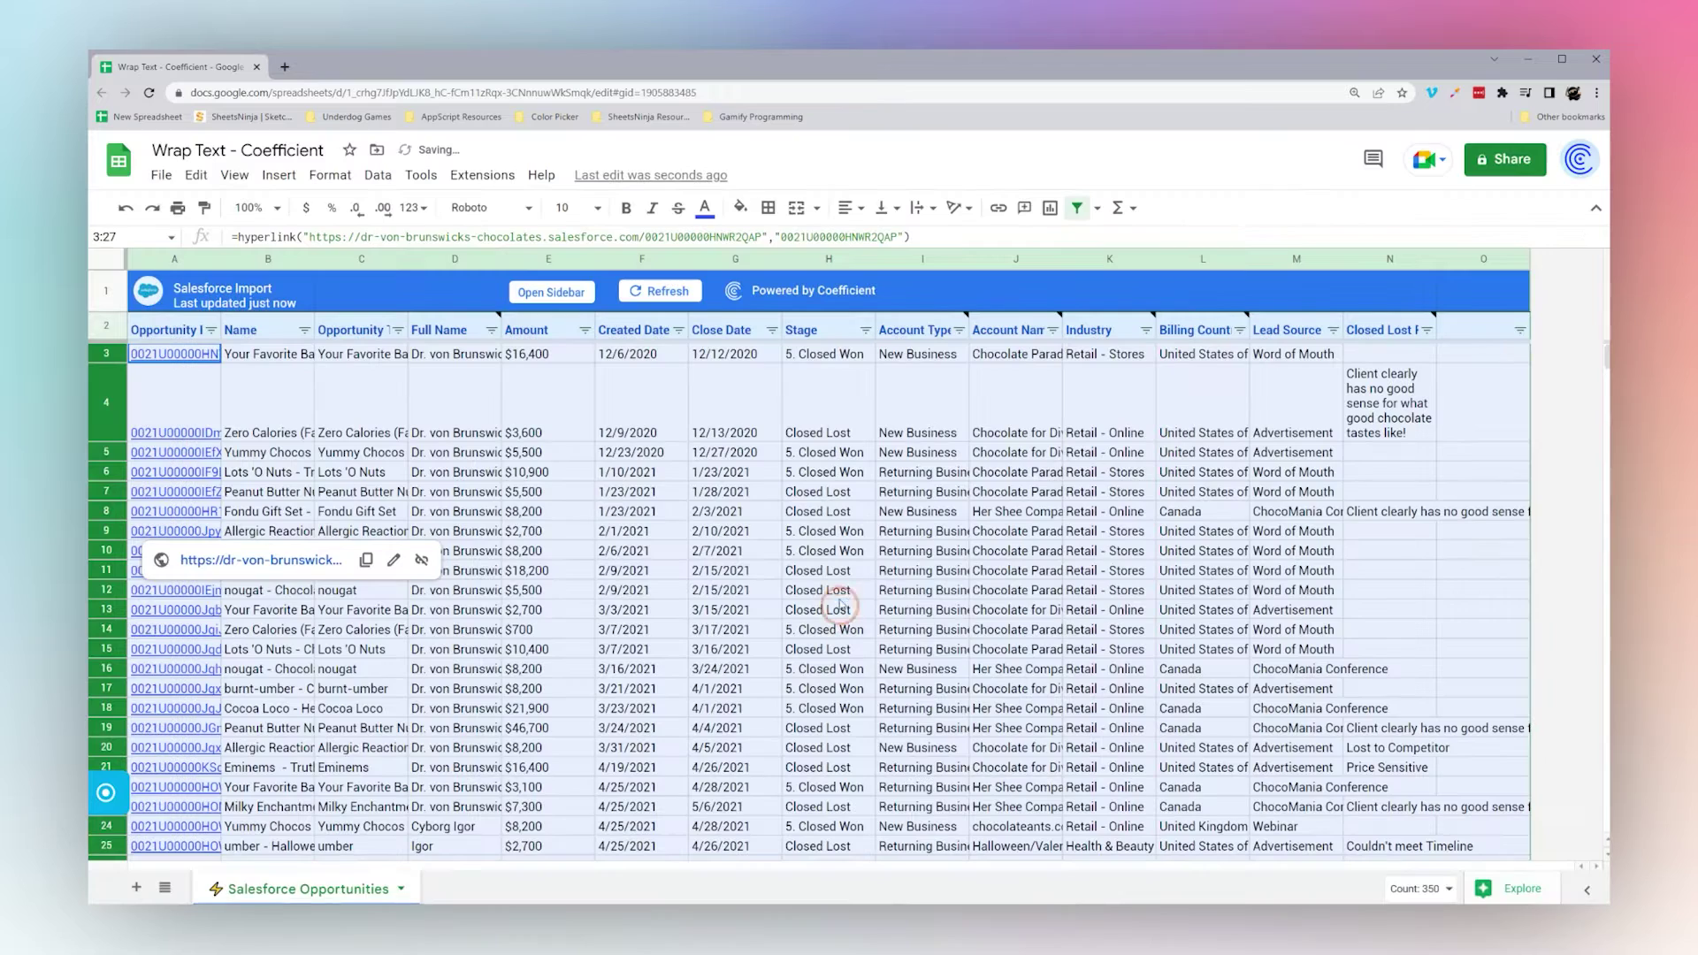
click(1373, 417)
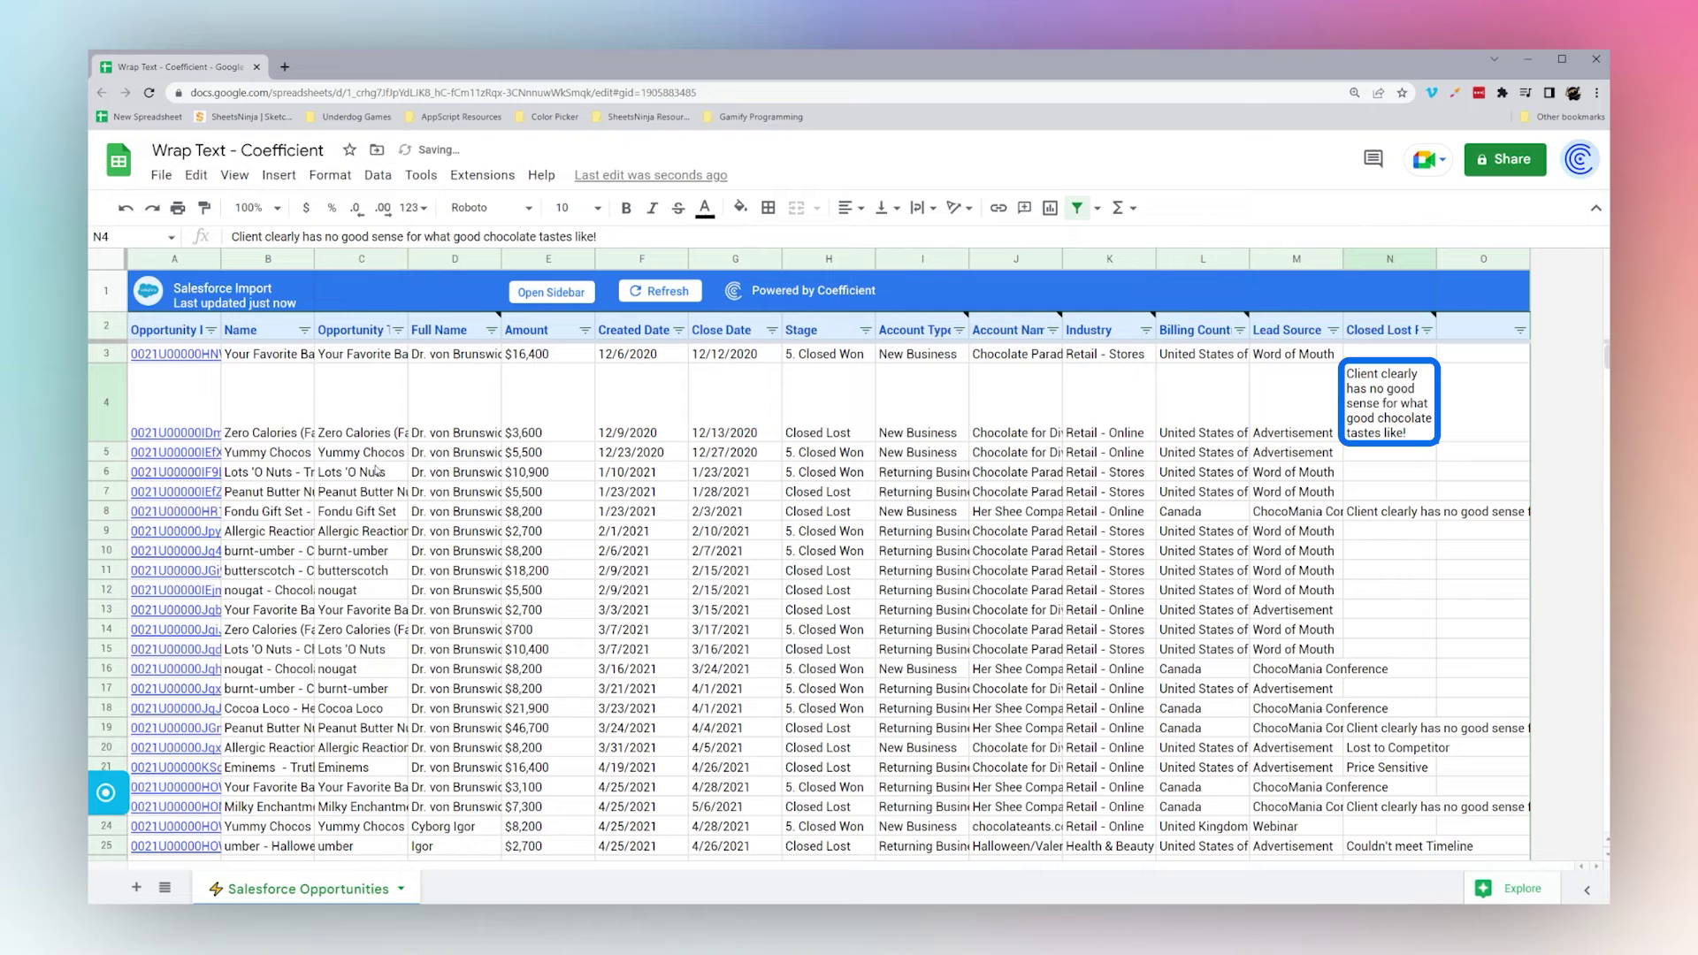
Try Wrap and Clip on column N, then settle on Overflow
click(1382, 258)
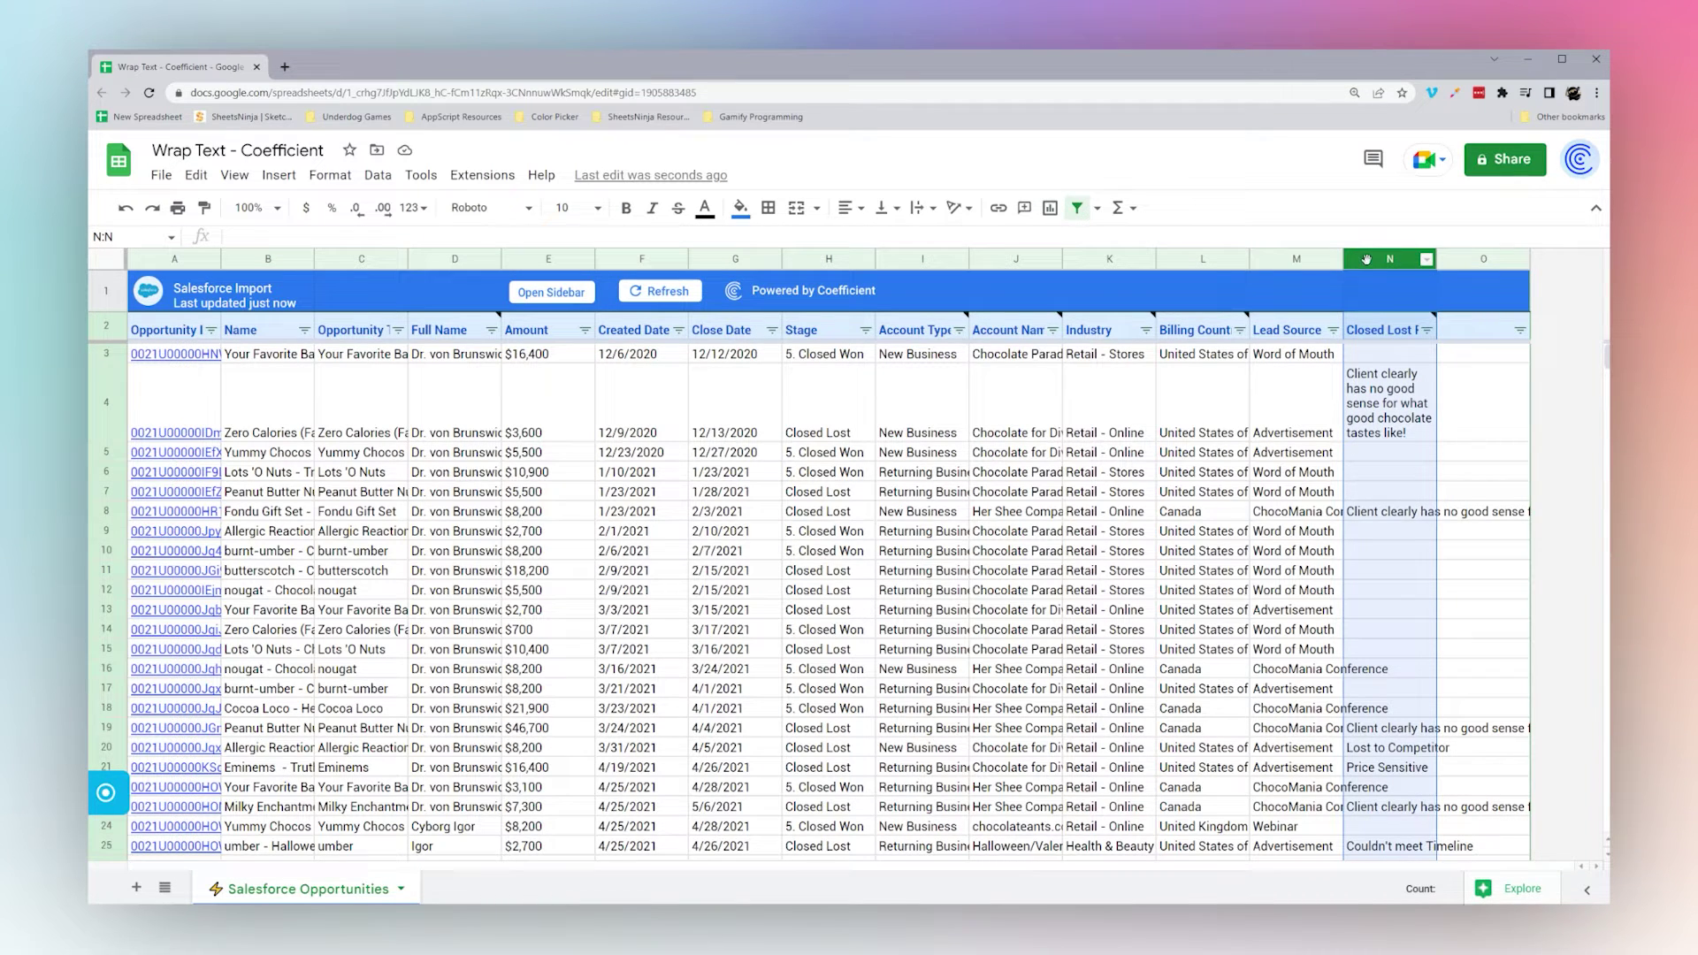
click(926, 208)
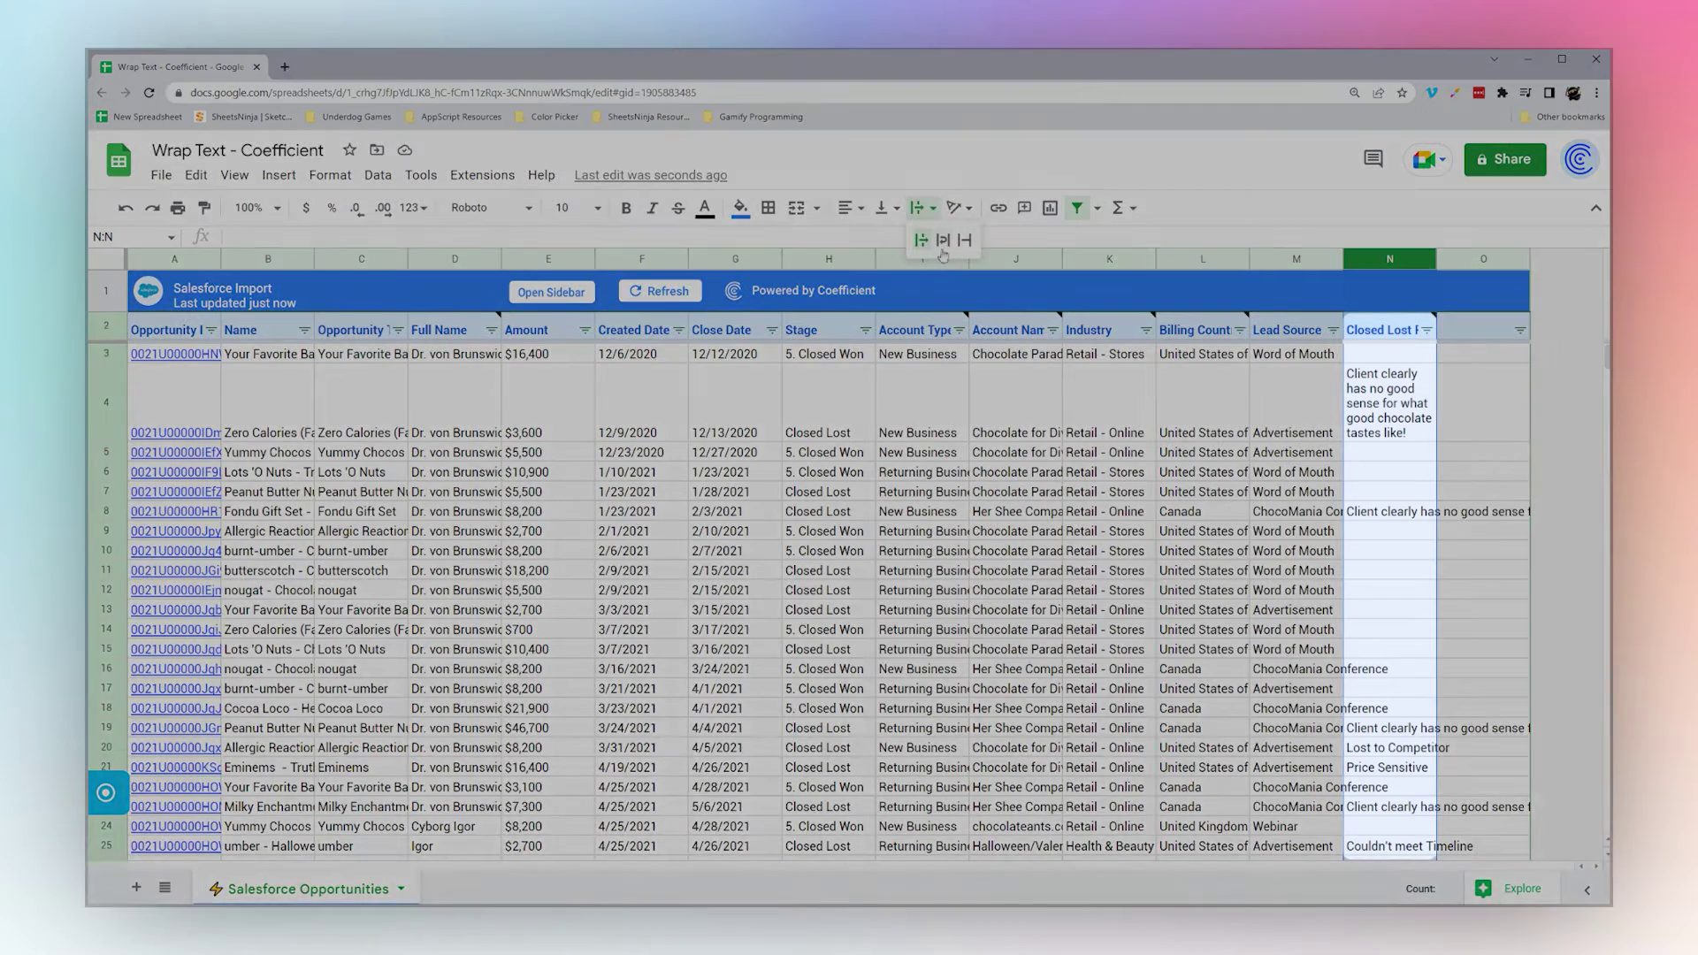
click(942, 240)
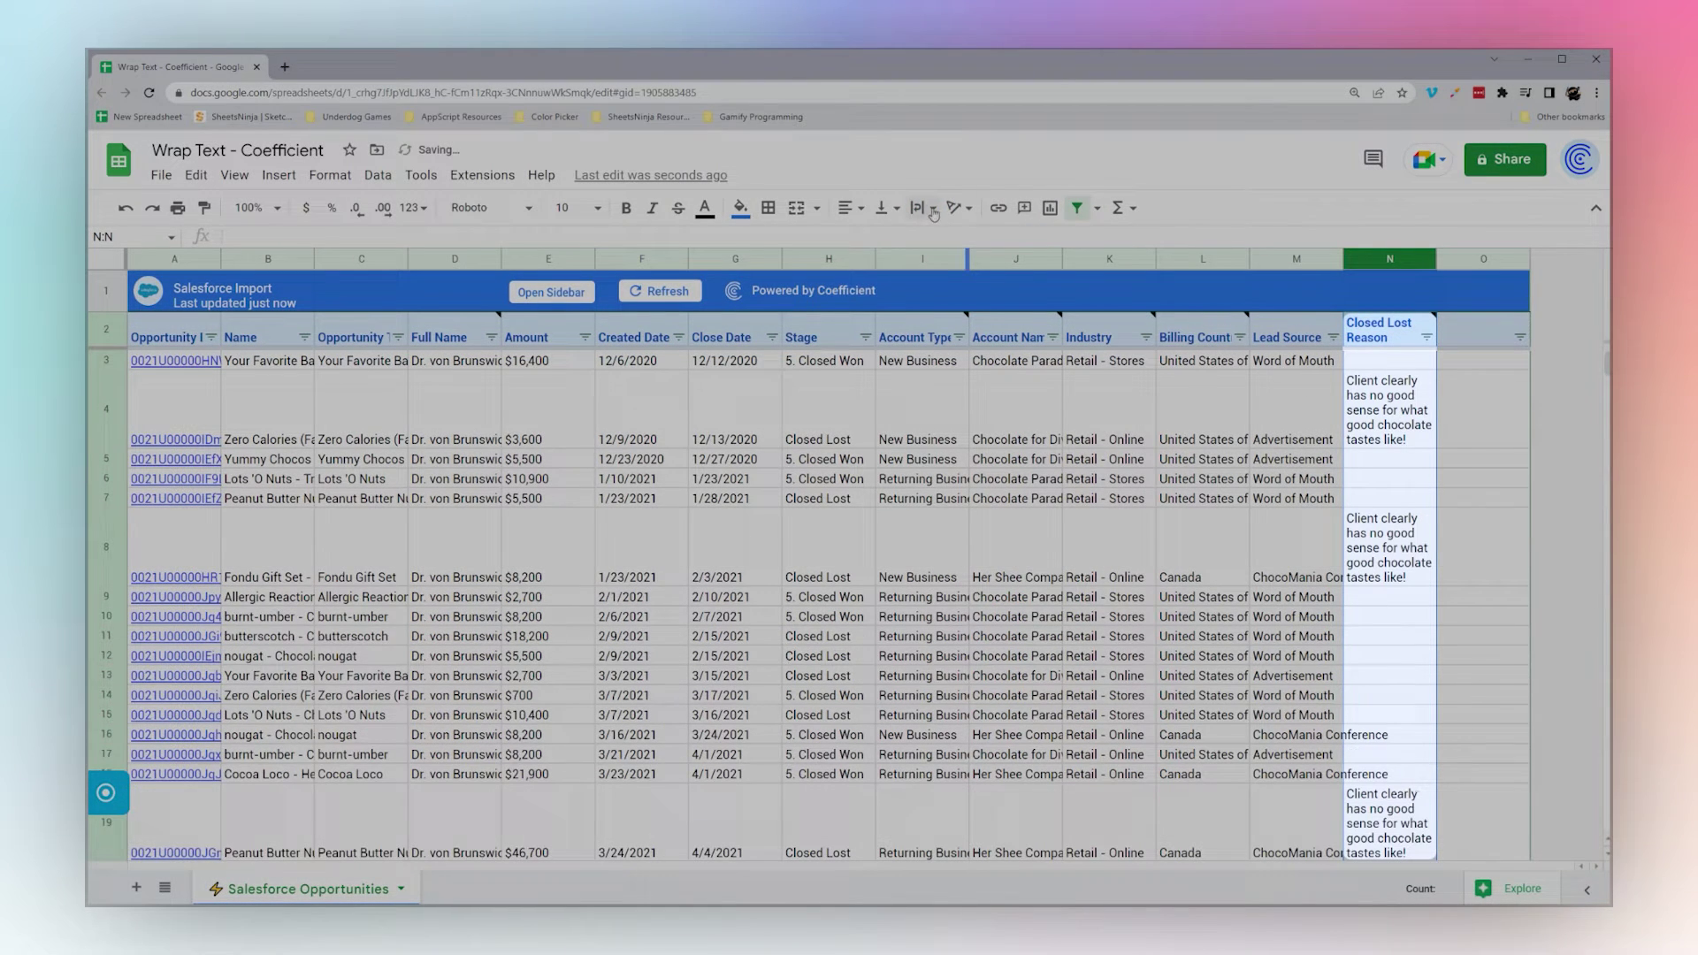
click(933, 208)
click(962, 240)
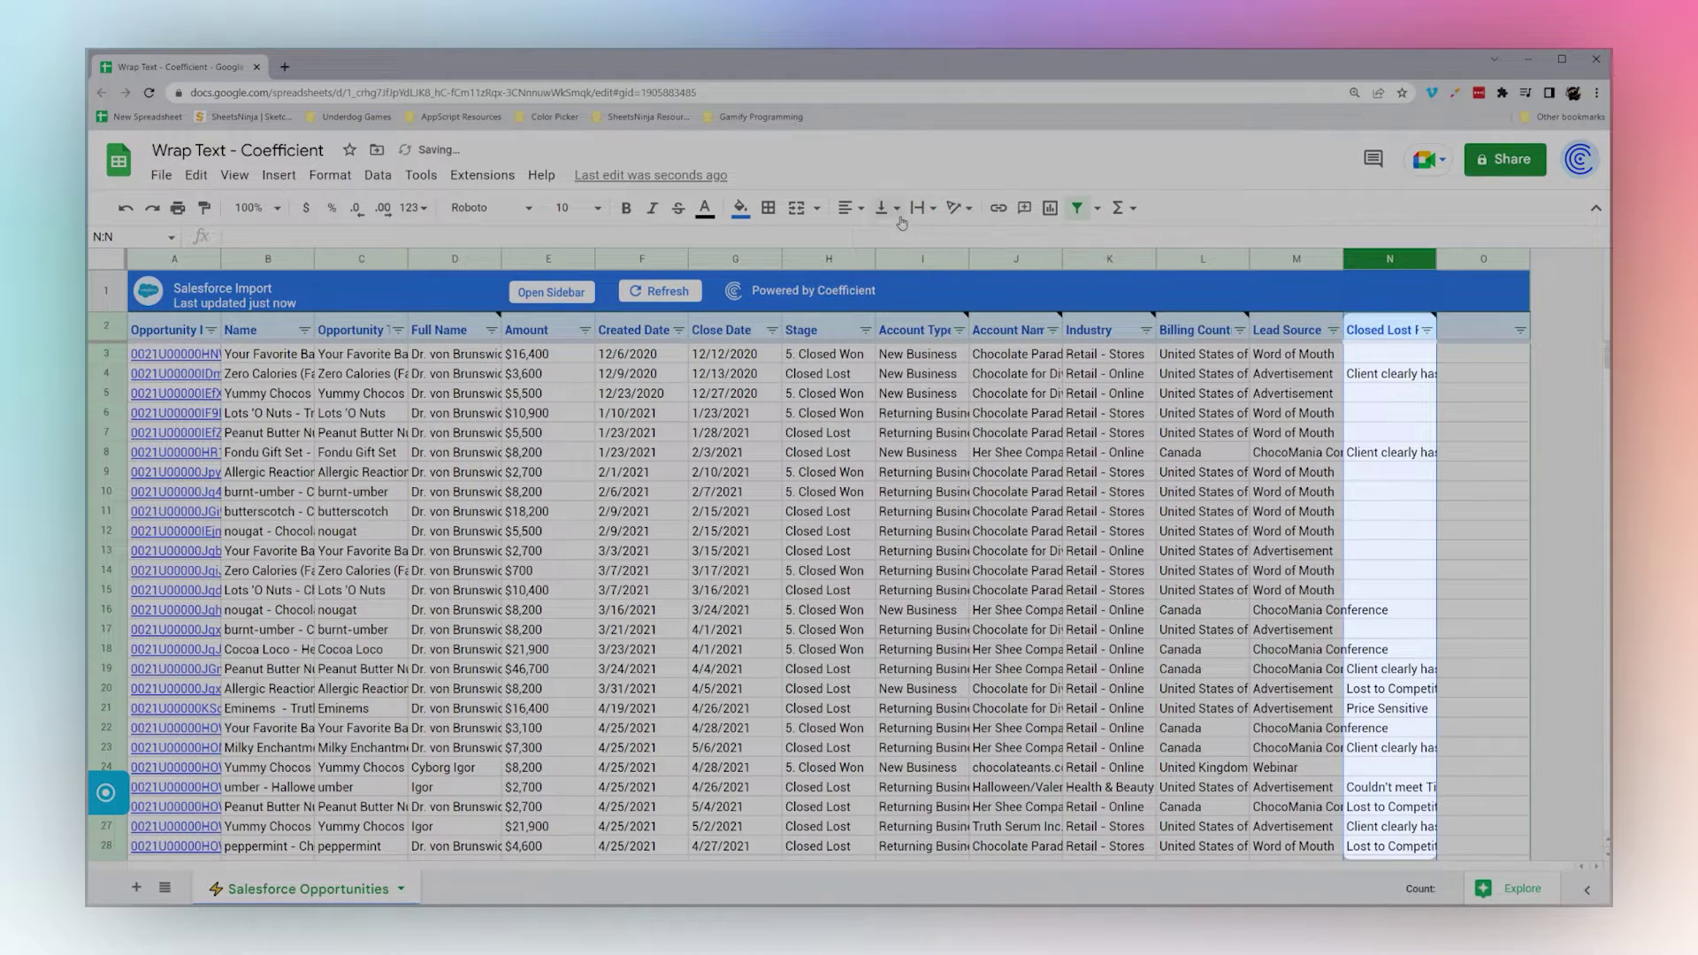
click(932, 210)
click(920, 240)
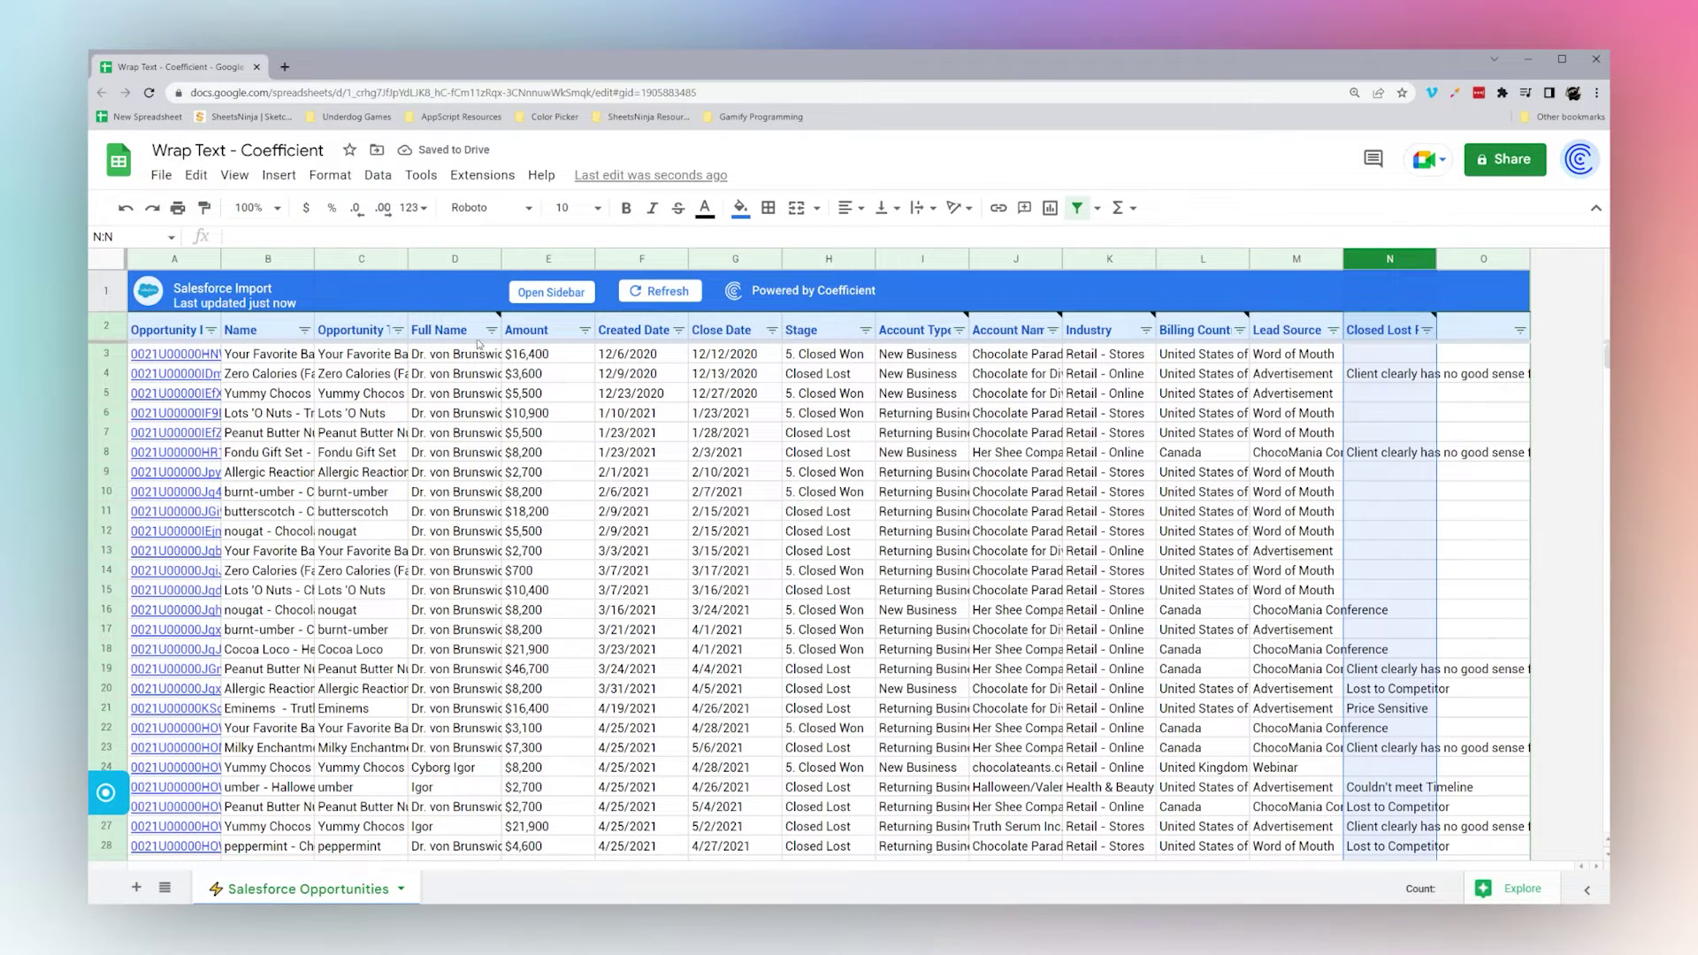
double_click(1402, 379)
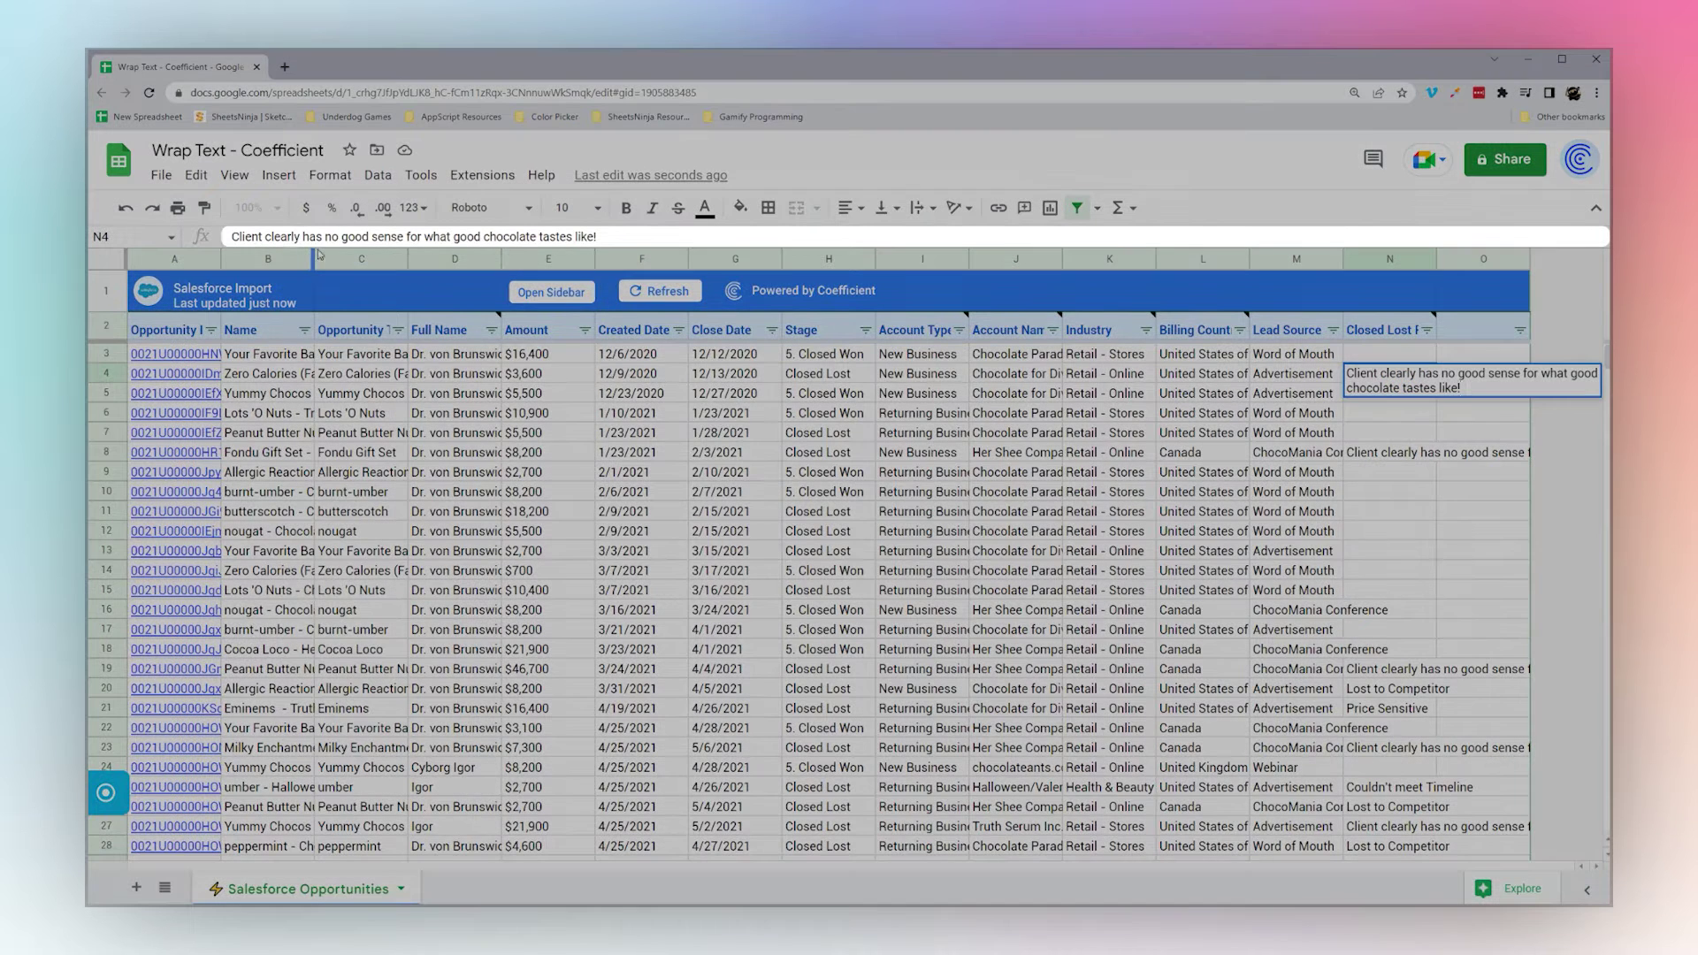
triple_click(615, 237)
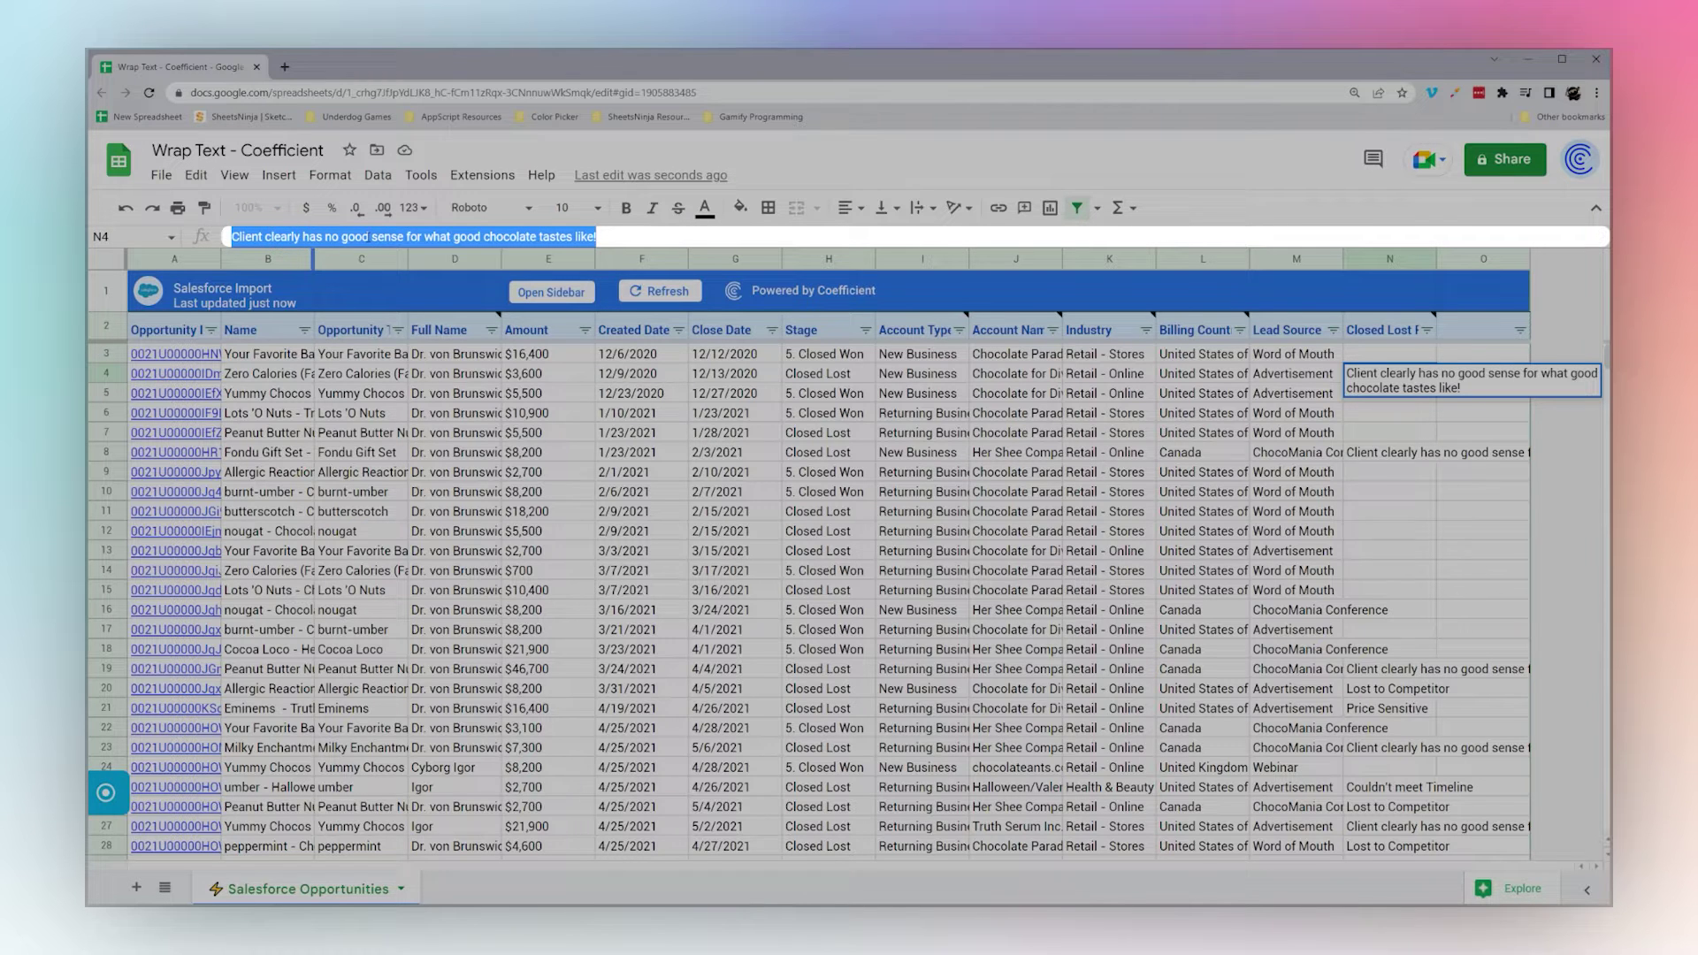
click(352, 235)
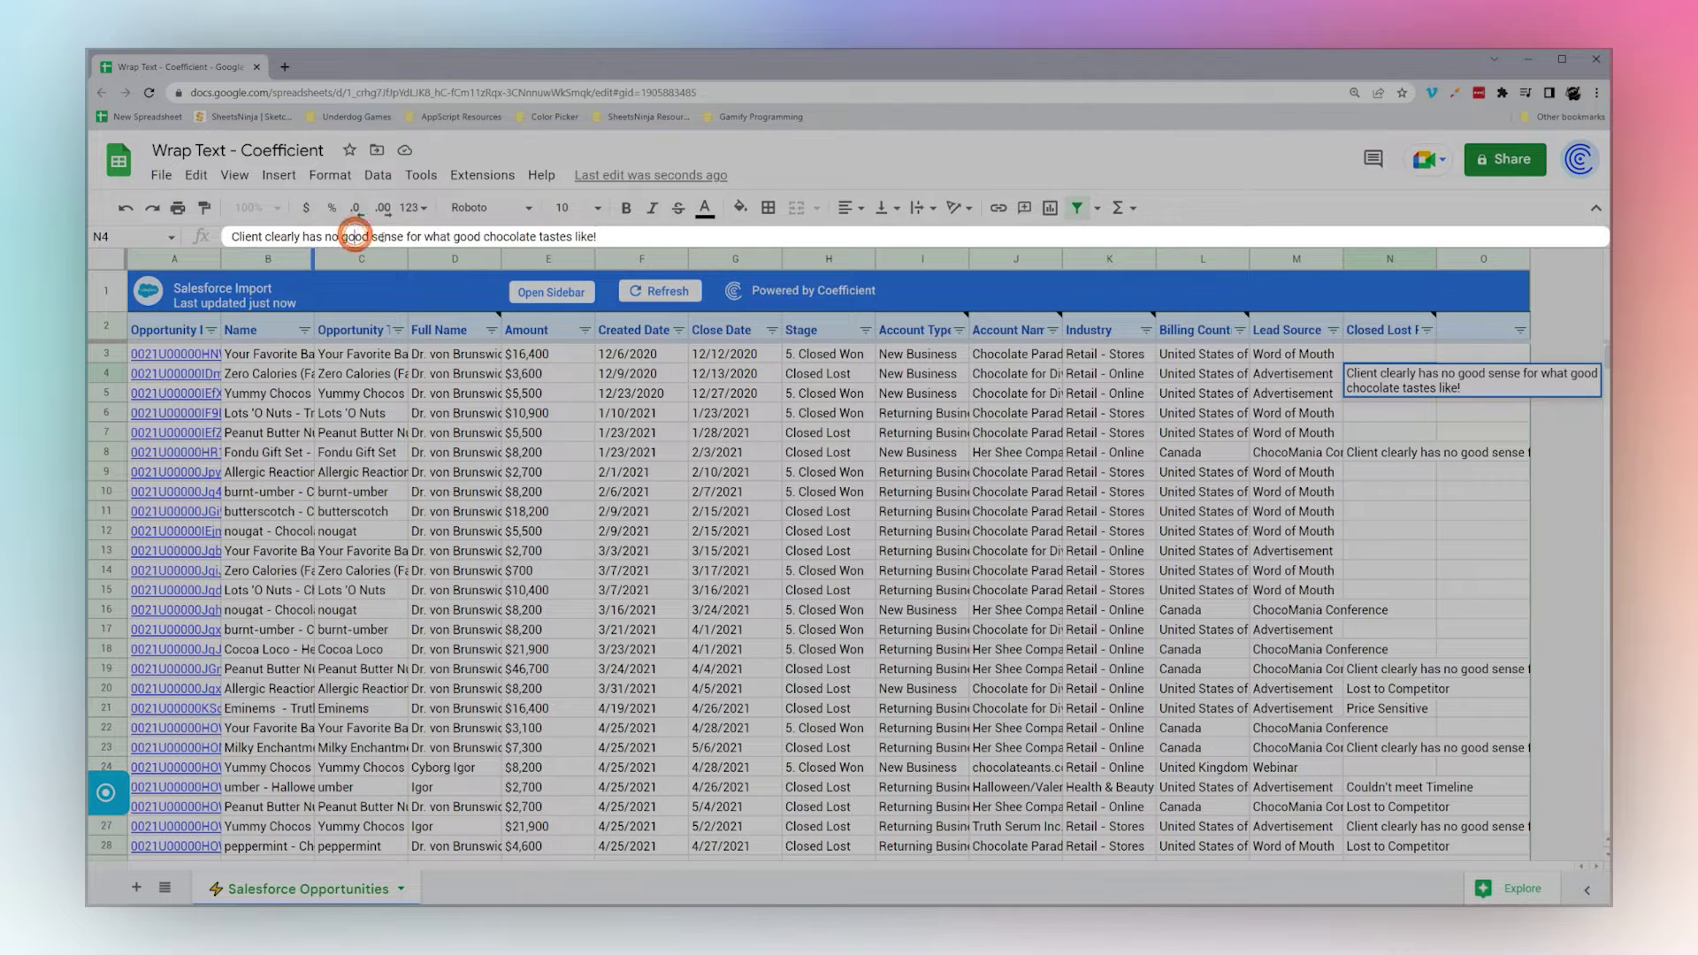
click(340, 237)
key(ctrl+Return)
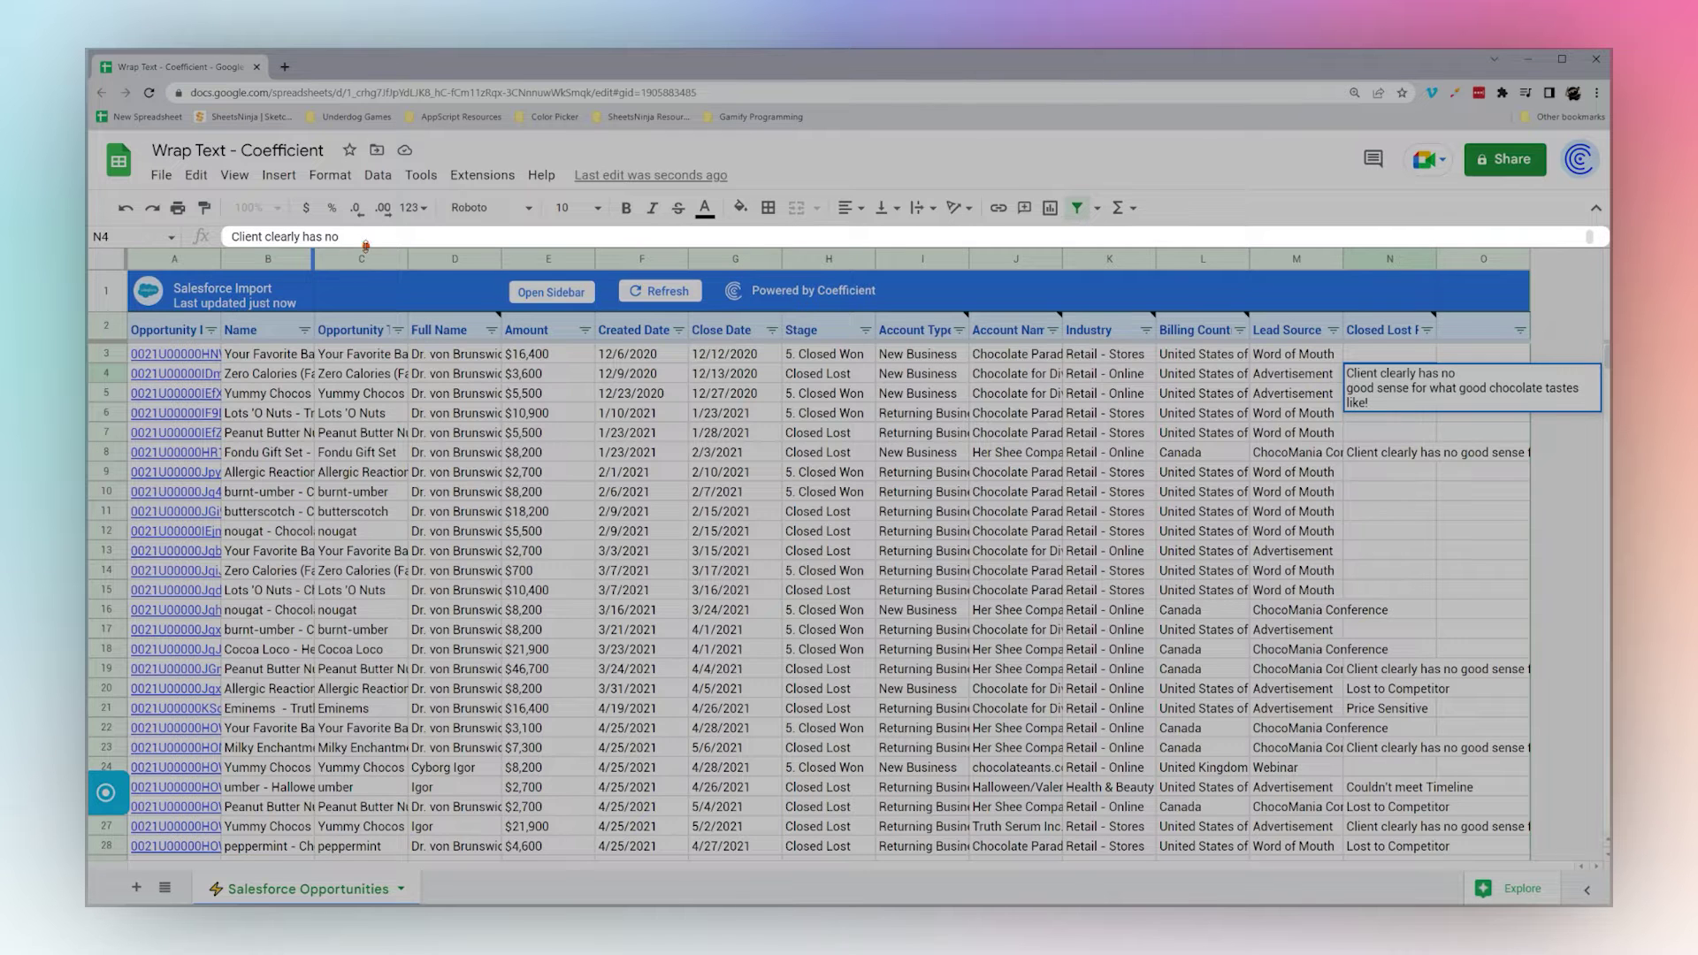
click(365, 244)
click(346, 258)
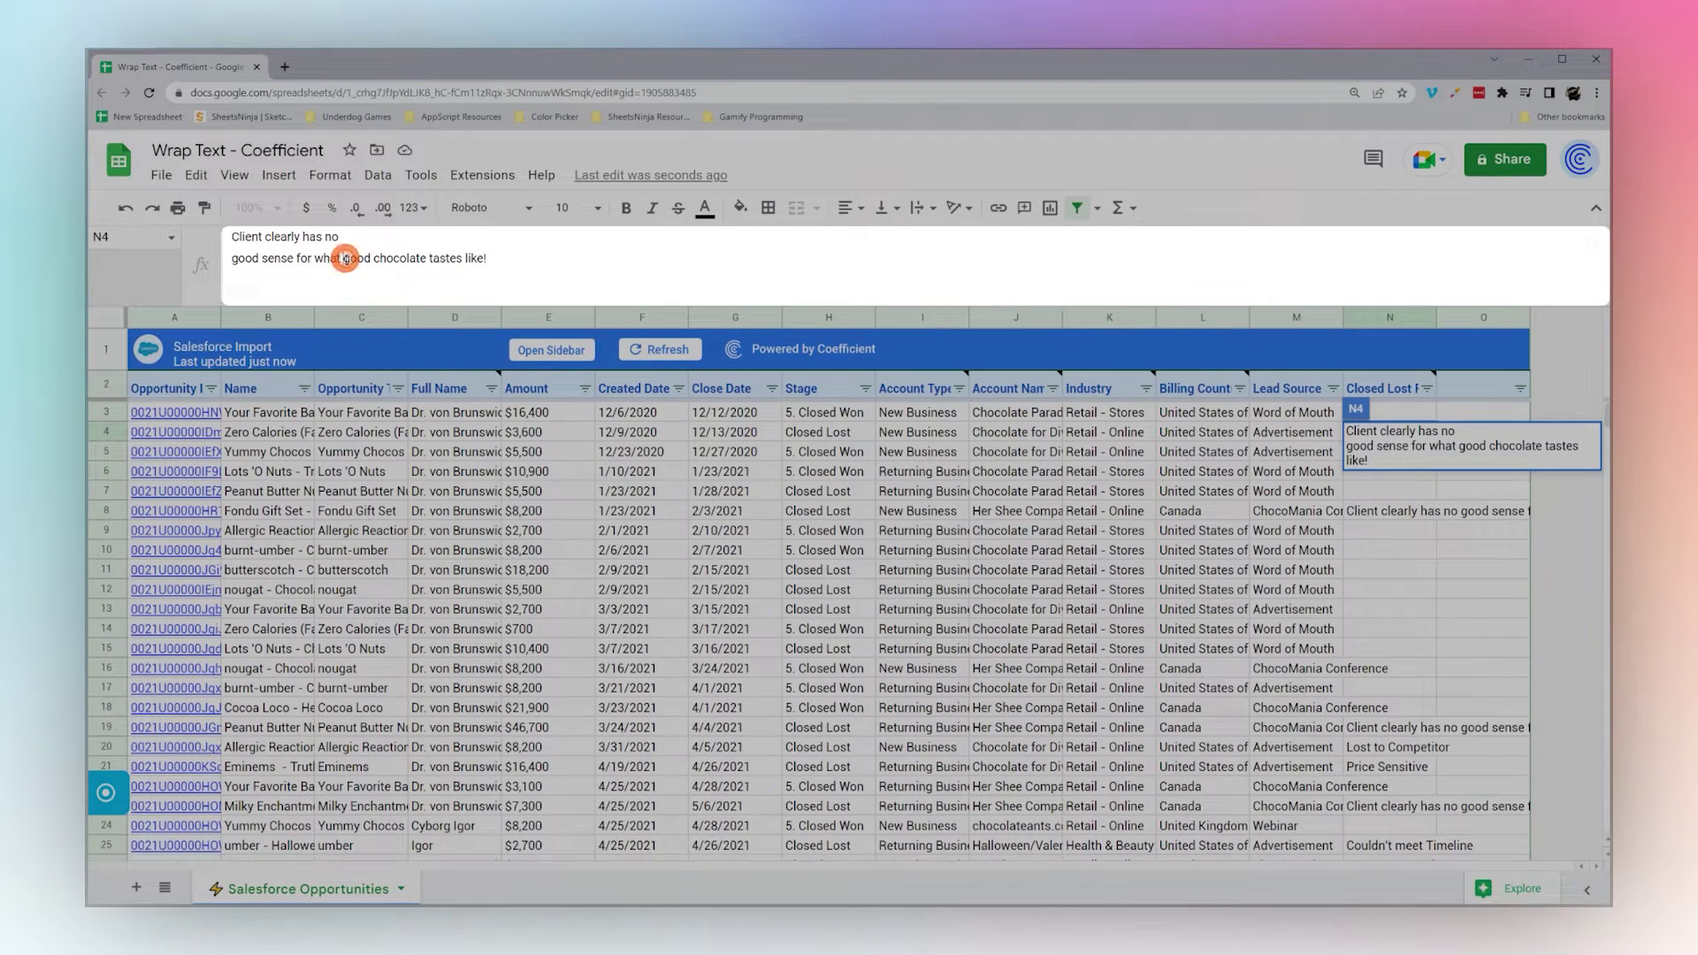
key(ctrl+Return)
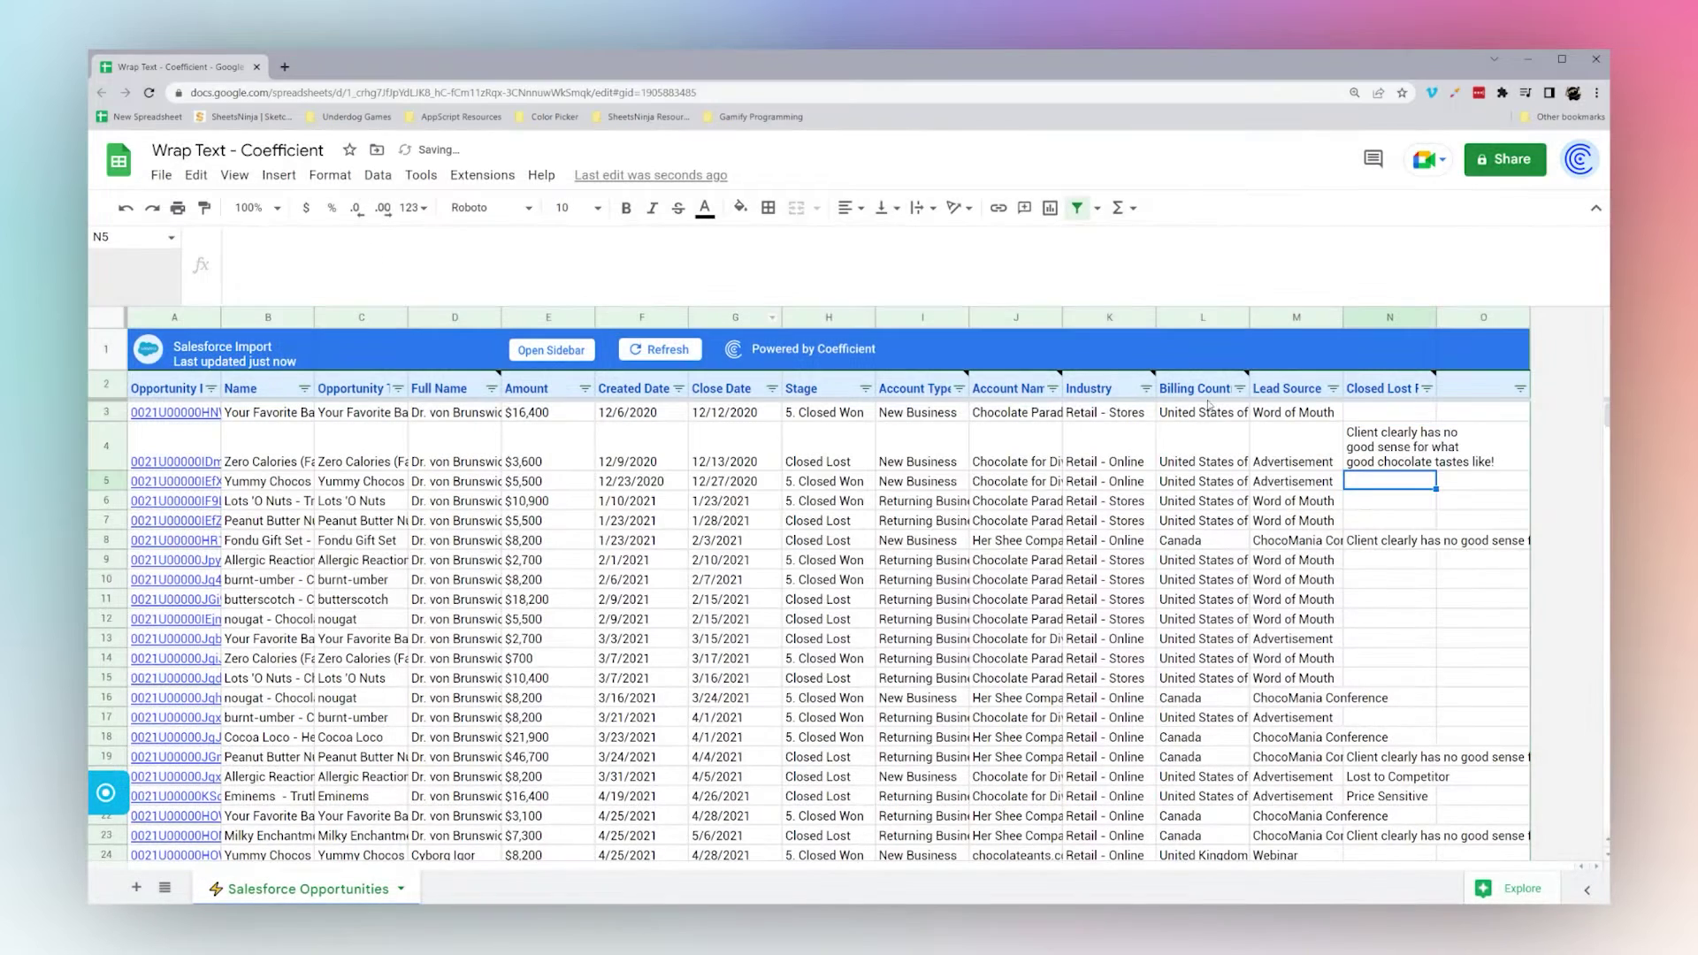
click(1385, 451)
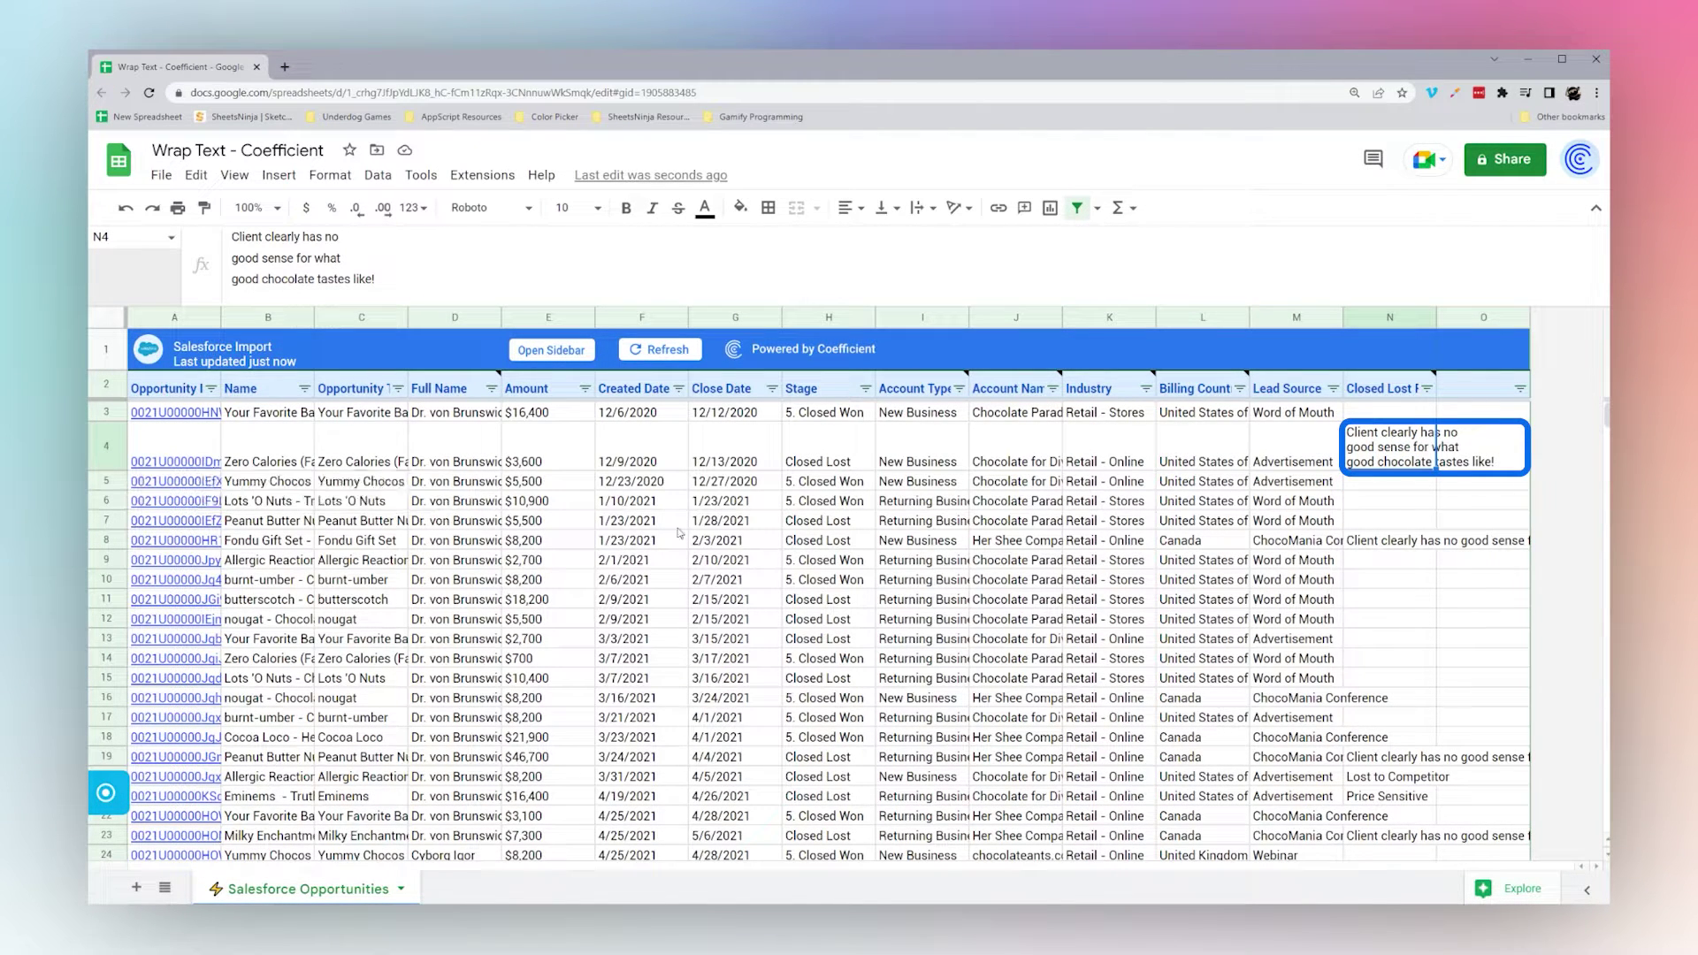
key(Escape)
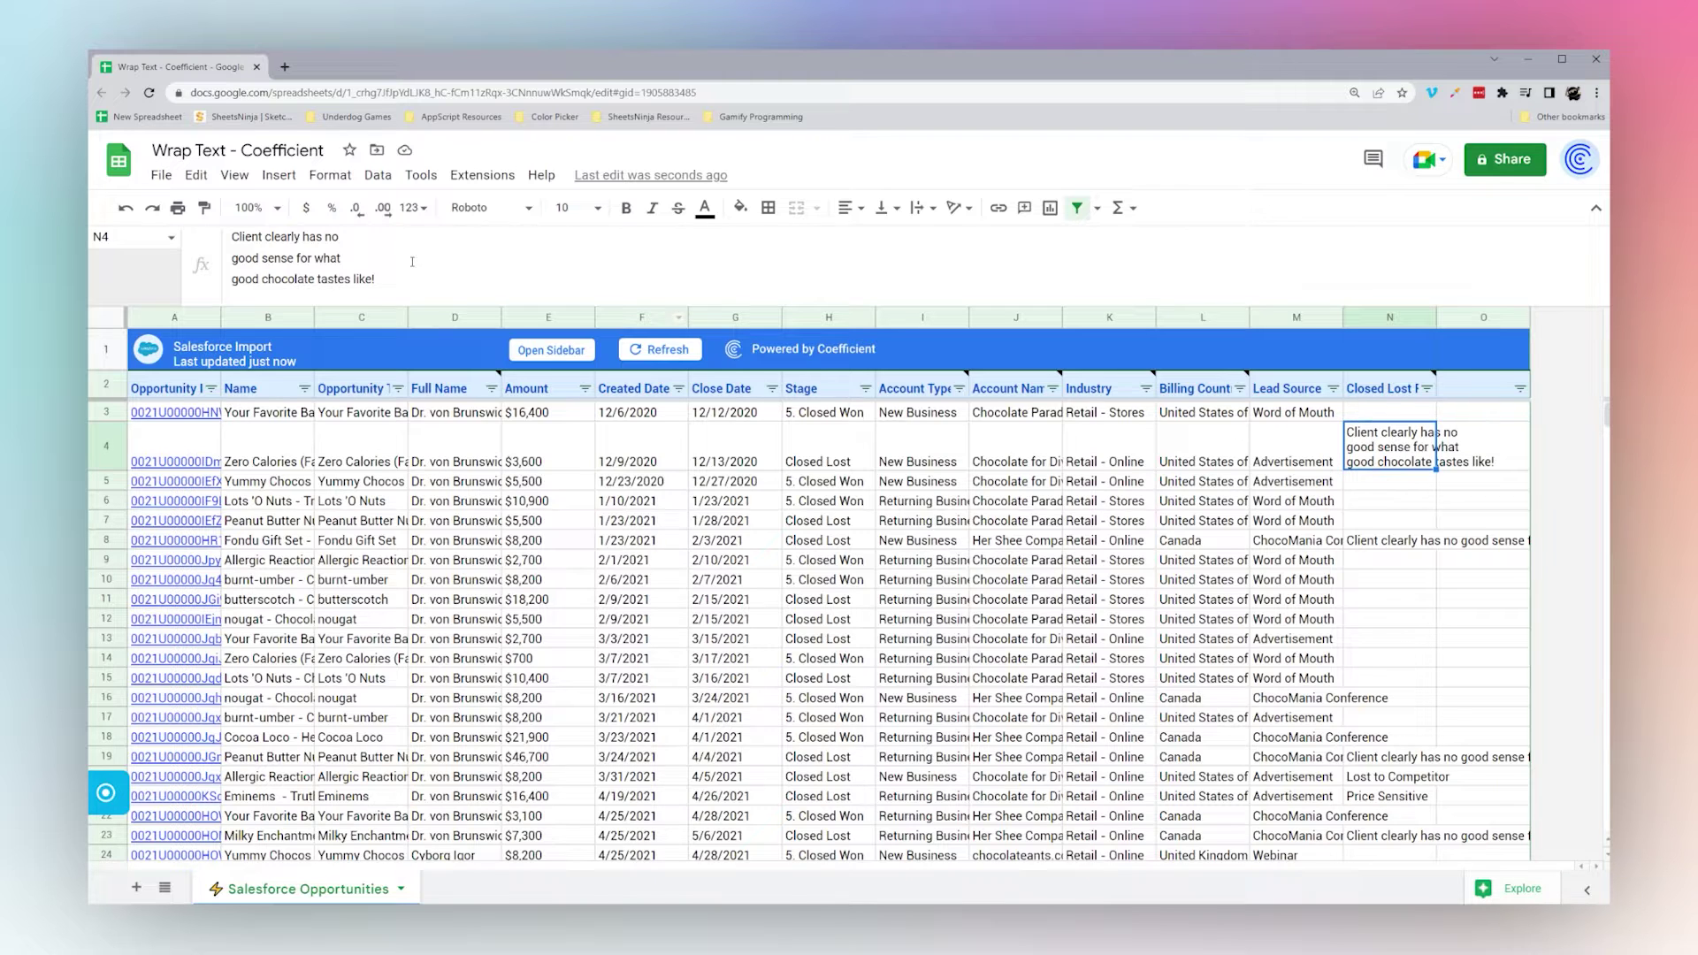
click(378, 234)
key(Delete)
key(End)
key(Delete)
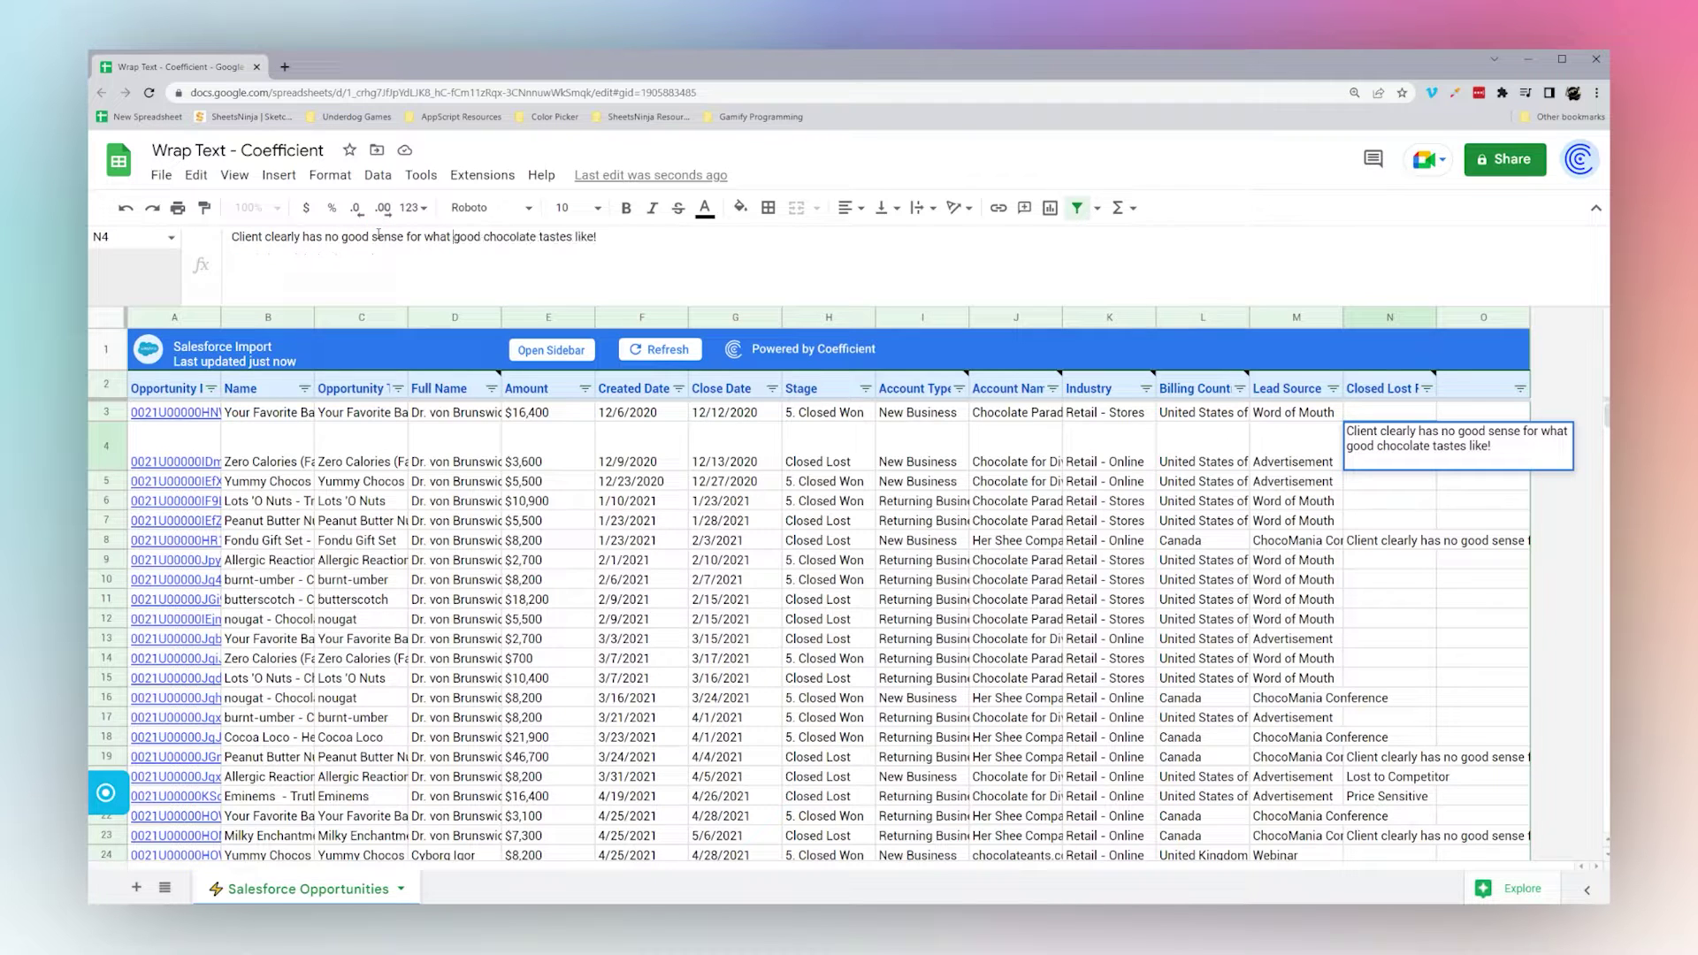
key(Return)
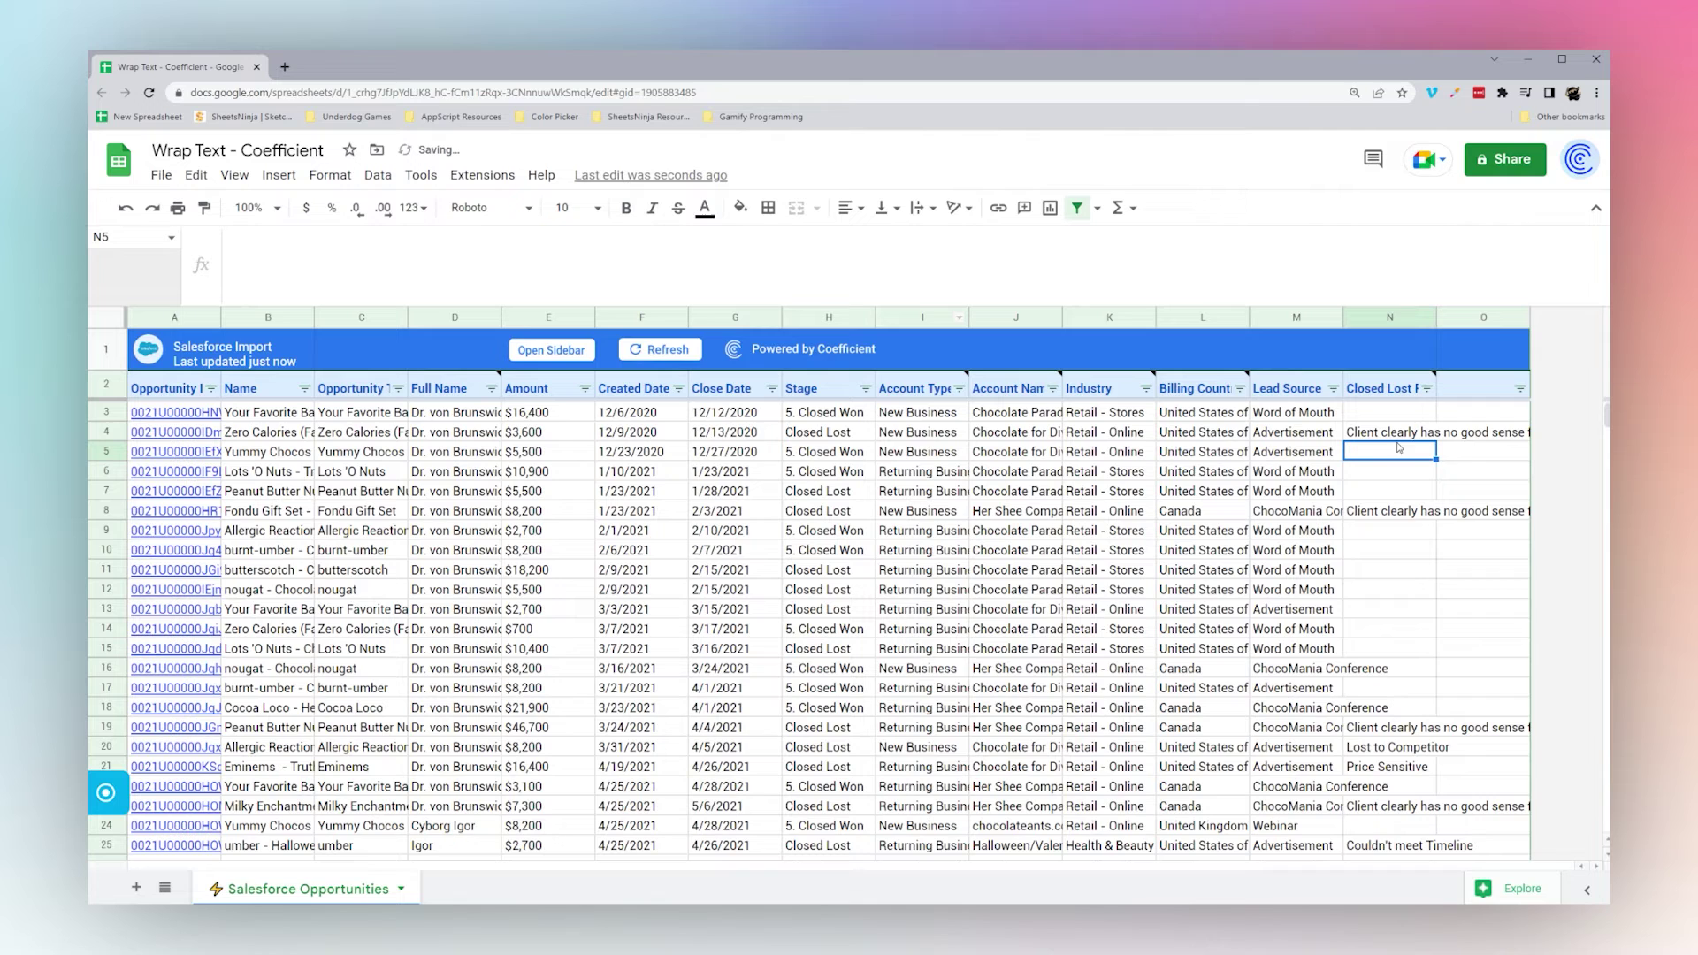
click(1389, 316)
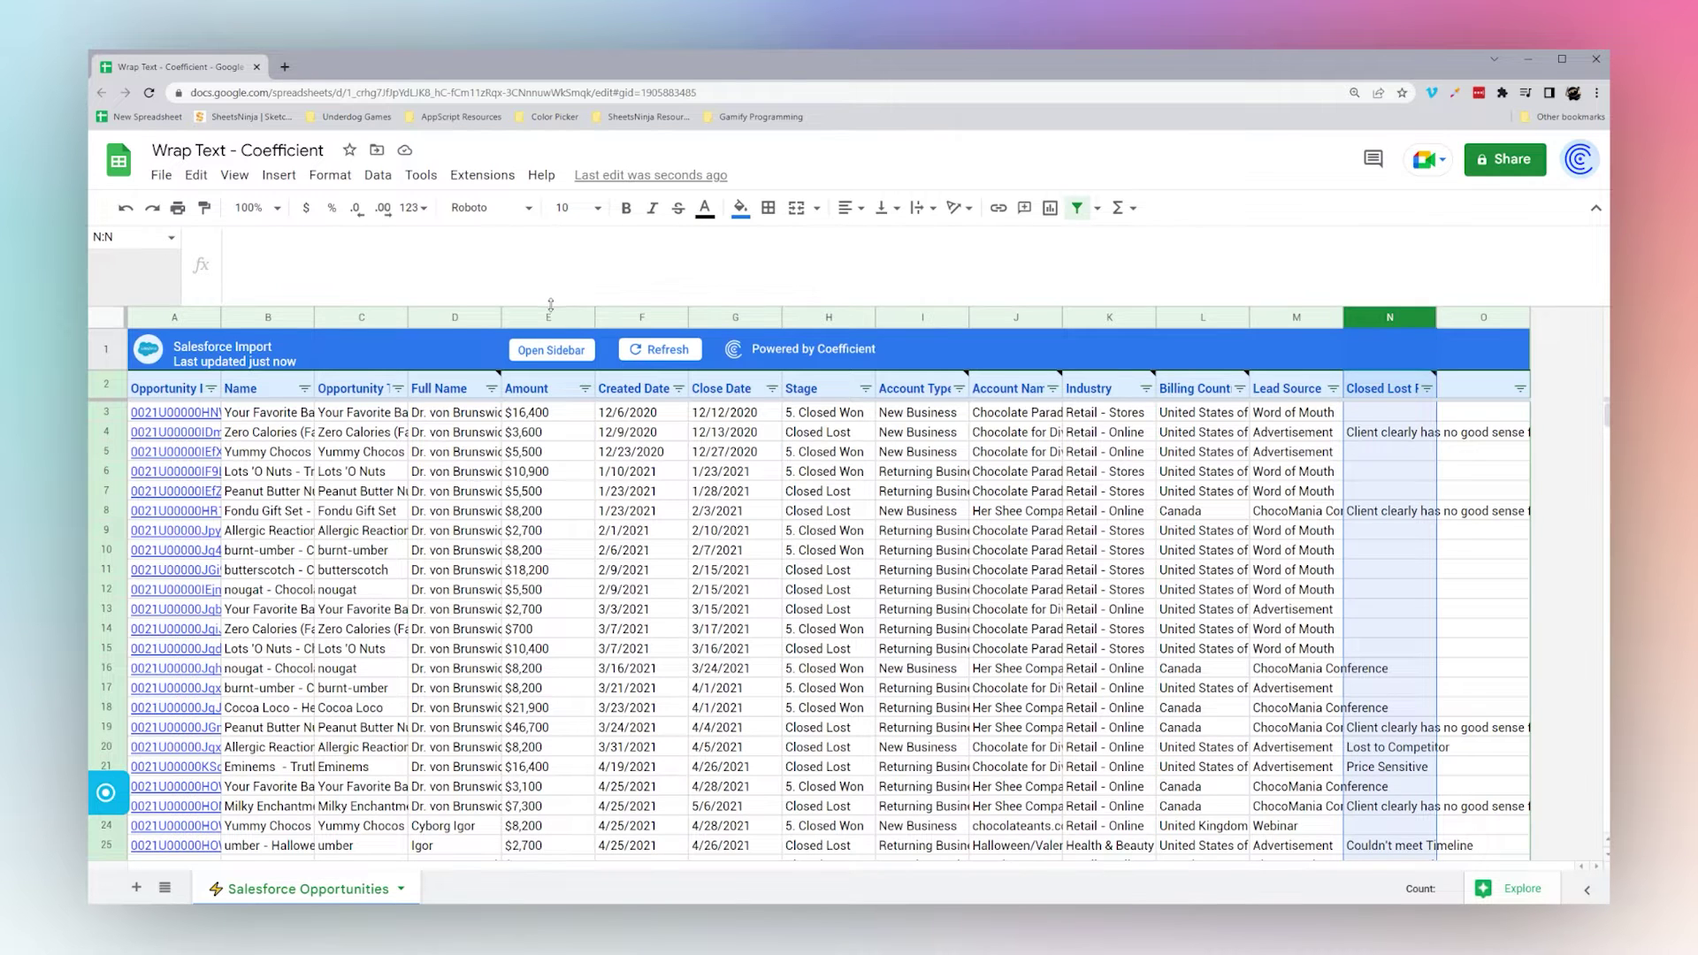
drag(550, 305, 552, 285)
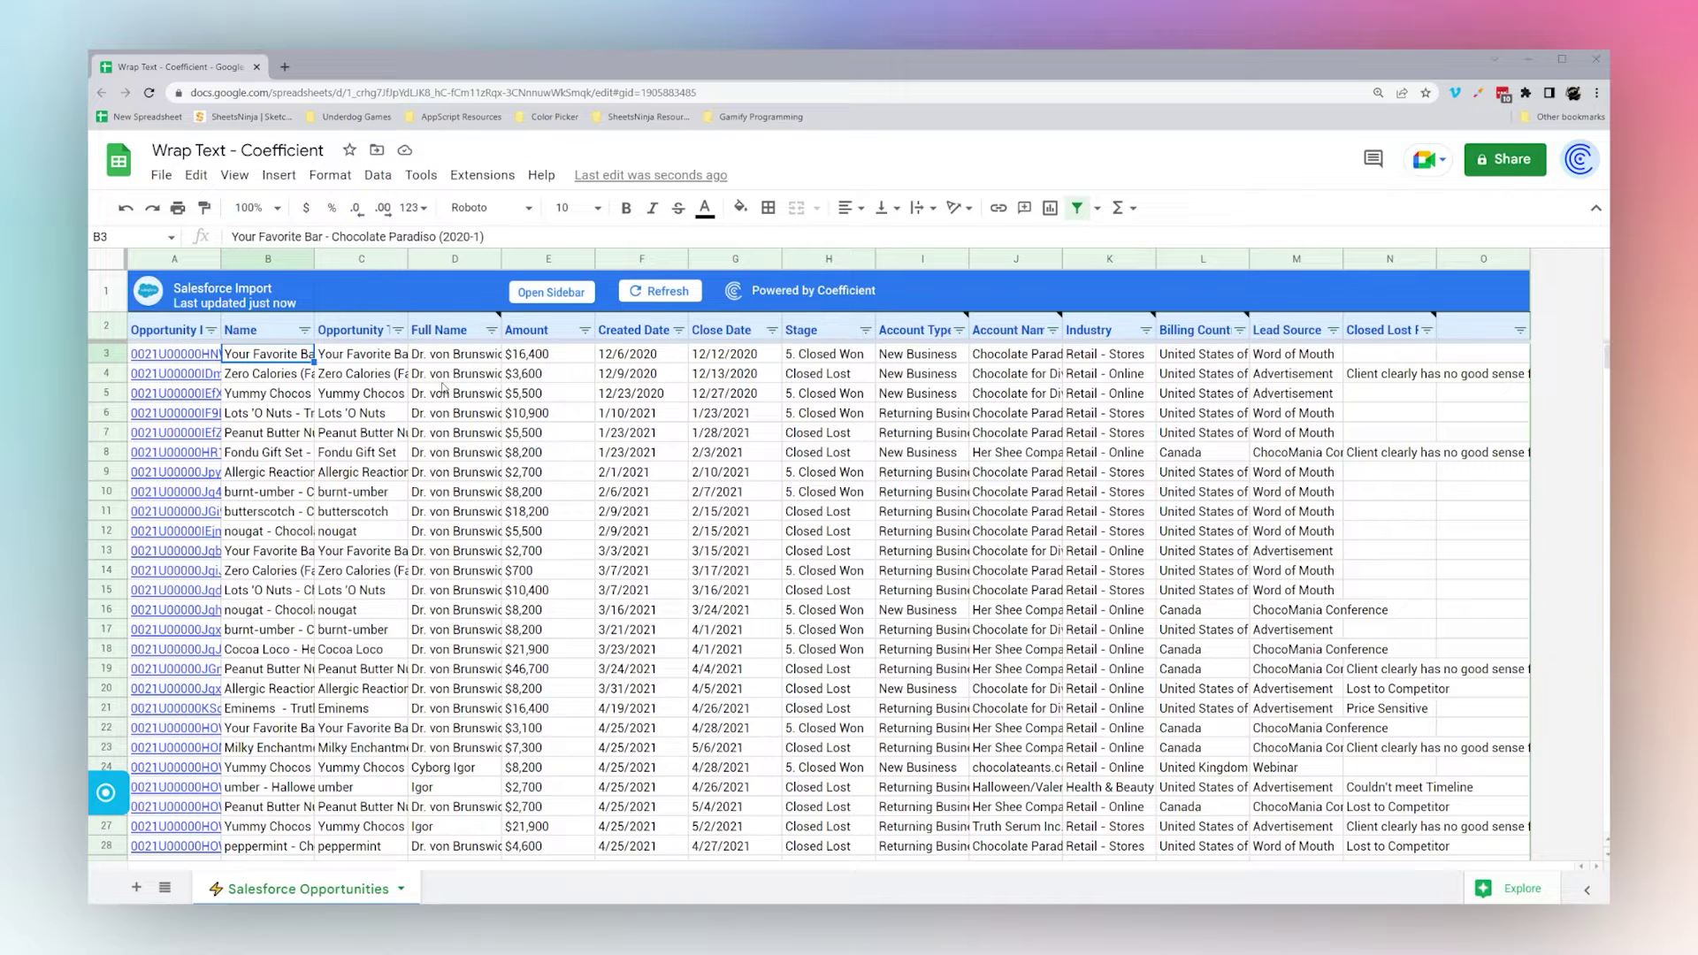
Record a macro with relative references that wraps the text in column B
click(243, 267)
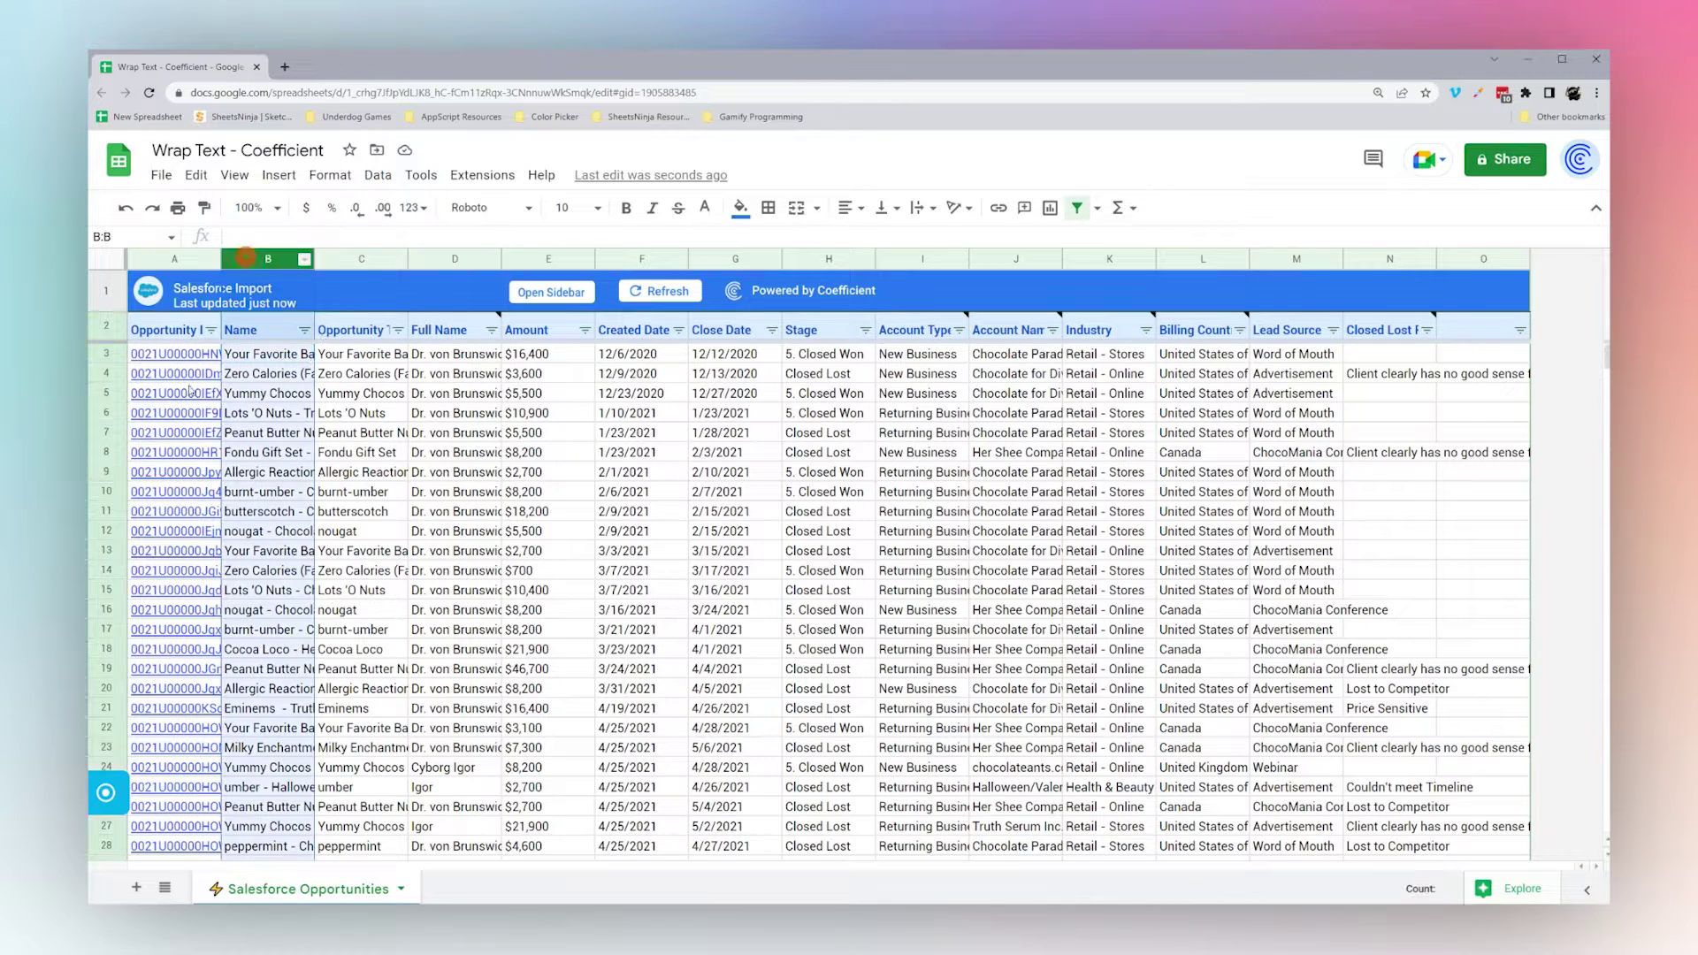
click(482, 174)
mouse_move(496, 238)
click(836, 245)
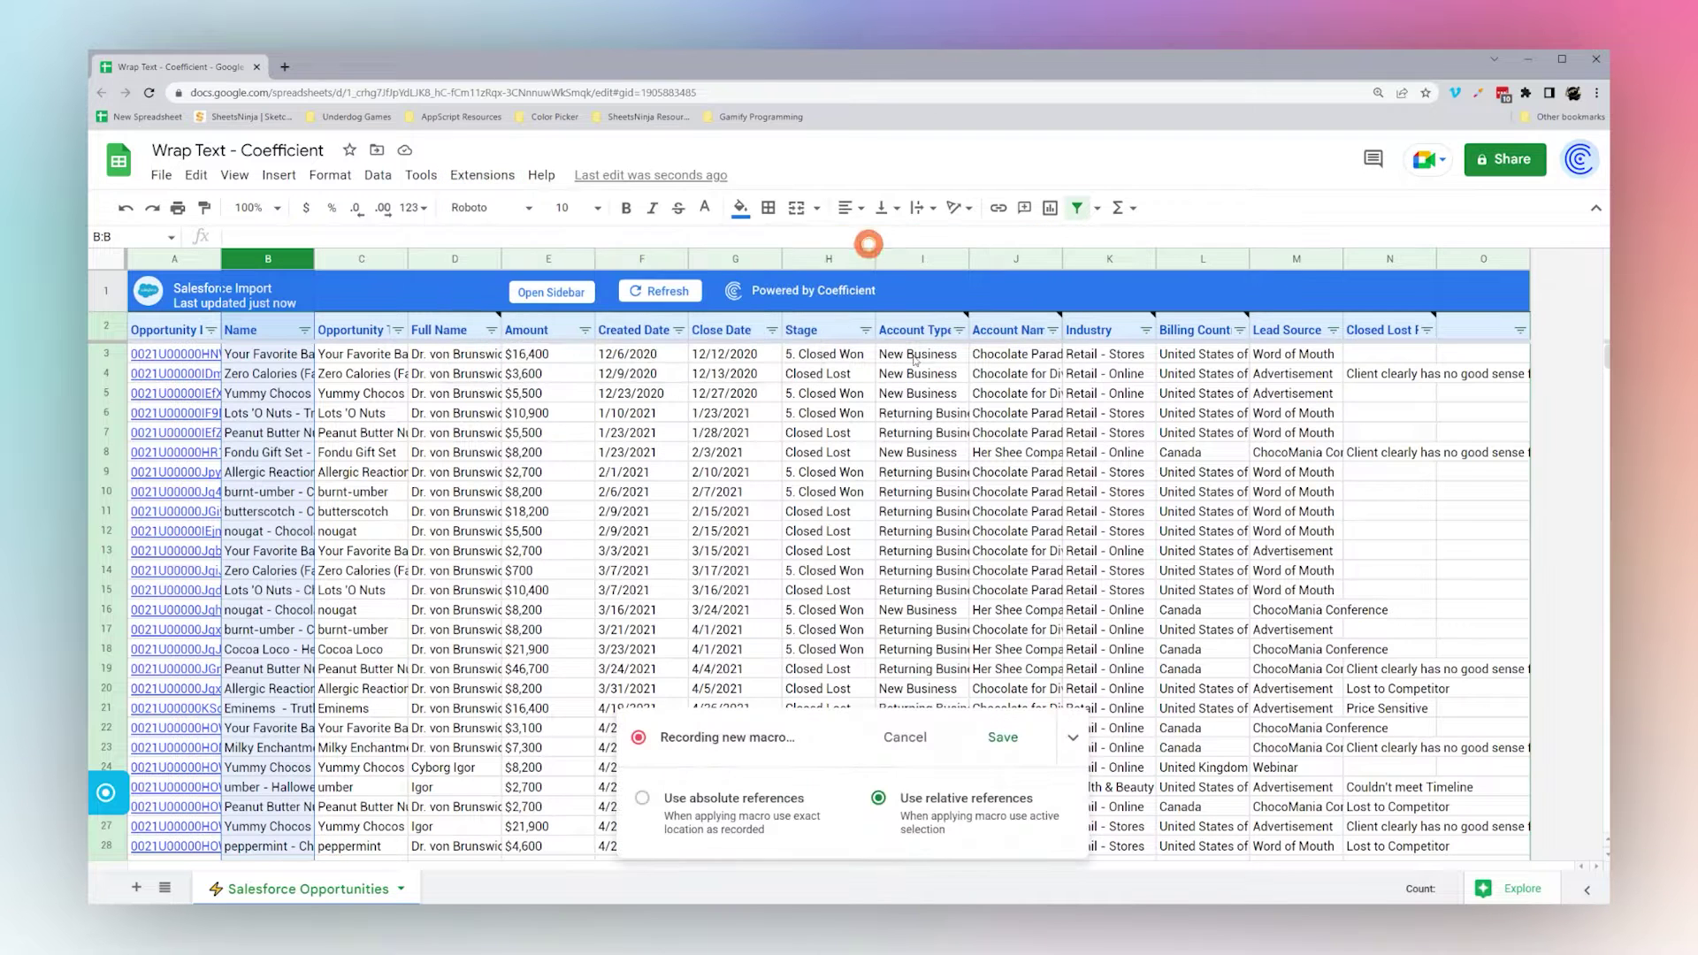
click(889, 799)
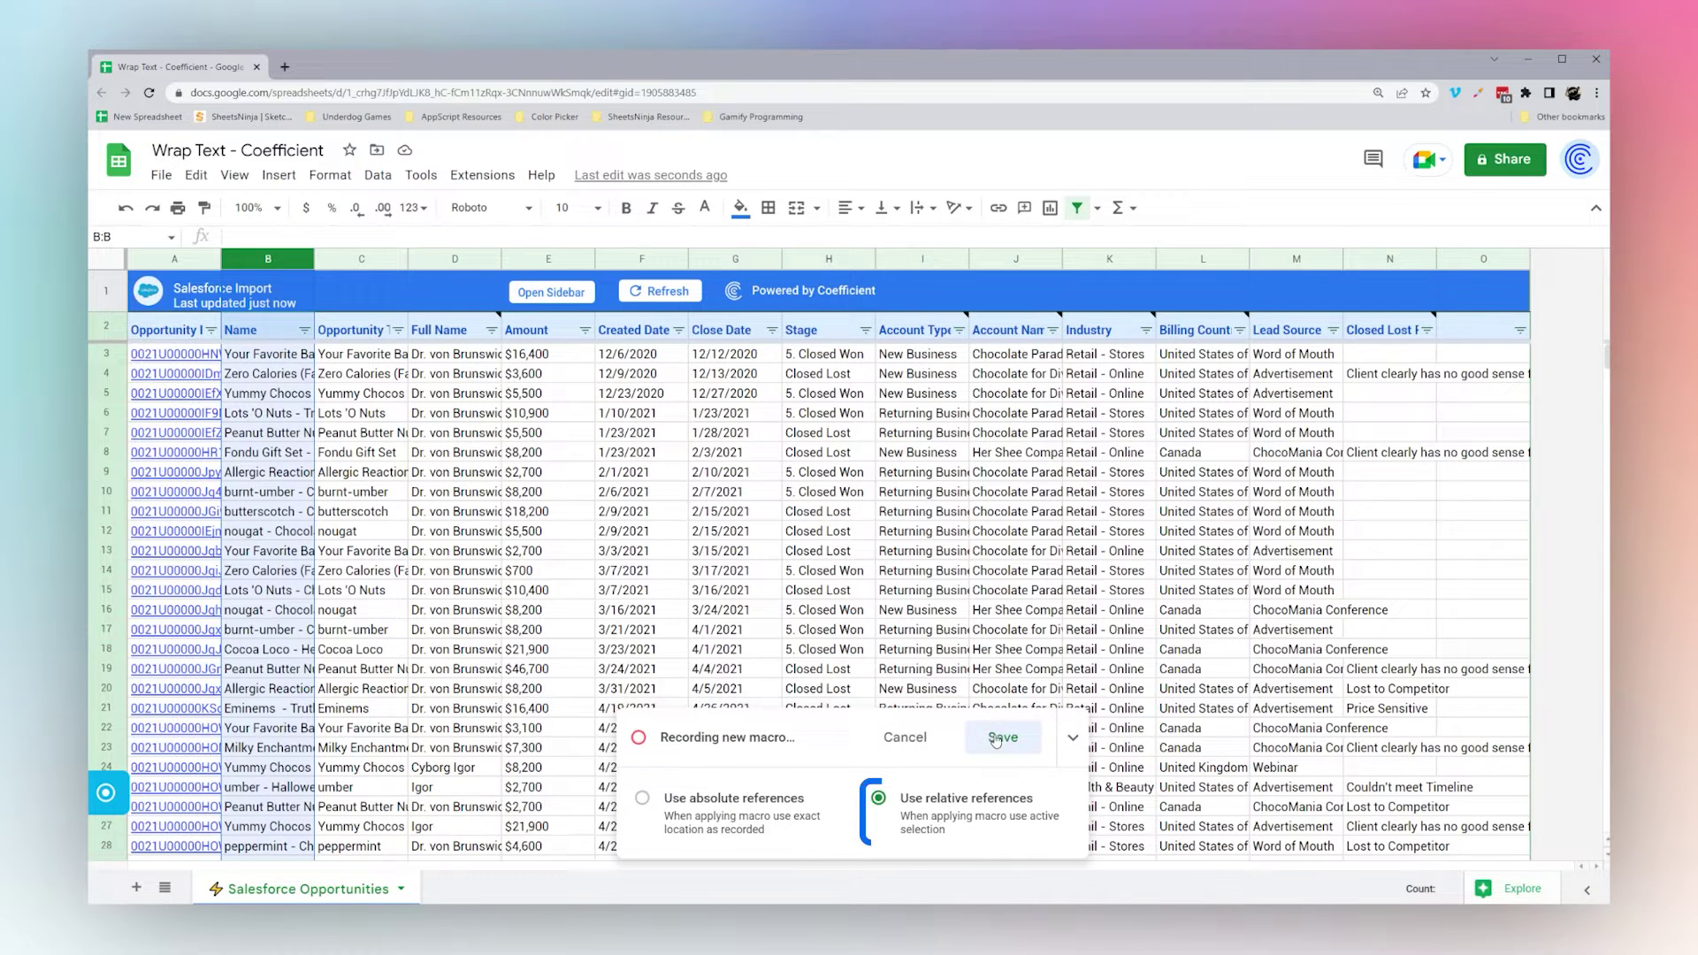
click(929, 219)
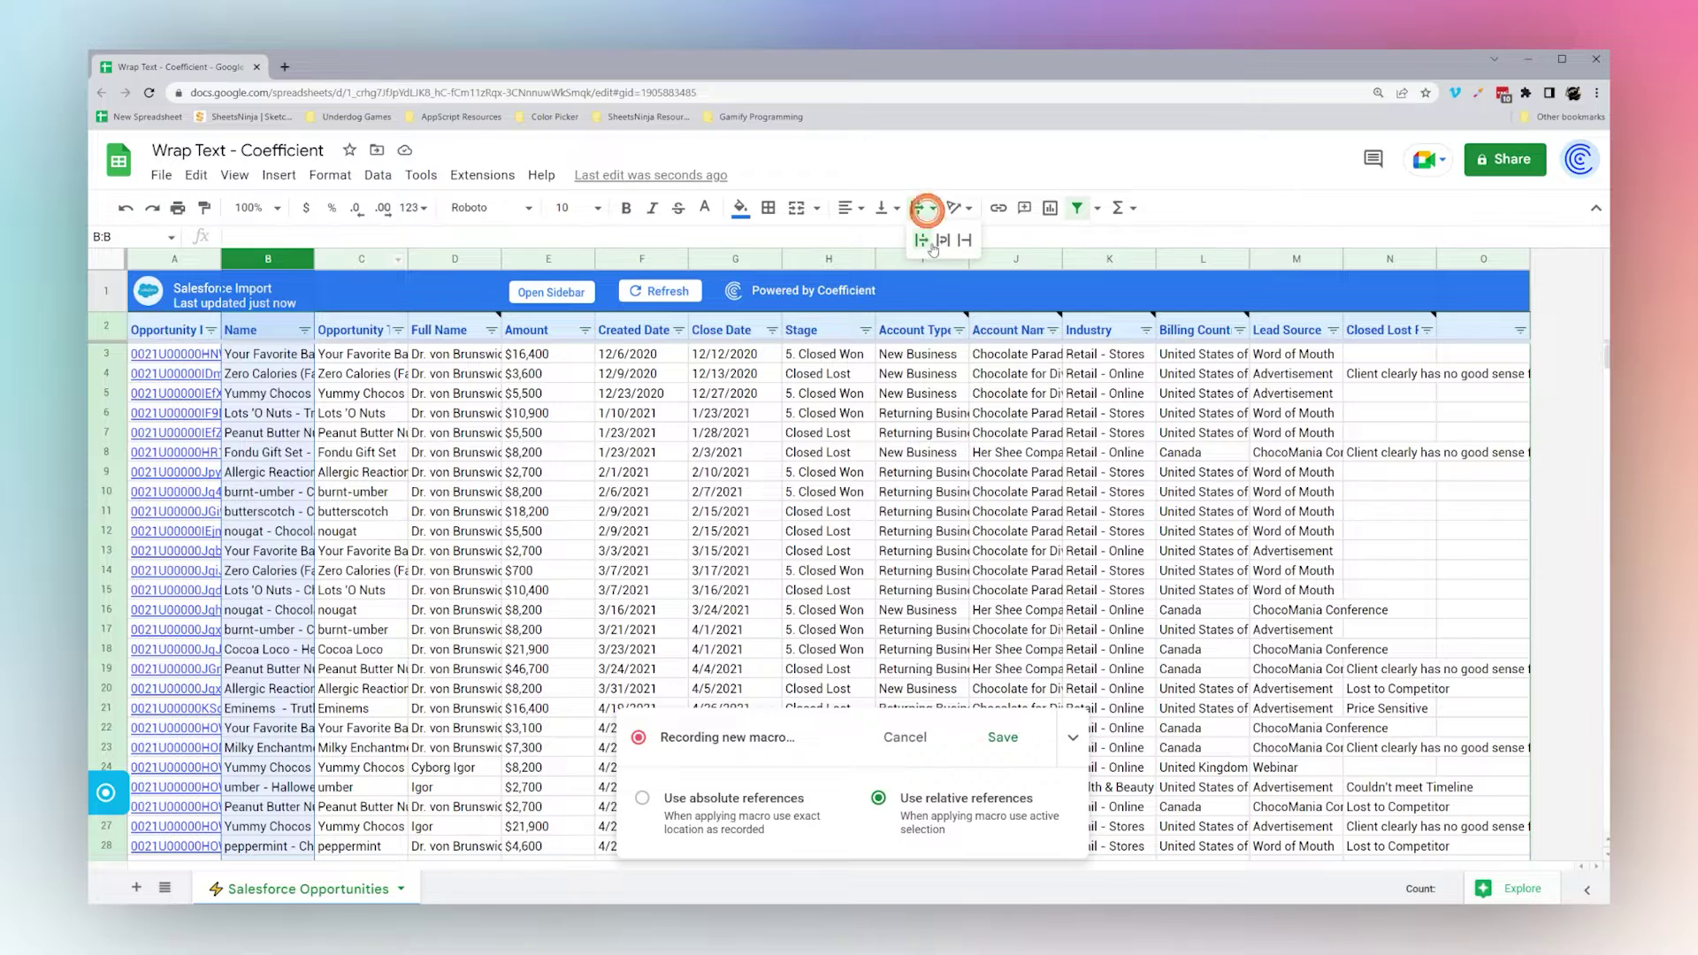
click(943, 246)
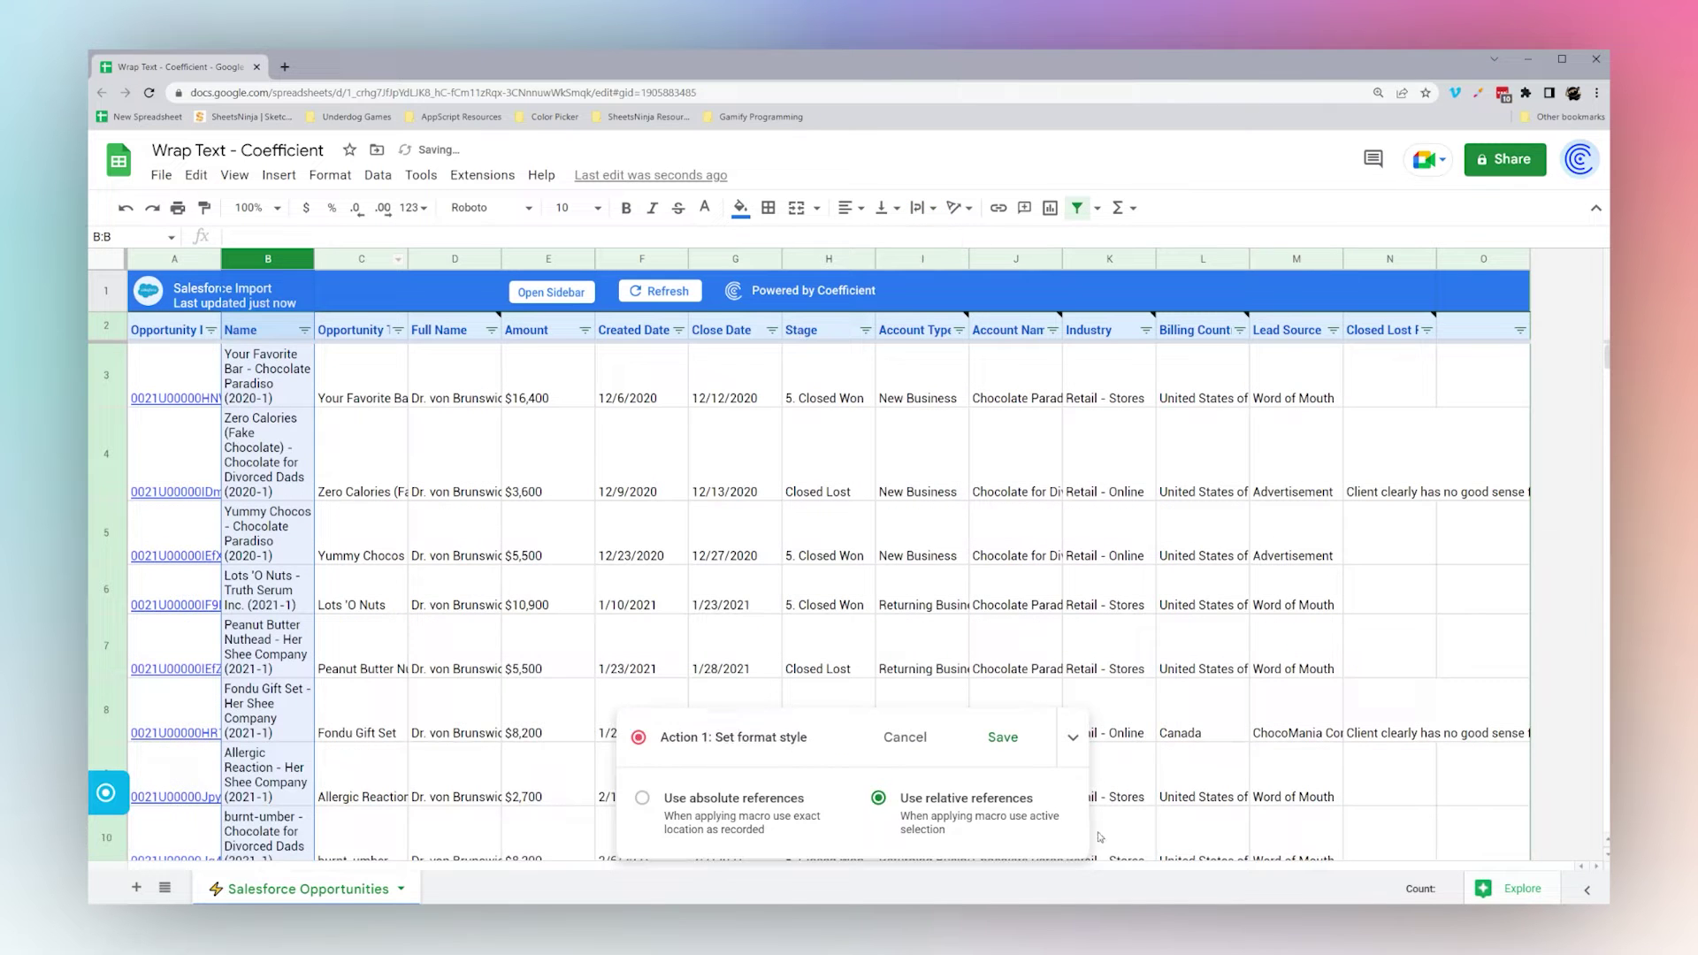
Save the recorded macro as 'Wrap Text' with shortcut 1
click(1003, 736)
text(Wrap Text)
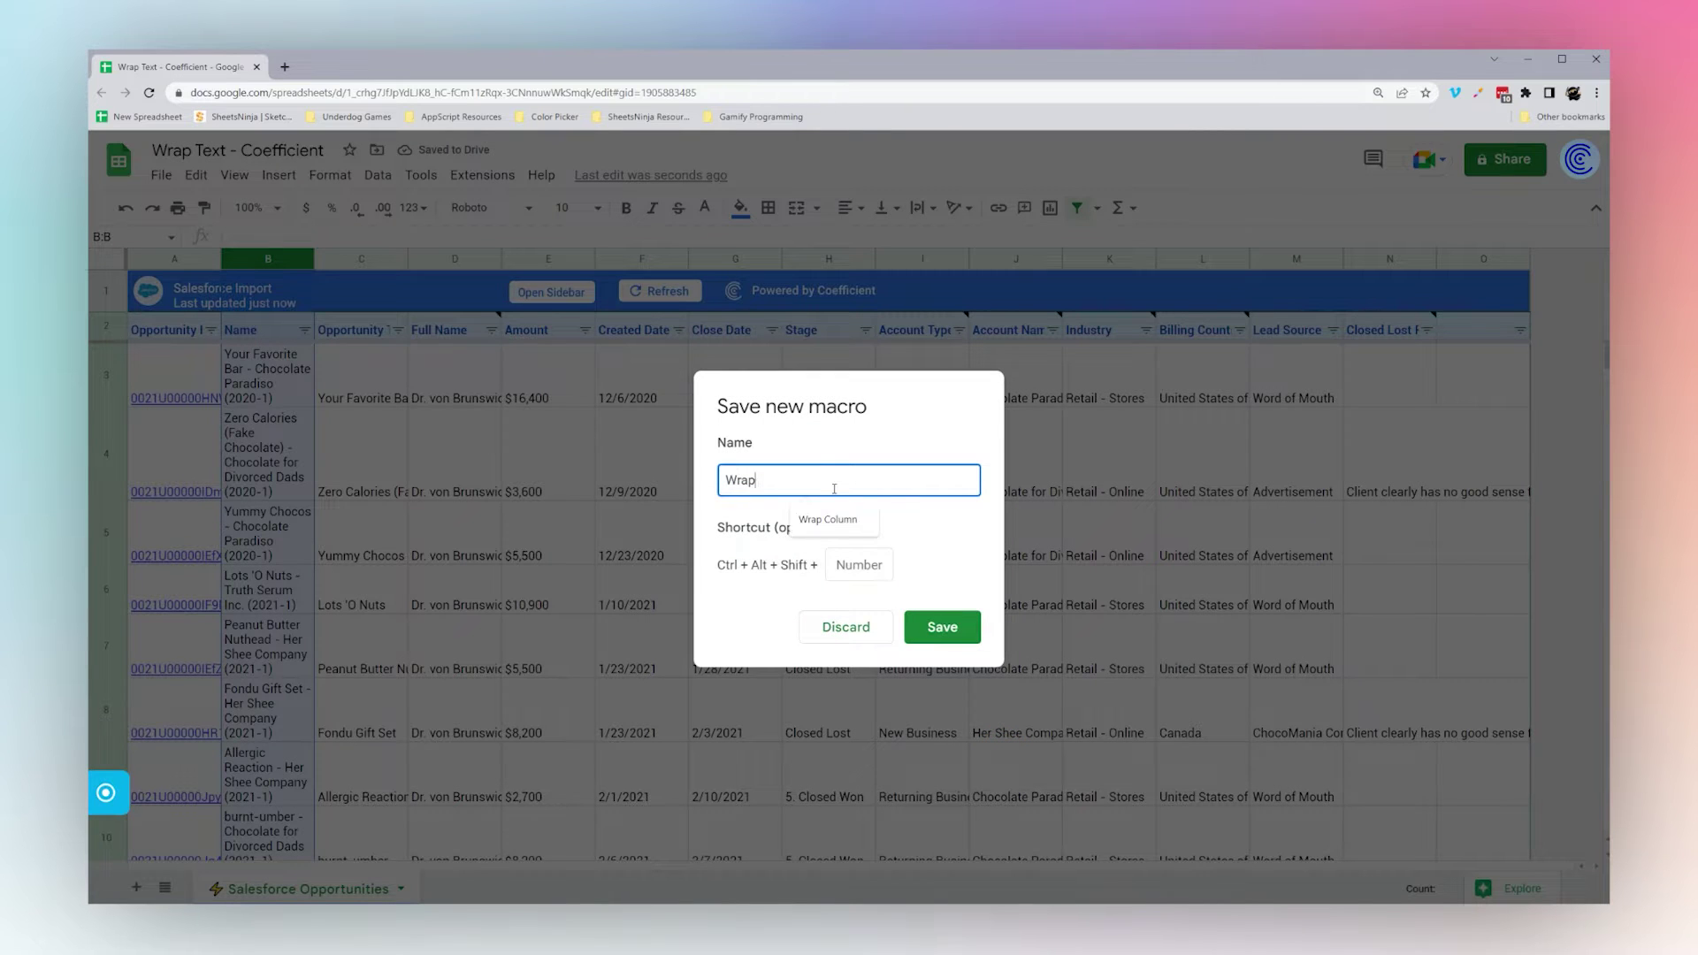
click(860, 564)
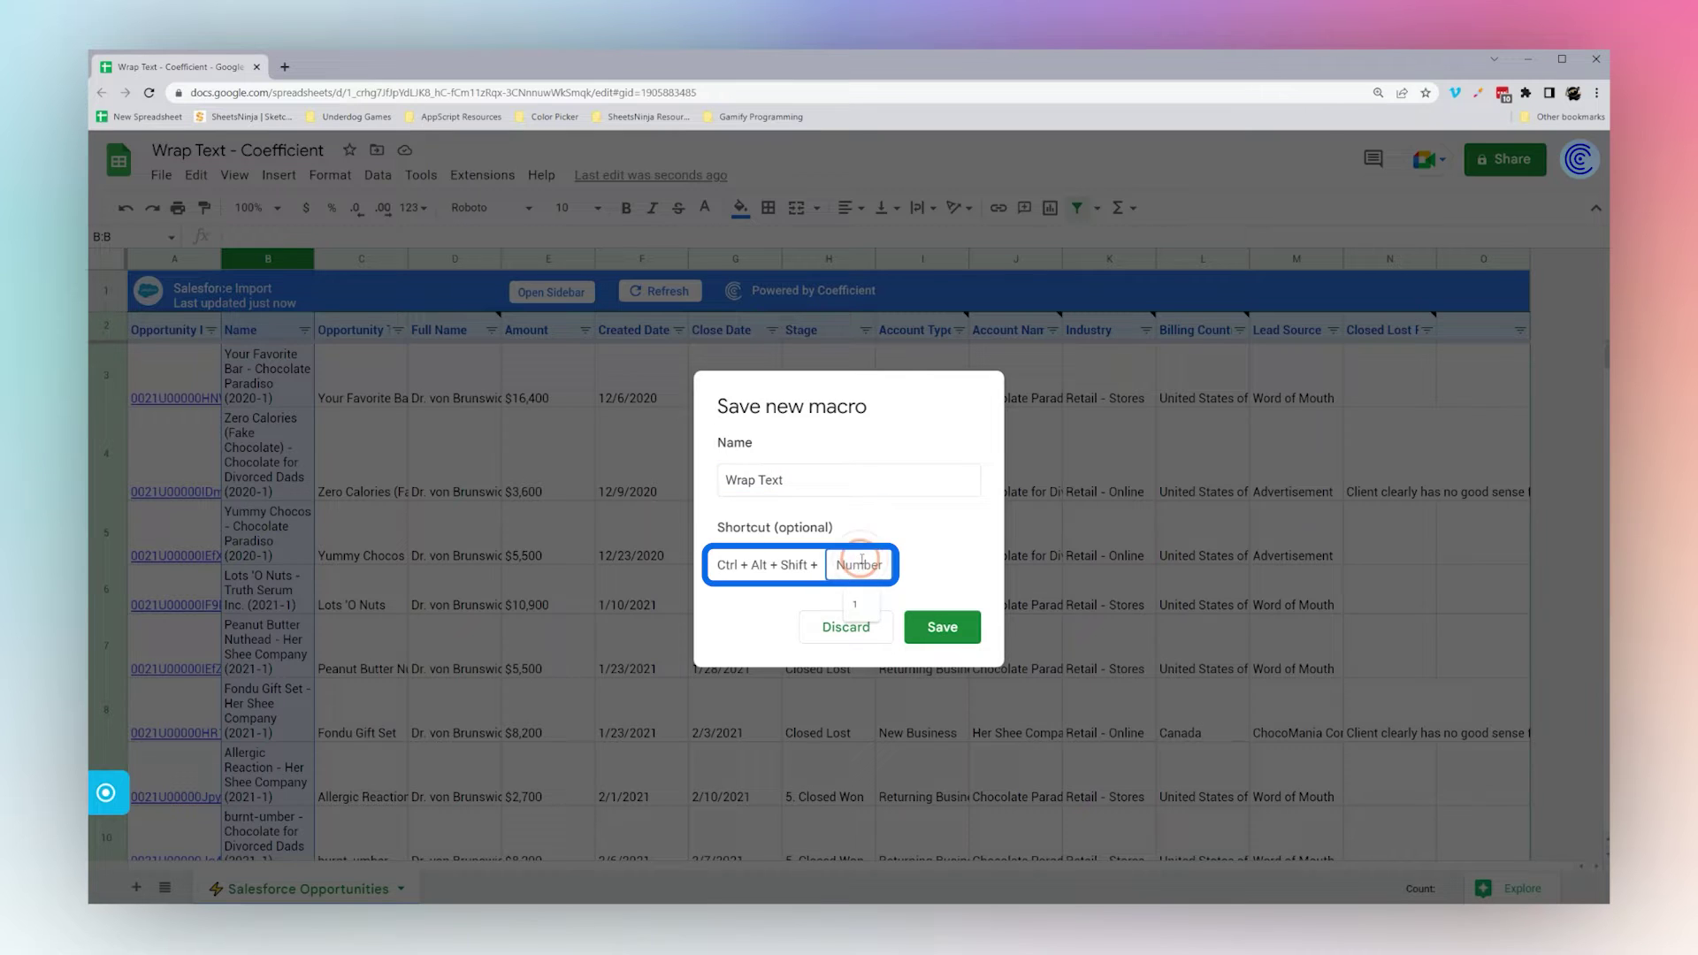
text(1)
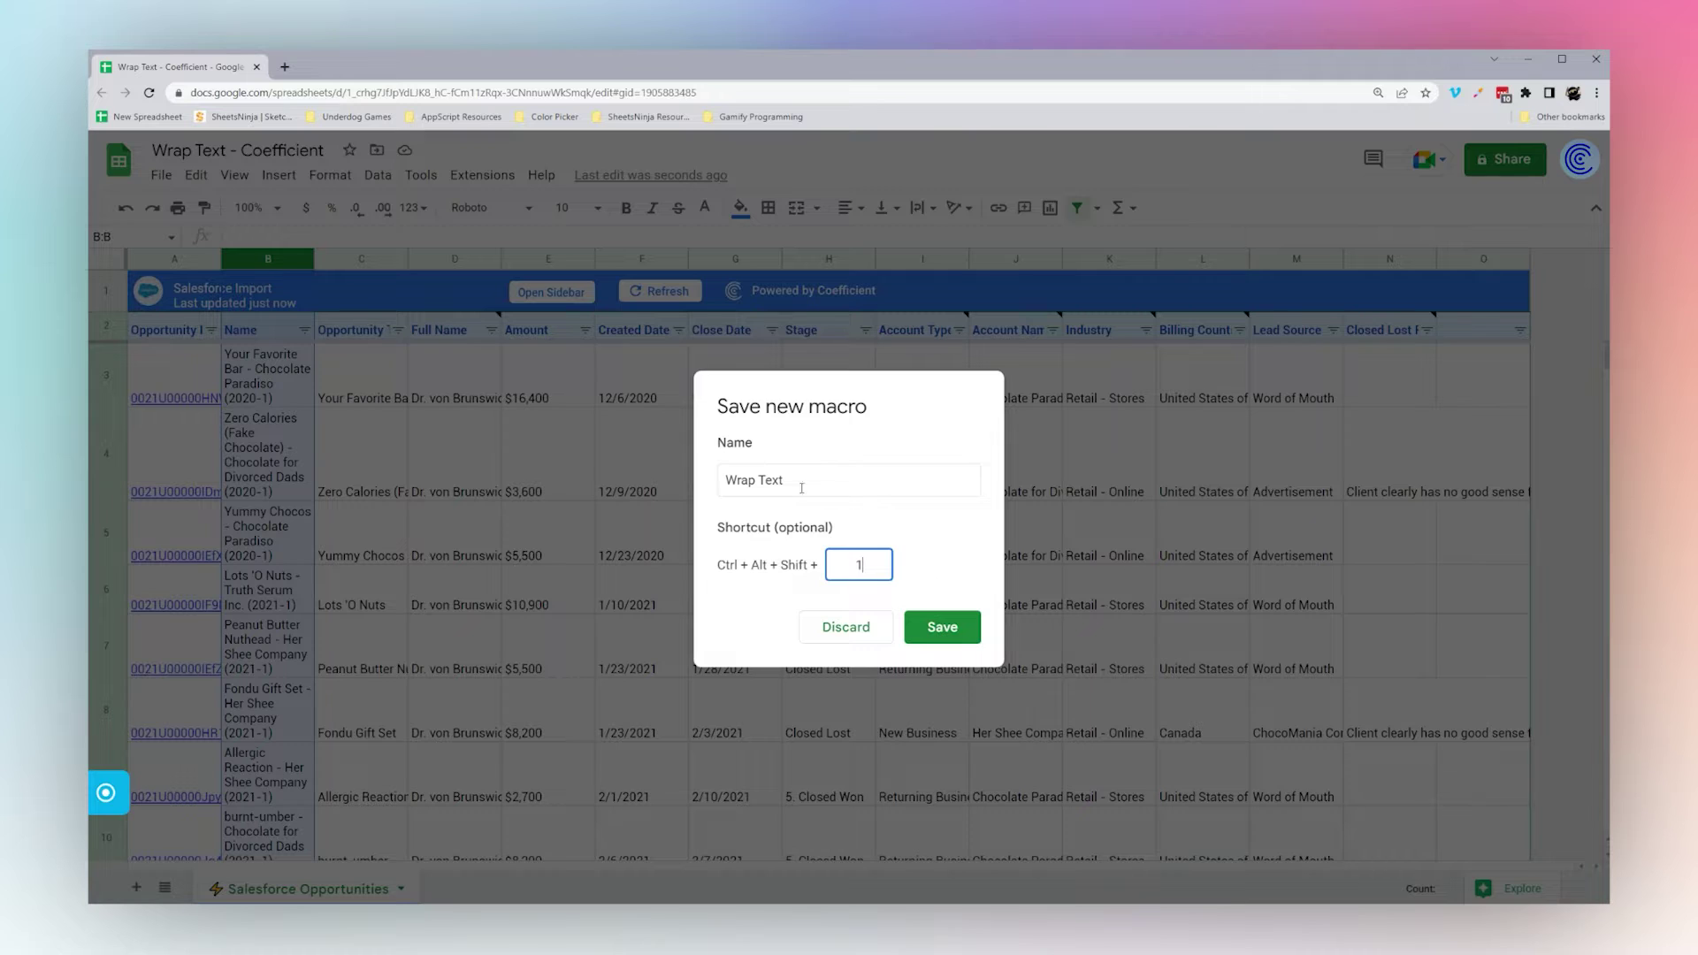
click(937, 633)
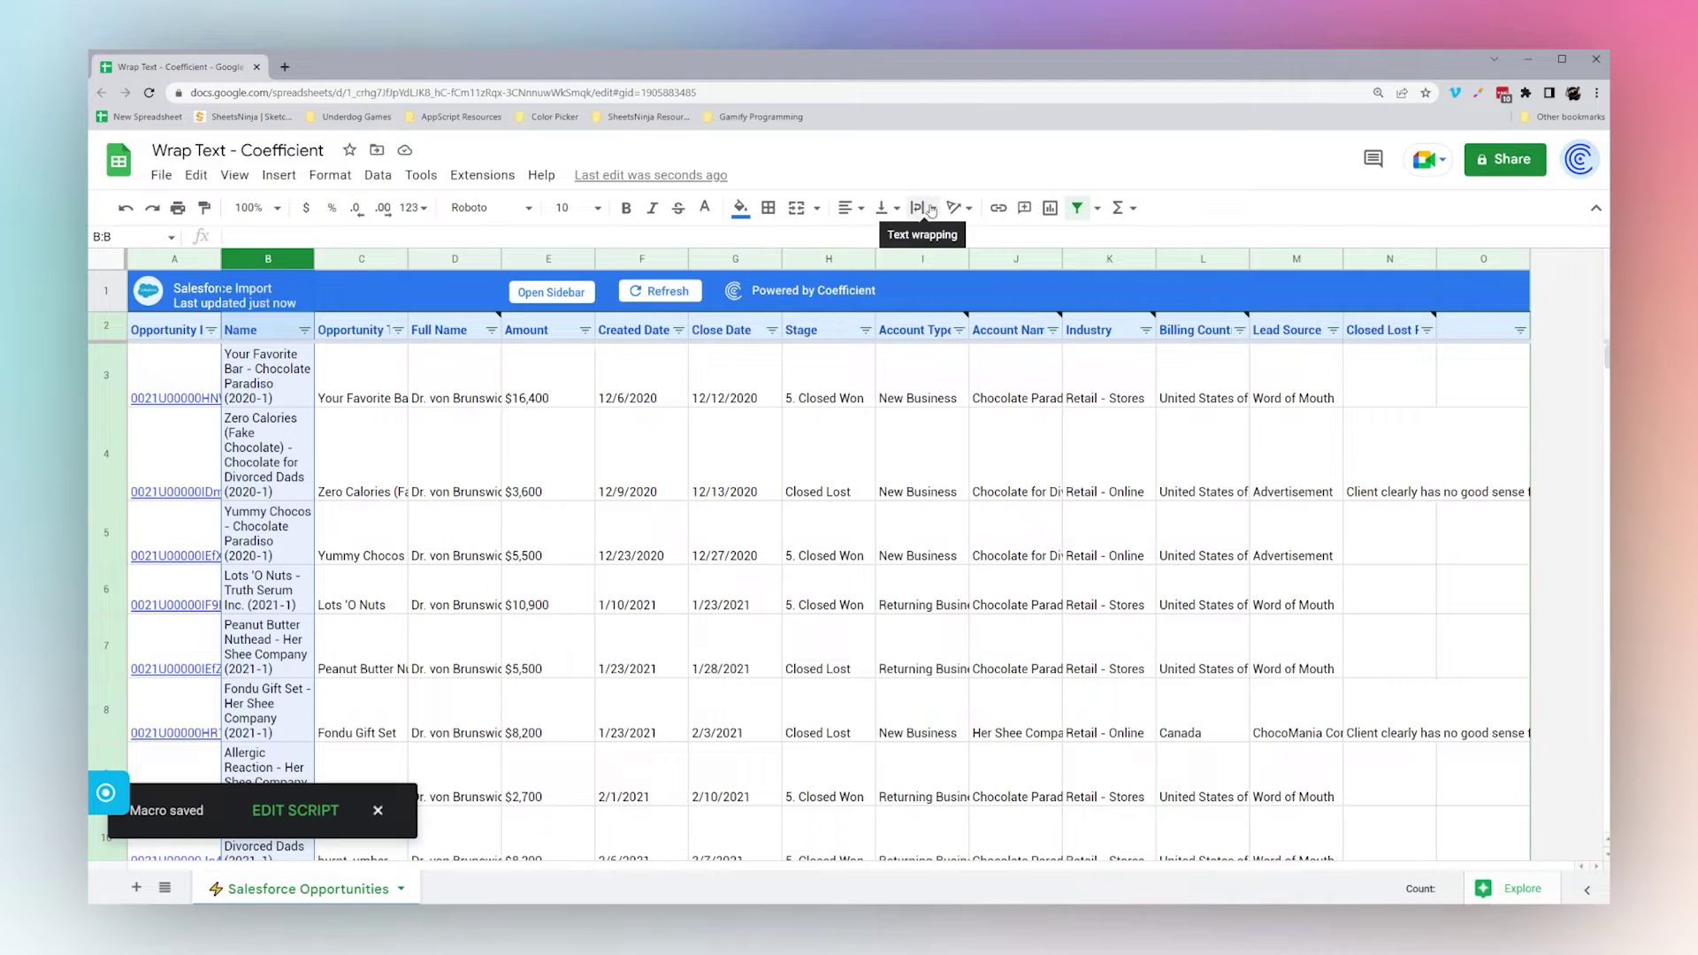
Clip column B, then rewrap it with the Ctrl+Alt+Shift+1 macro shortcut
click(936, 210)
click(927, 247)
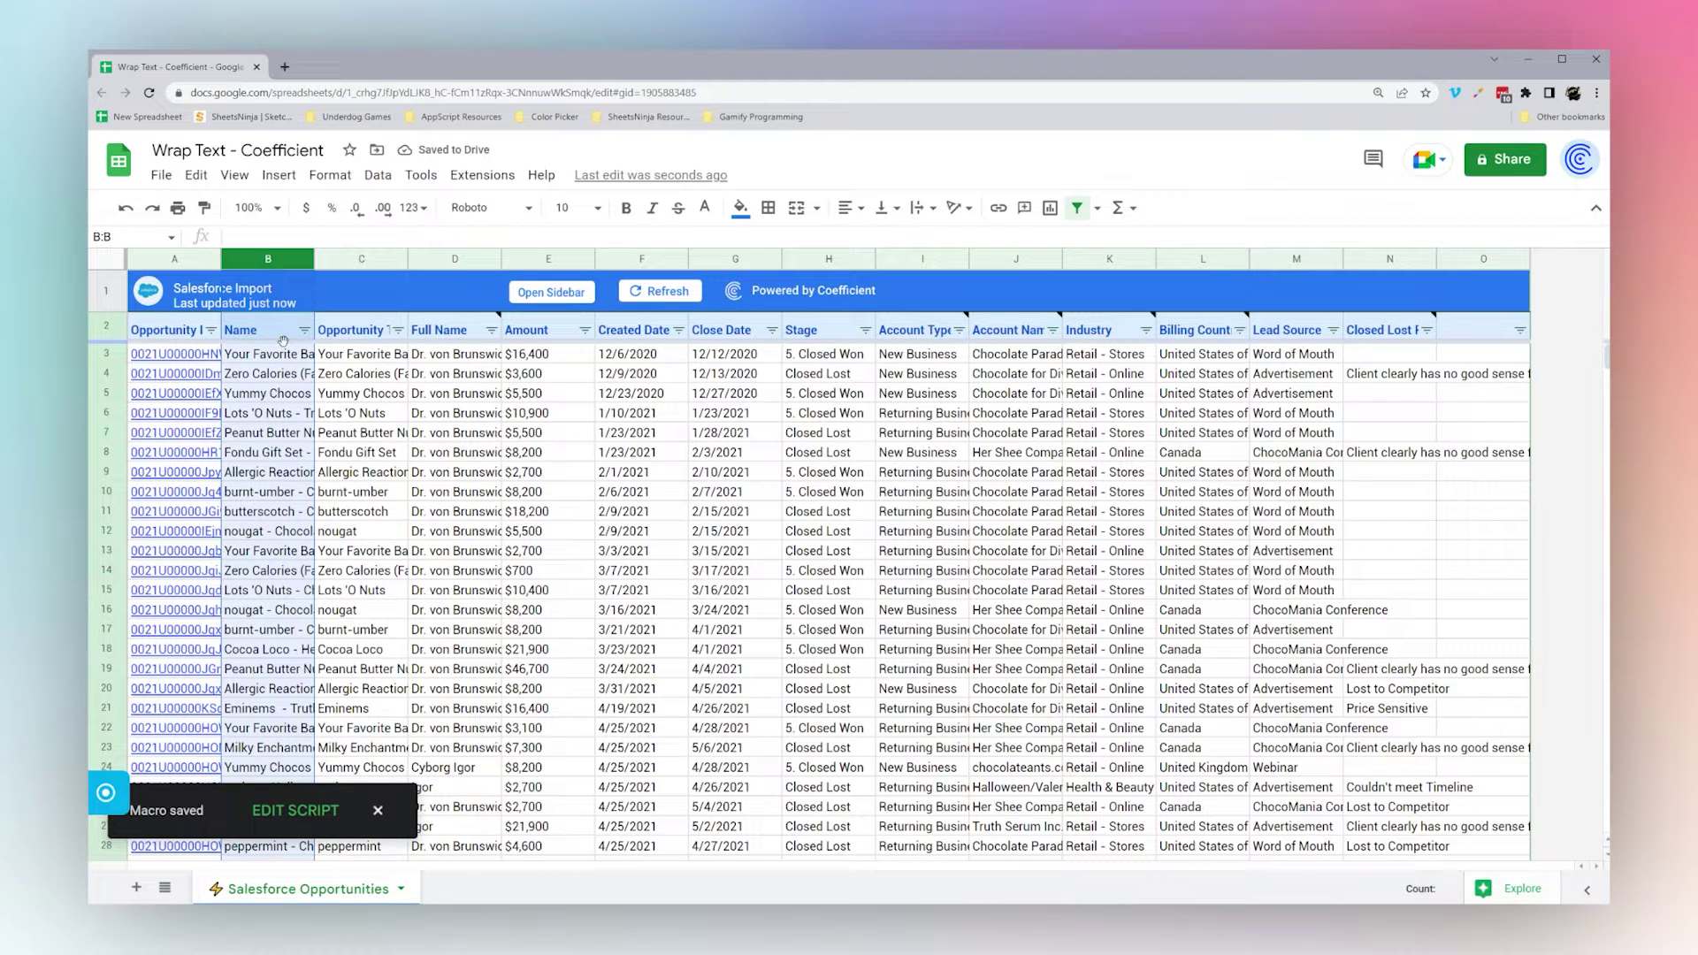
key(ctrl+alt+shift+1)
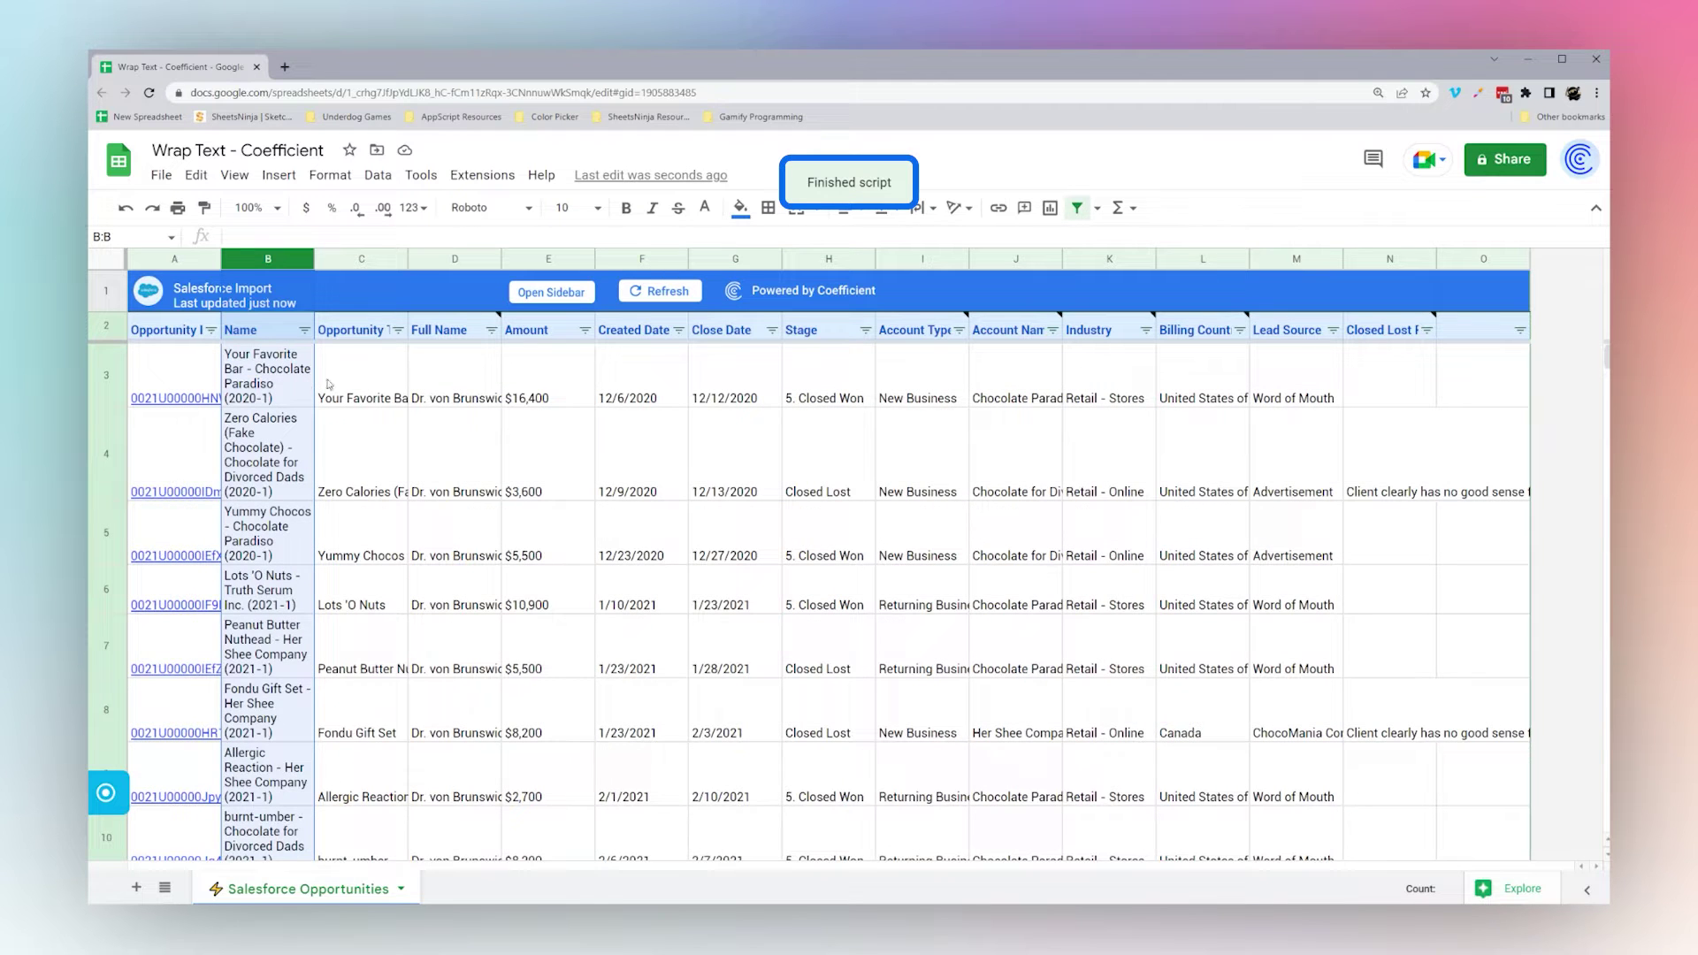
Clip column B again and rewrap it by running Wrap Text from the Macros menu
click(926, 206)
click(921, 238)
click(482, 175)
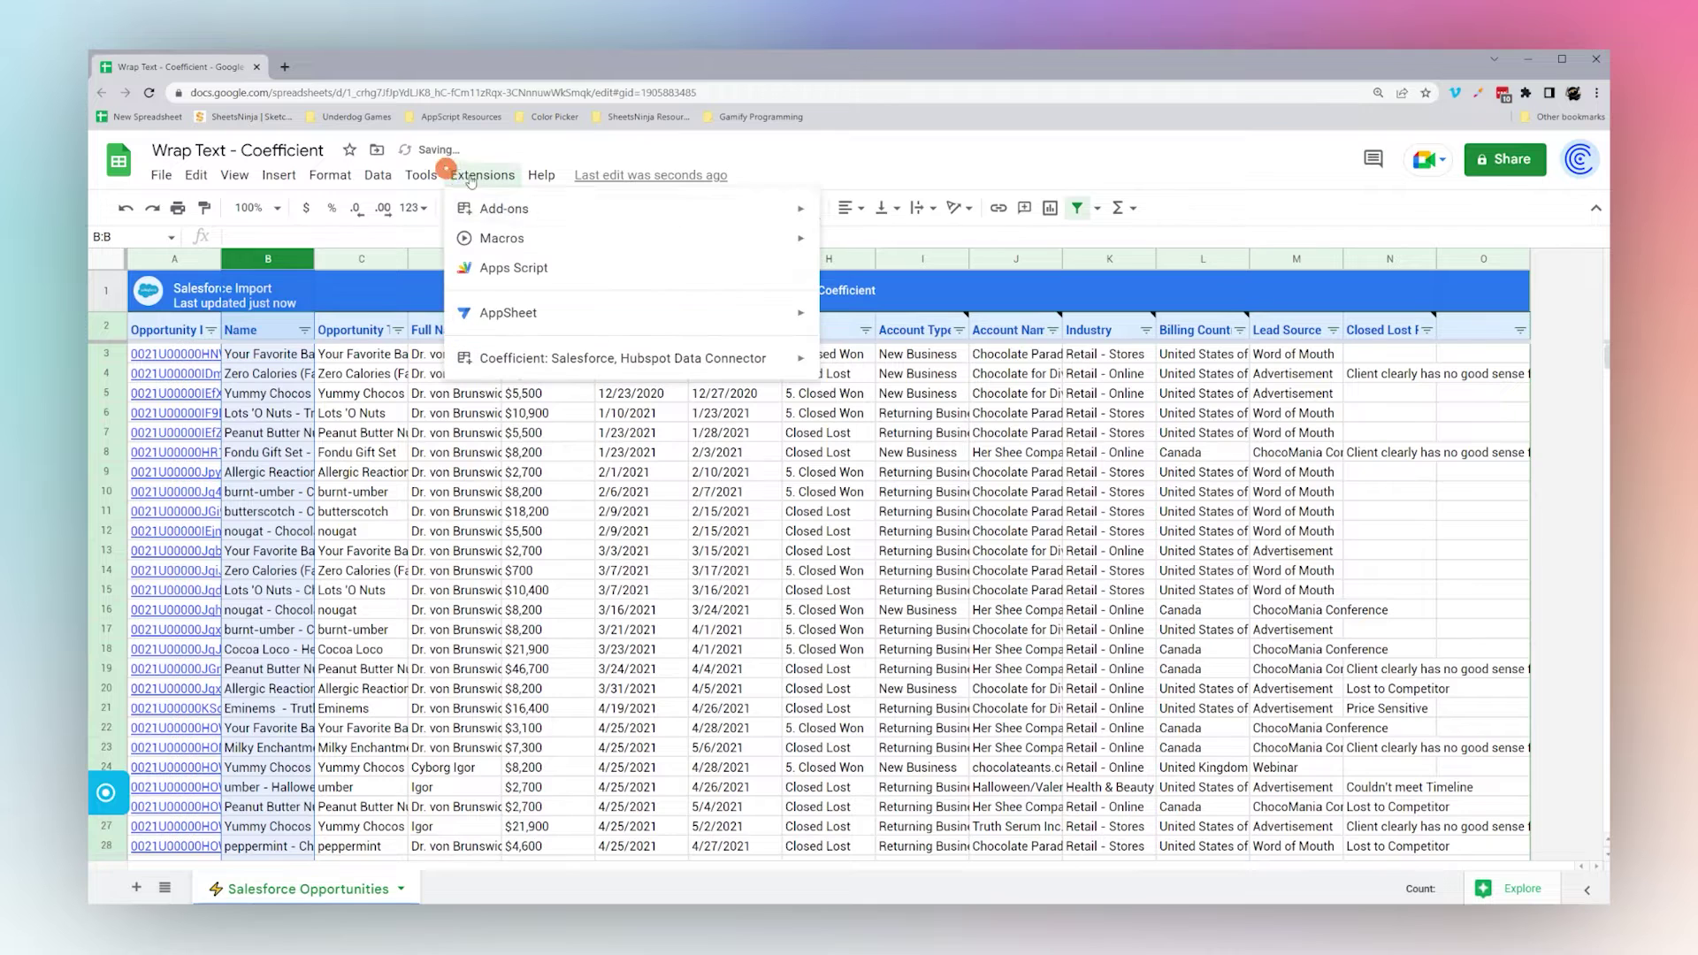
mouse_move(549, 238)
click(856, 366)
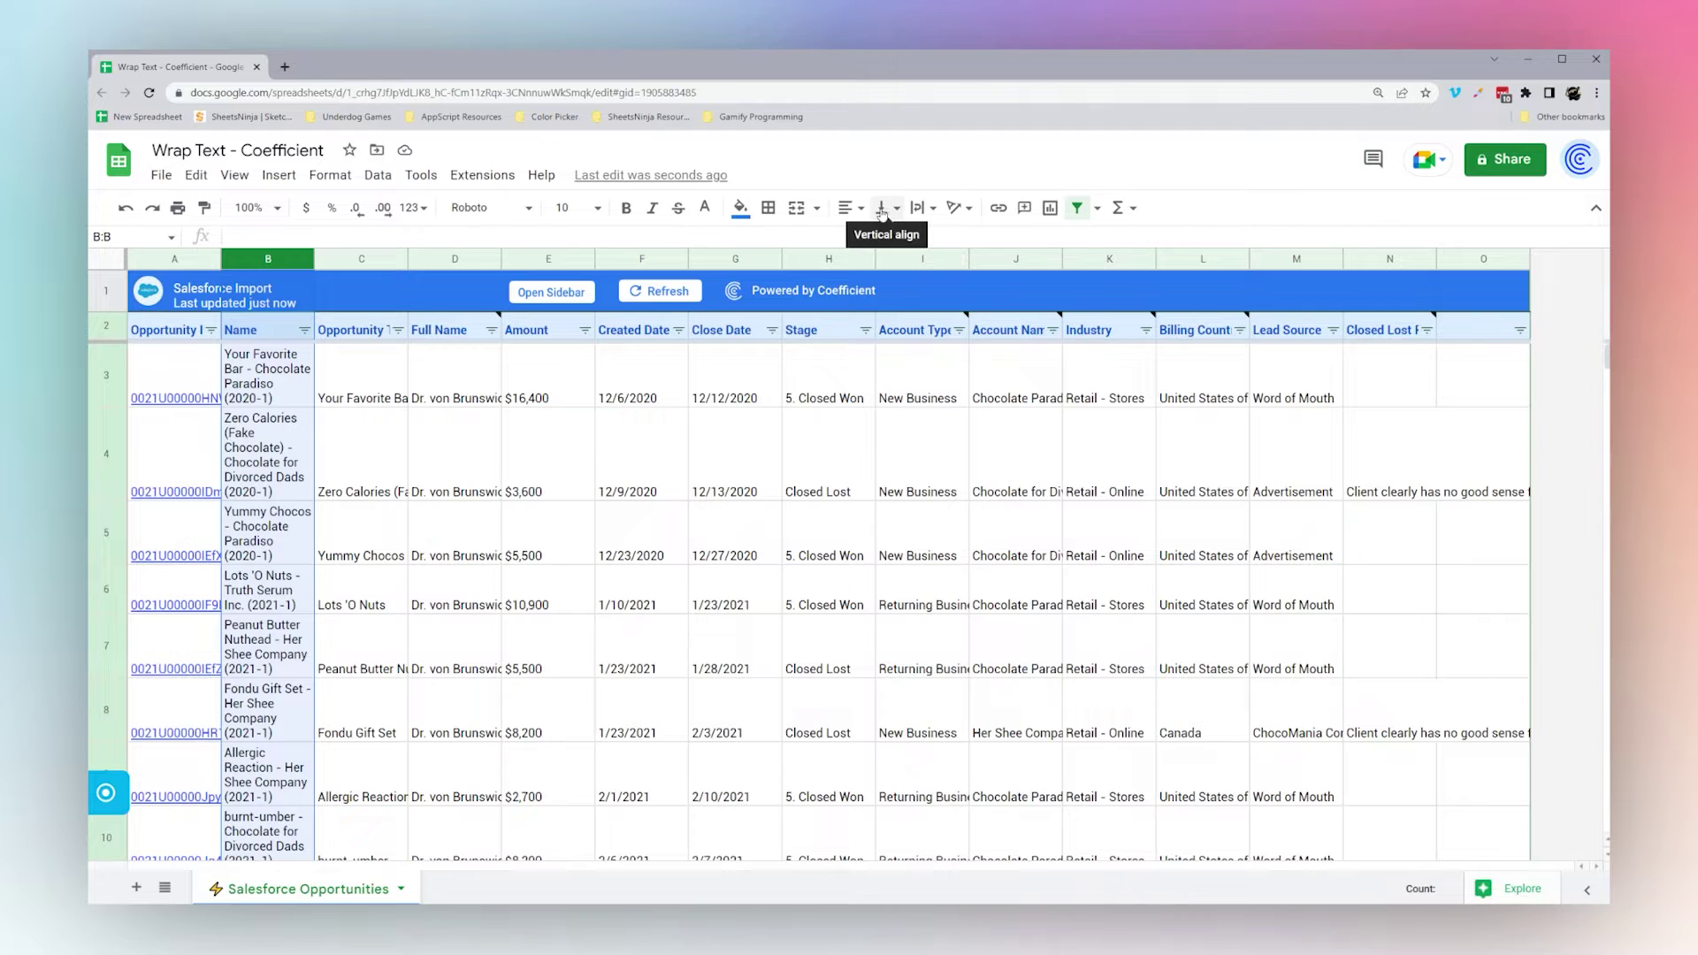
click(482, 175)
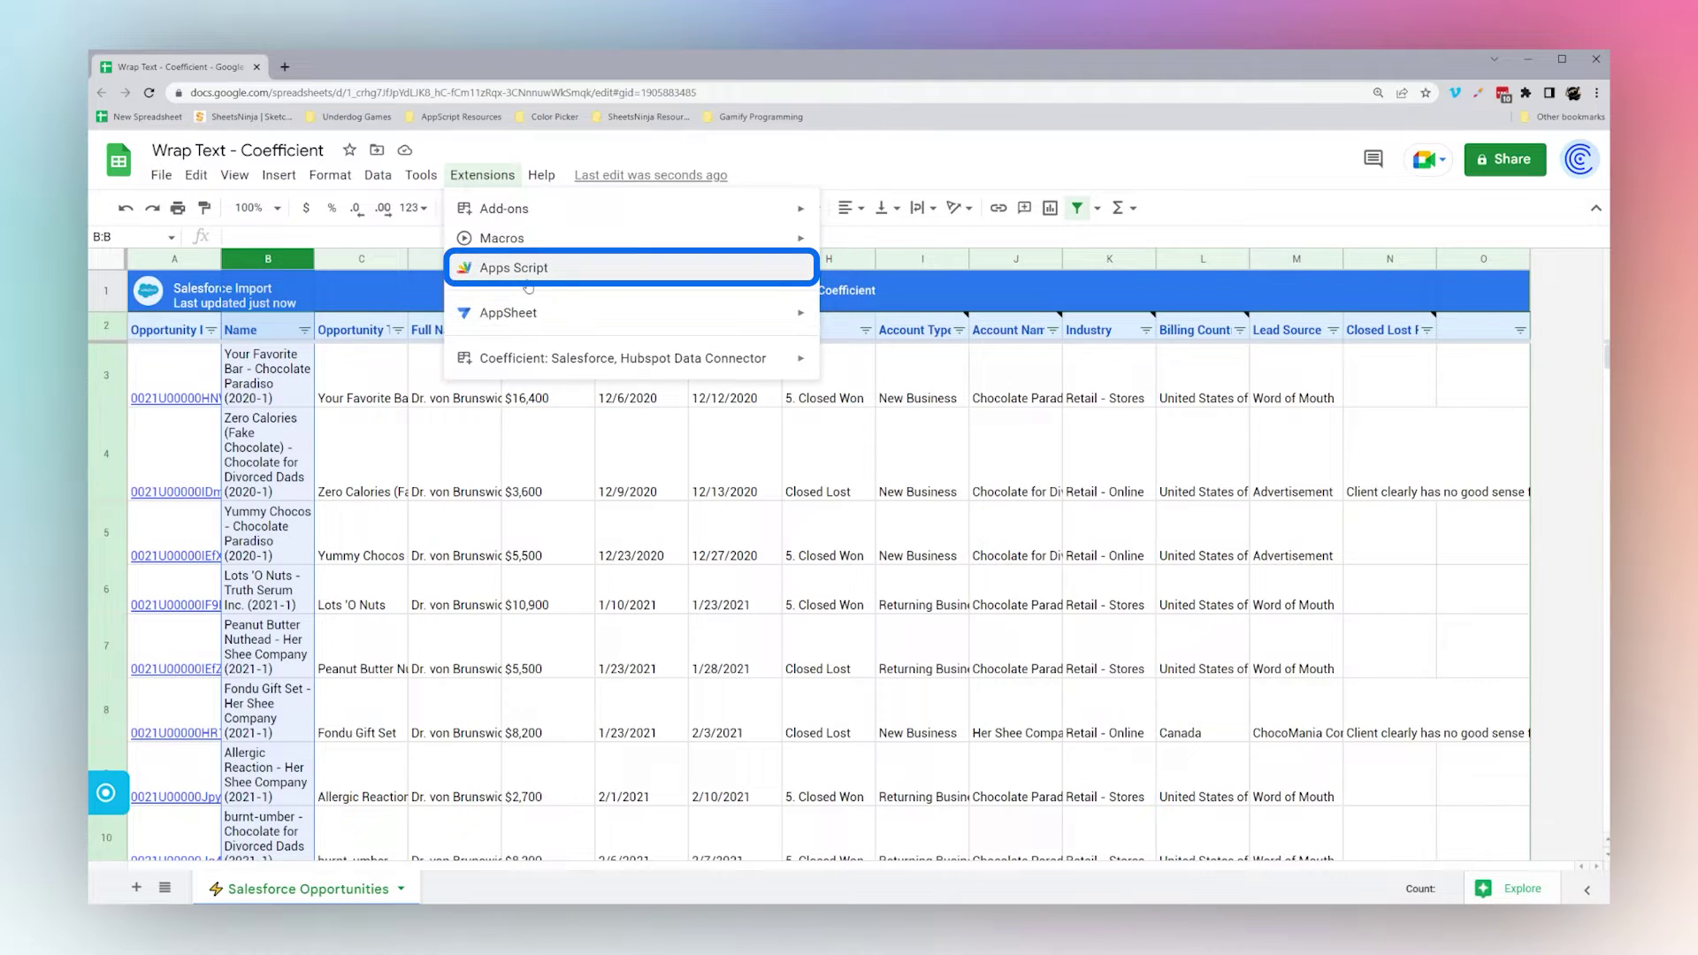
Open the bound Apps Script project and review macros.gs and Code.gs's simpleWrap function
click(528, 269)
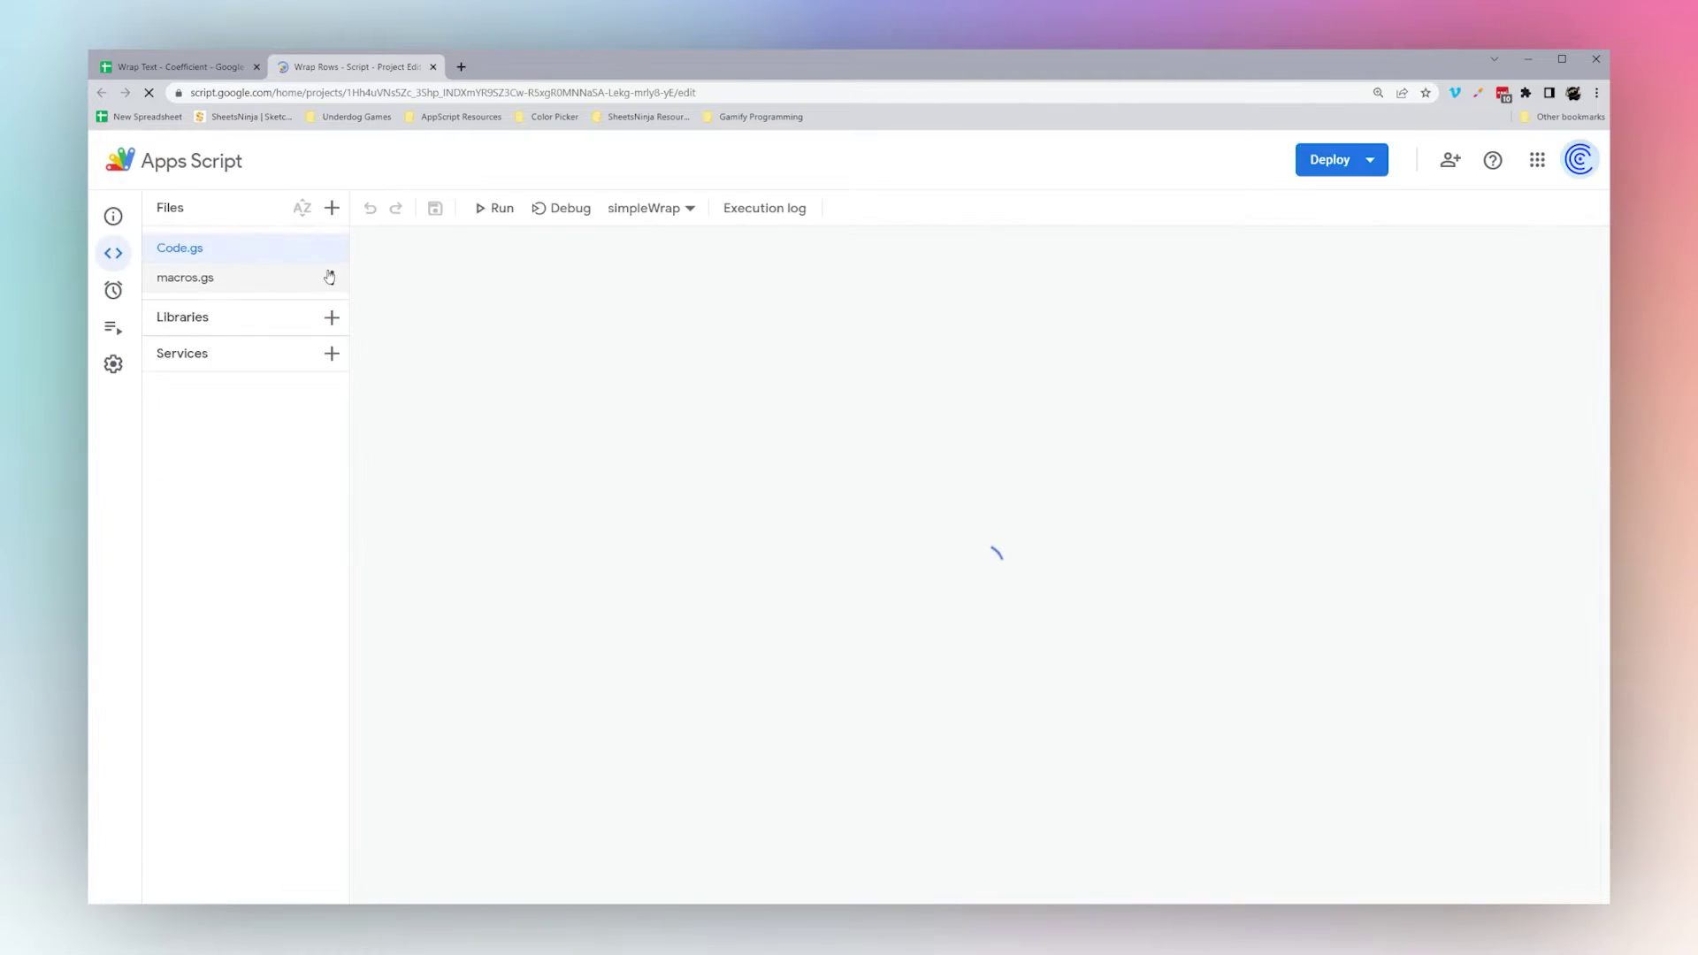
click(205, 278)
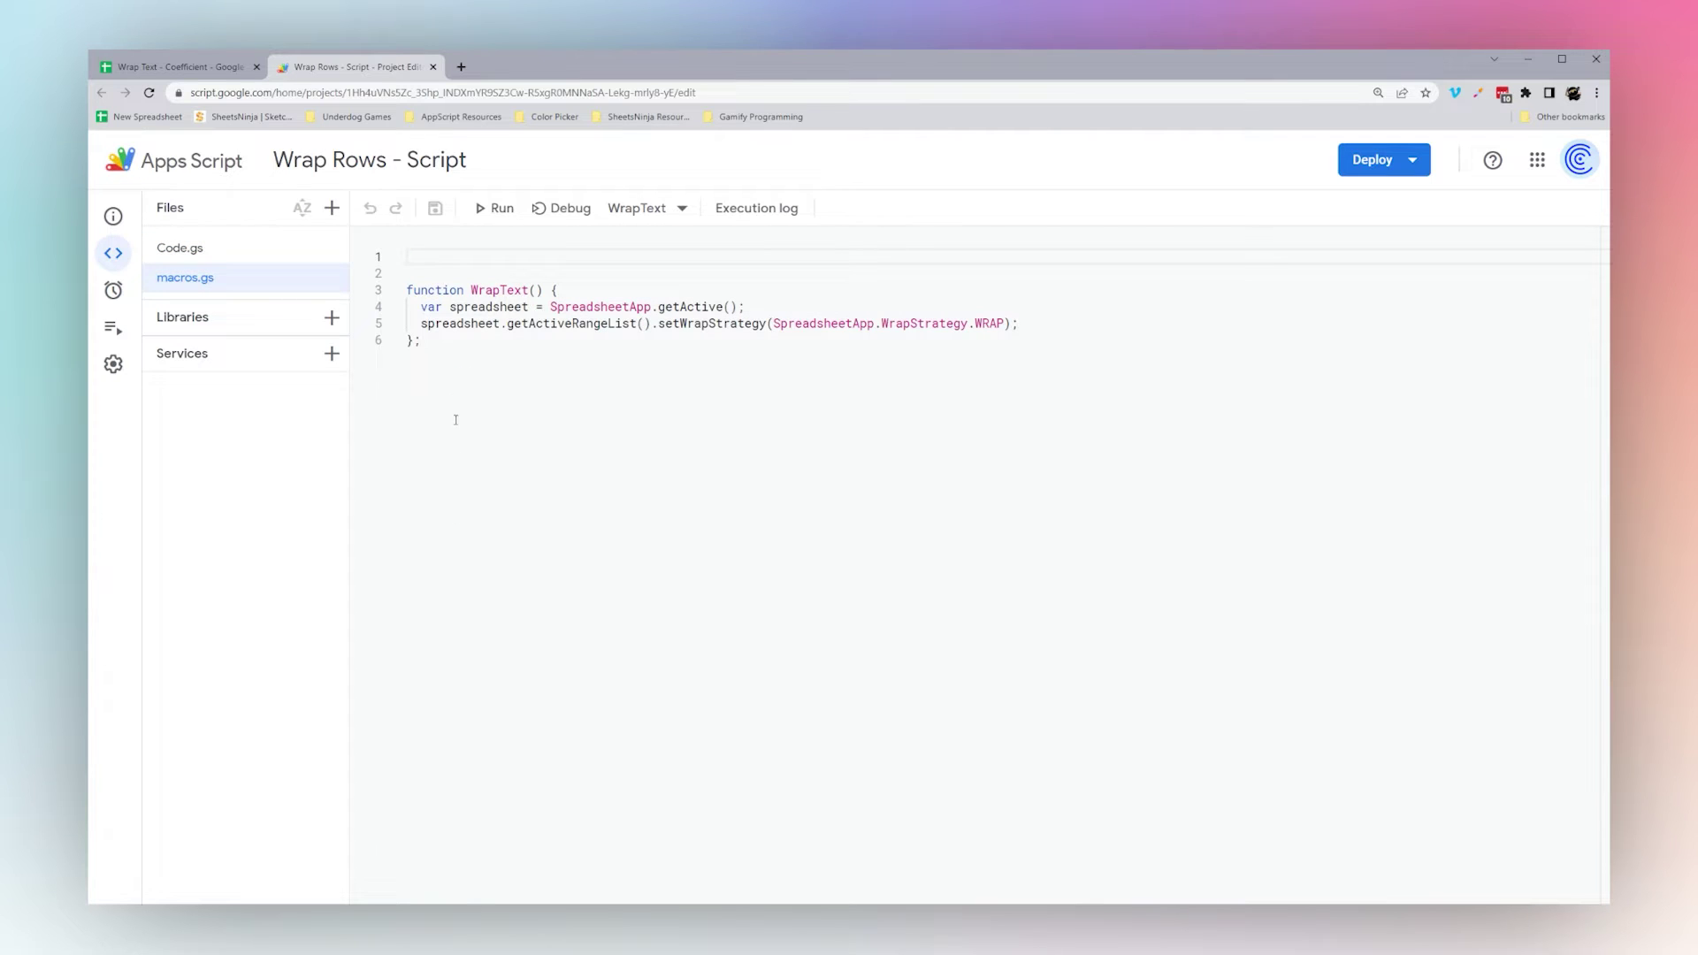
click(184, 252)
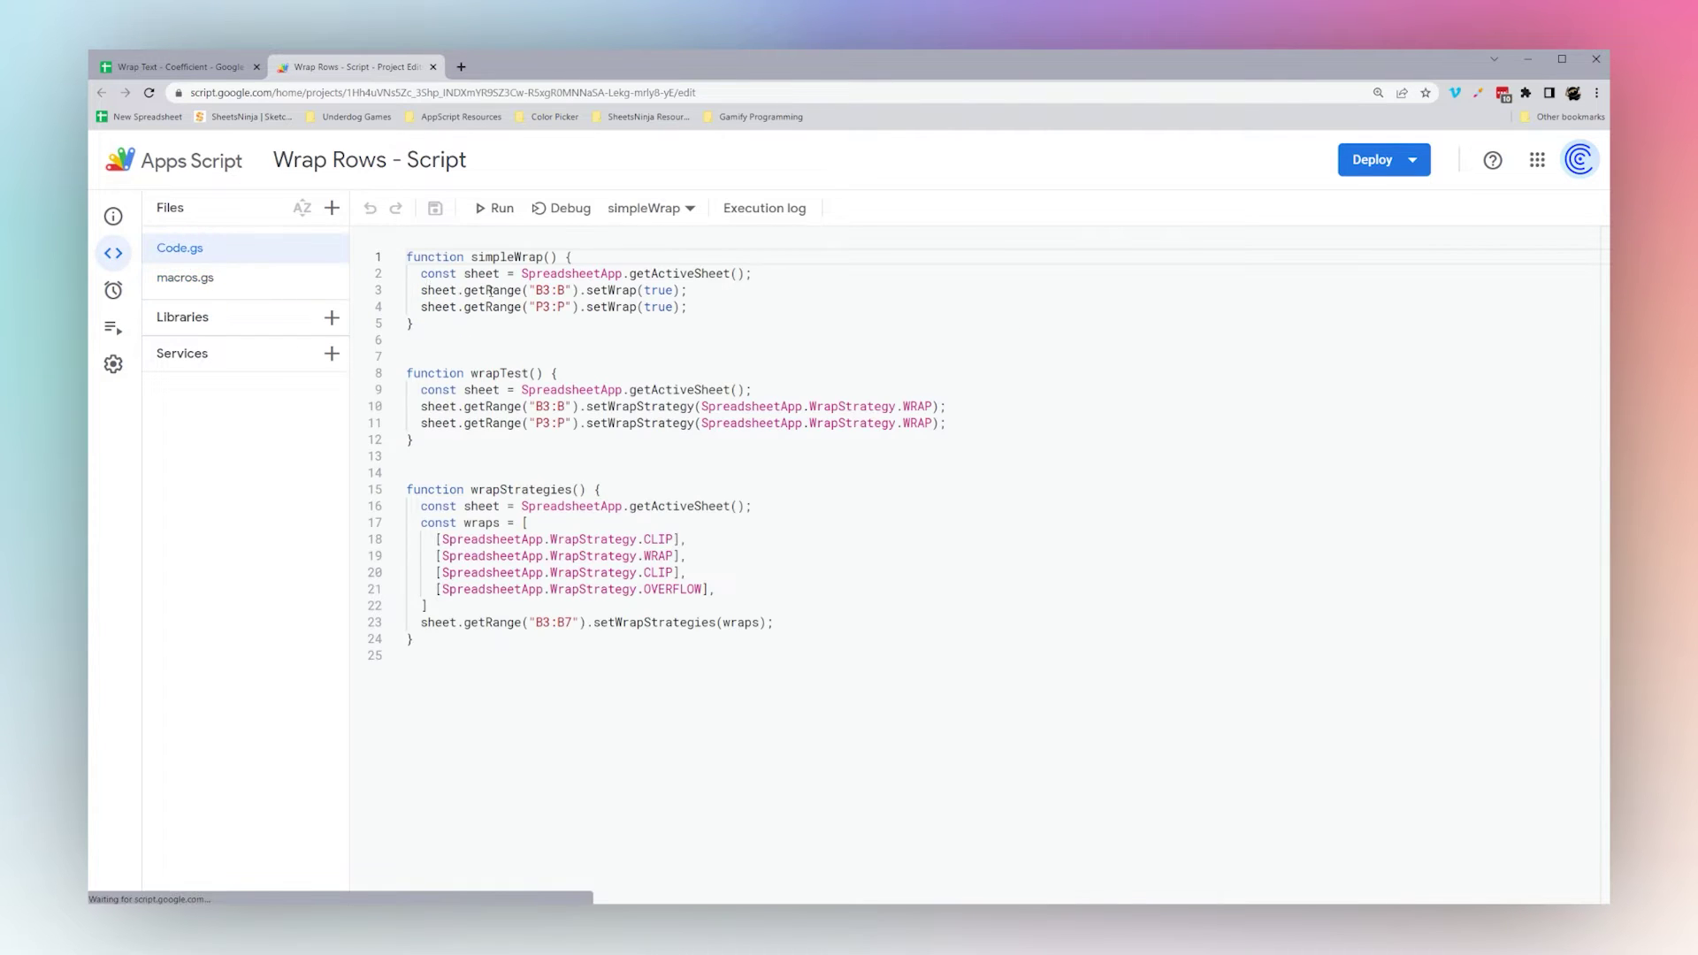
shift+click(436, 345)
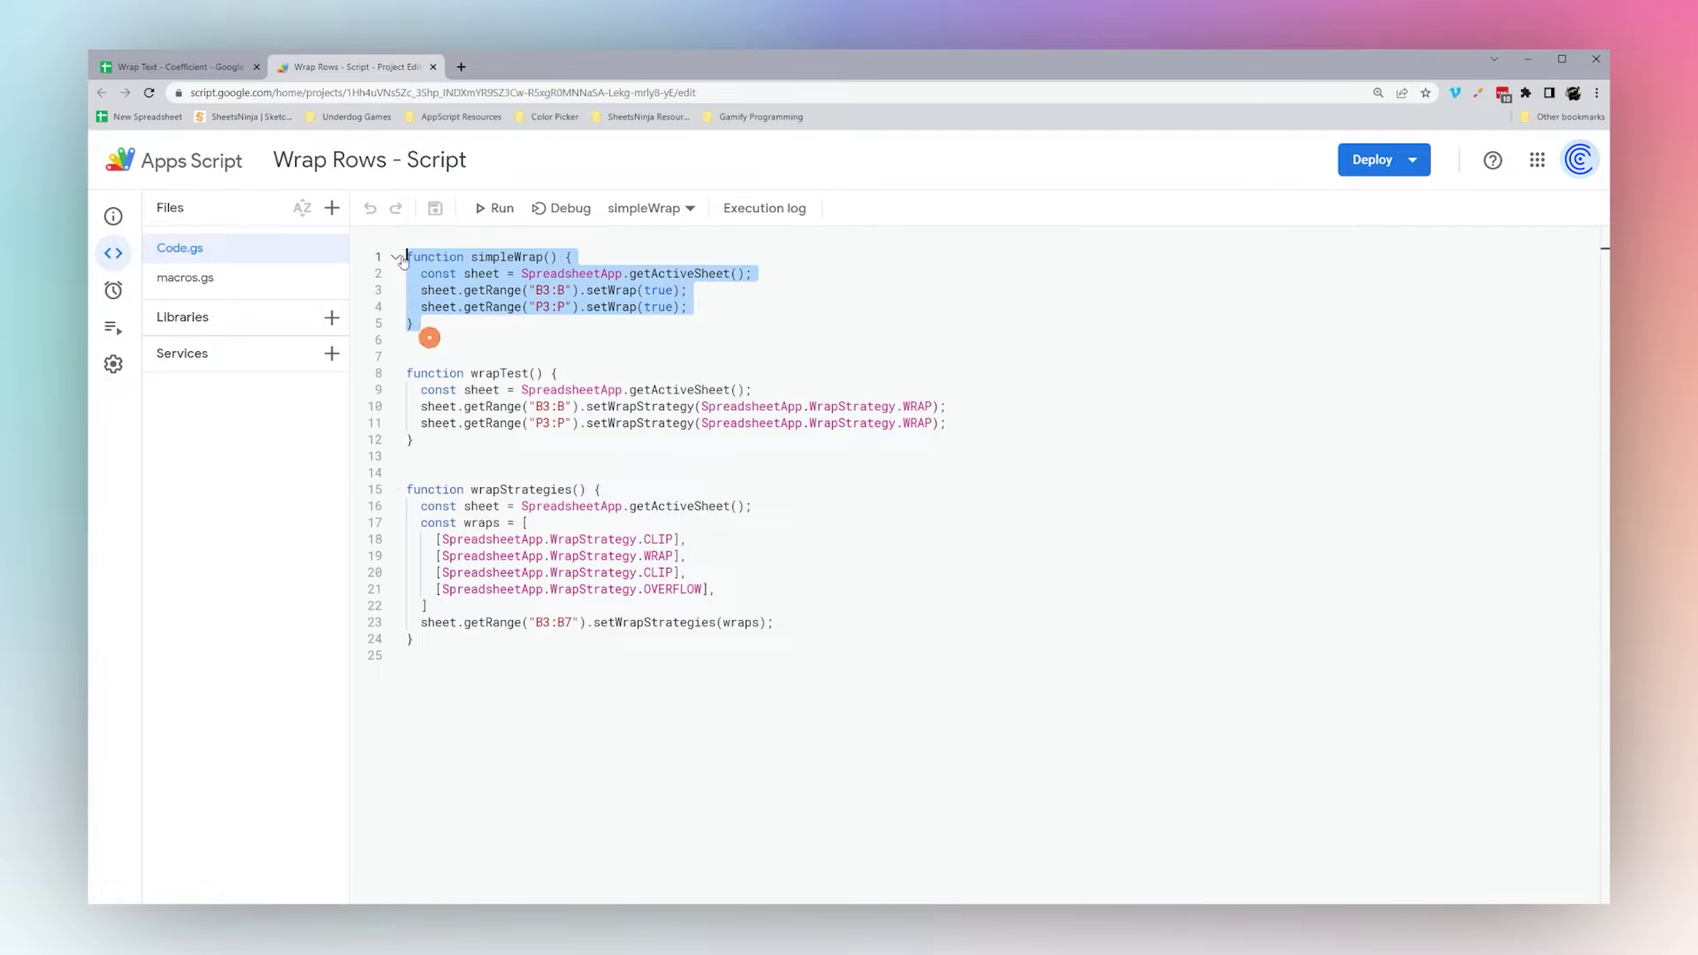
click(597, 345)
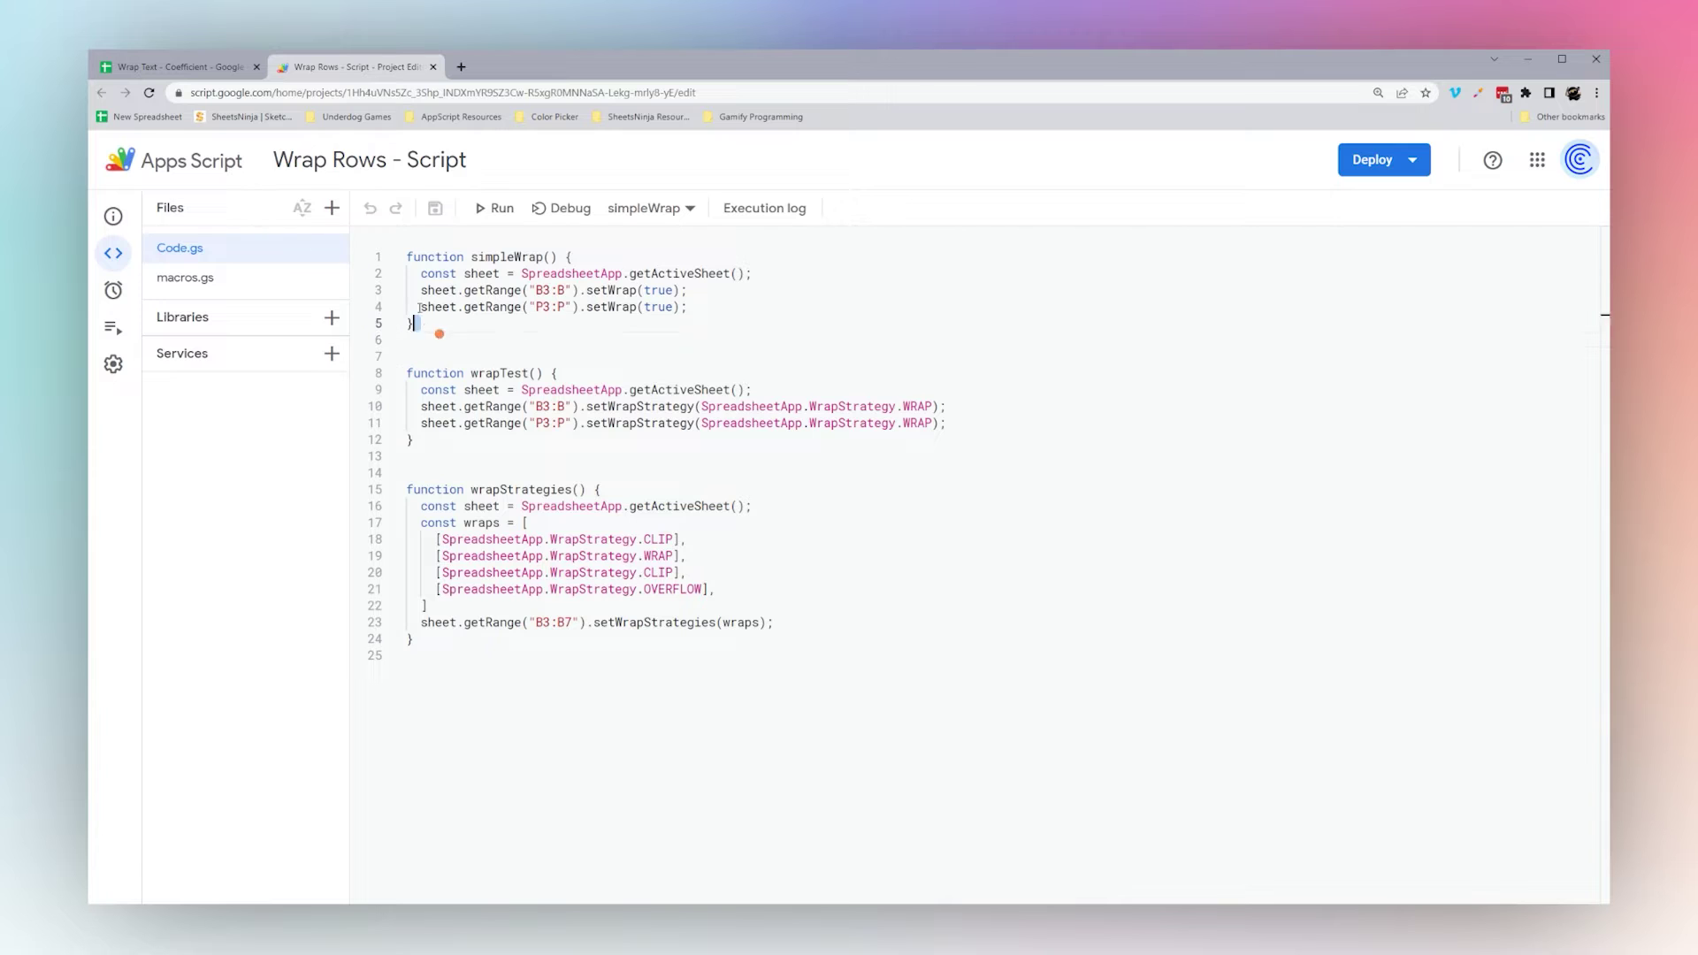
drag(419, 308, 388, 259)
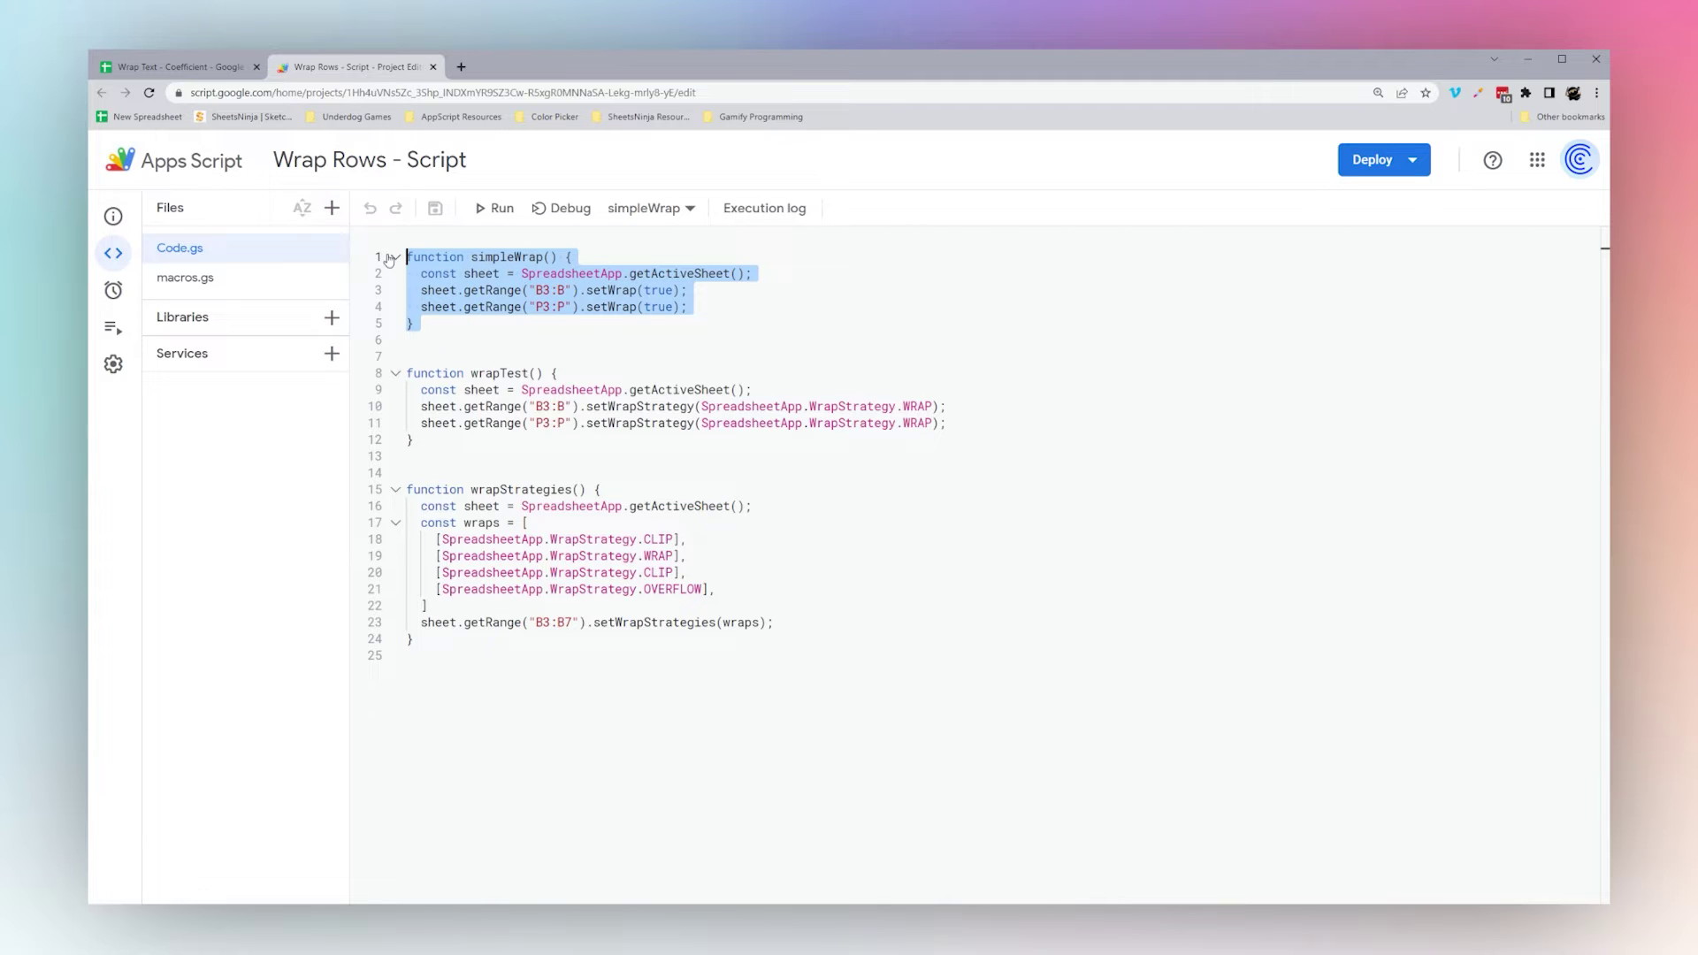
click(180, 68)
Set column B to Overflow, then highlight line 3's getRange and setWrap call in the script
click(925, 207)
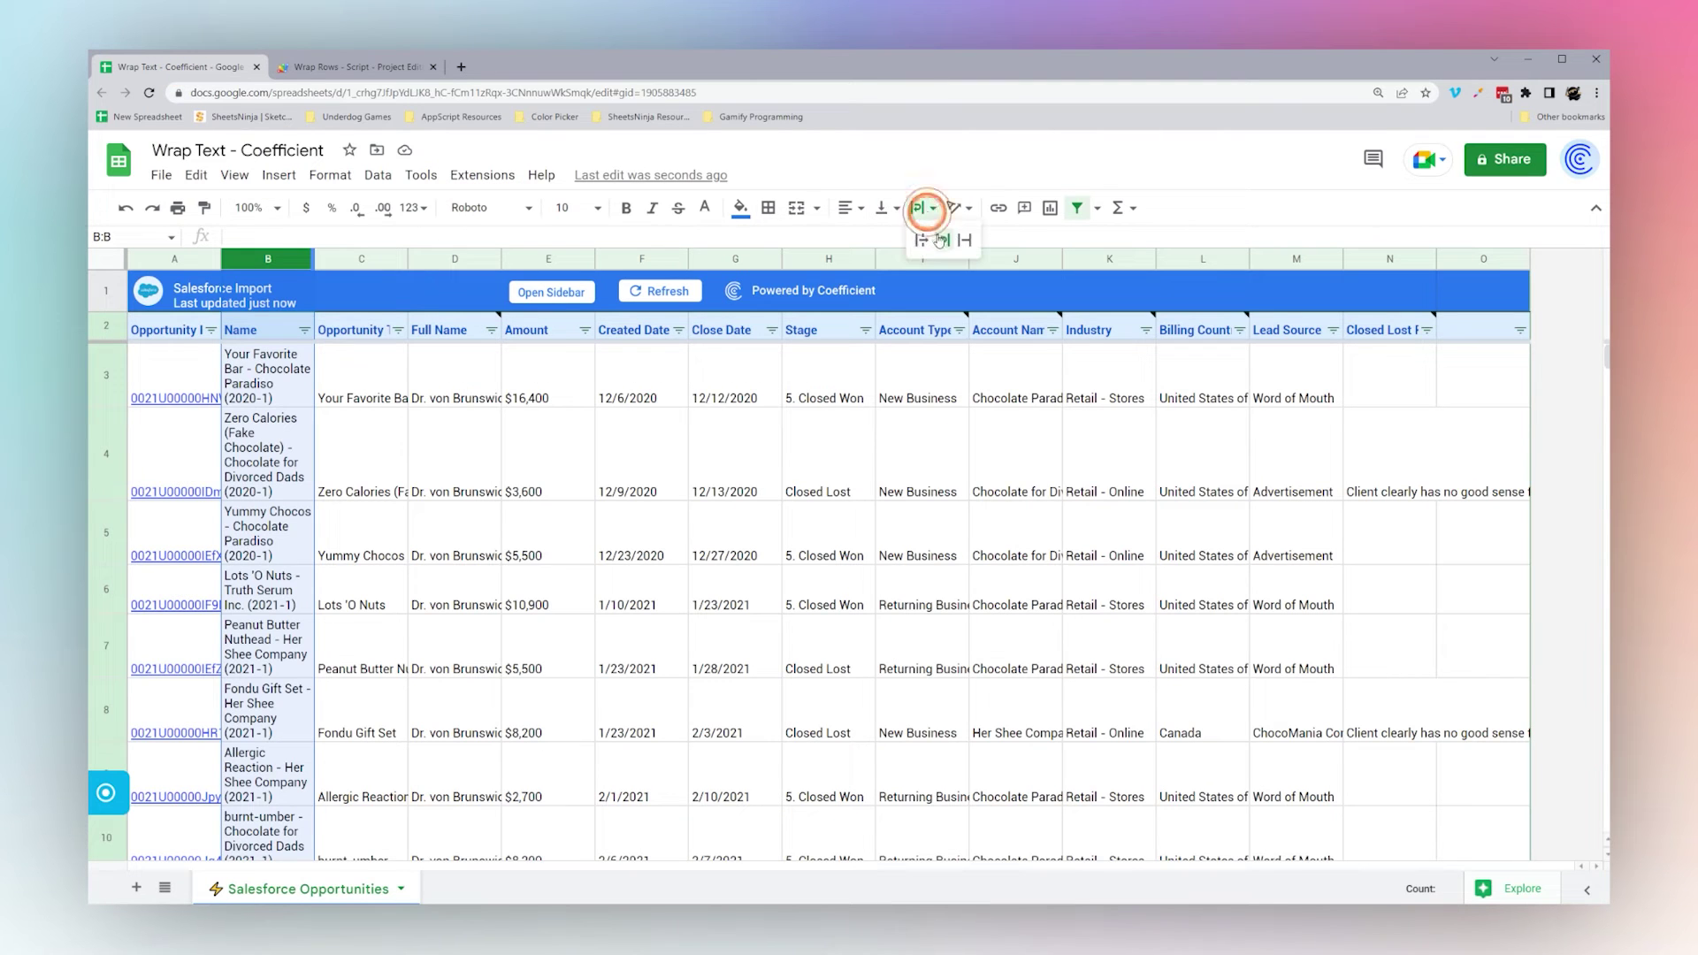
click(922, 239)
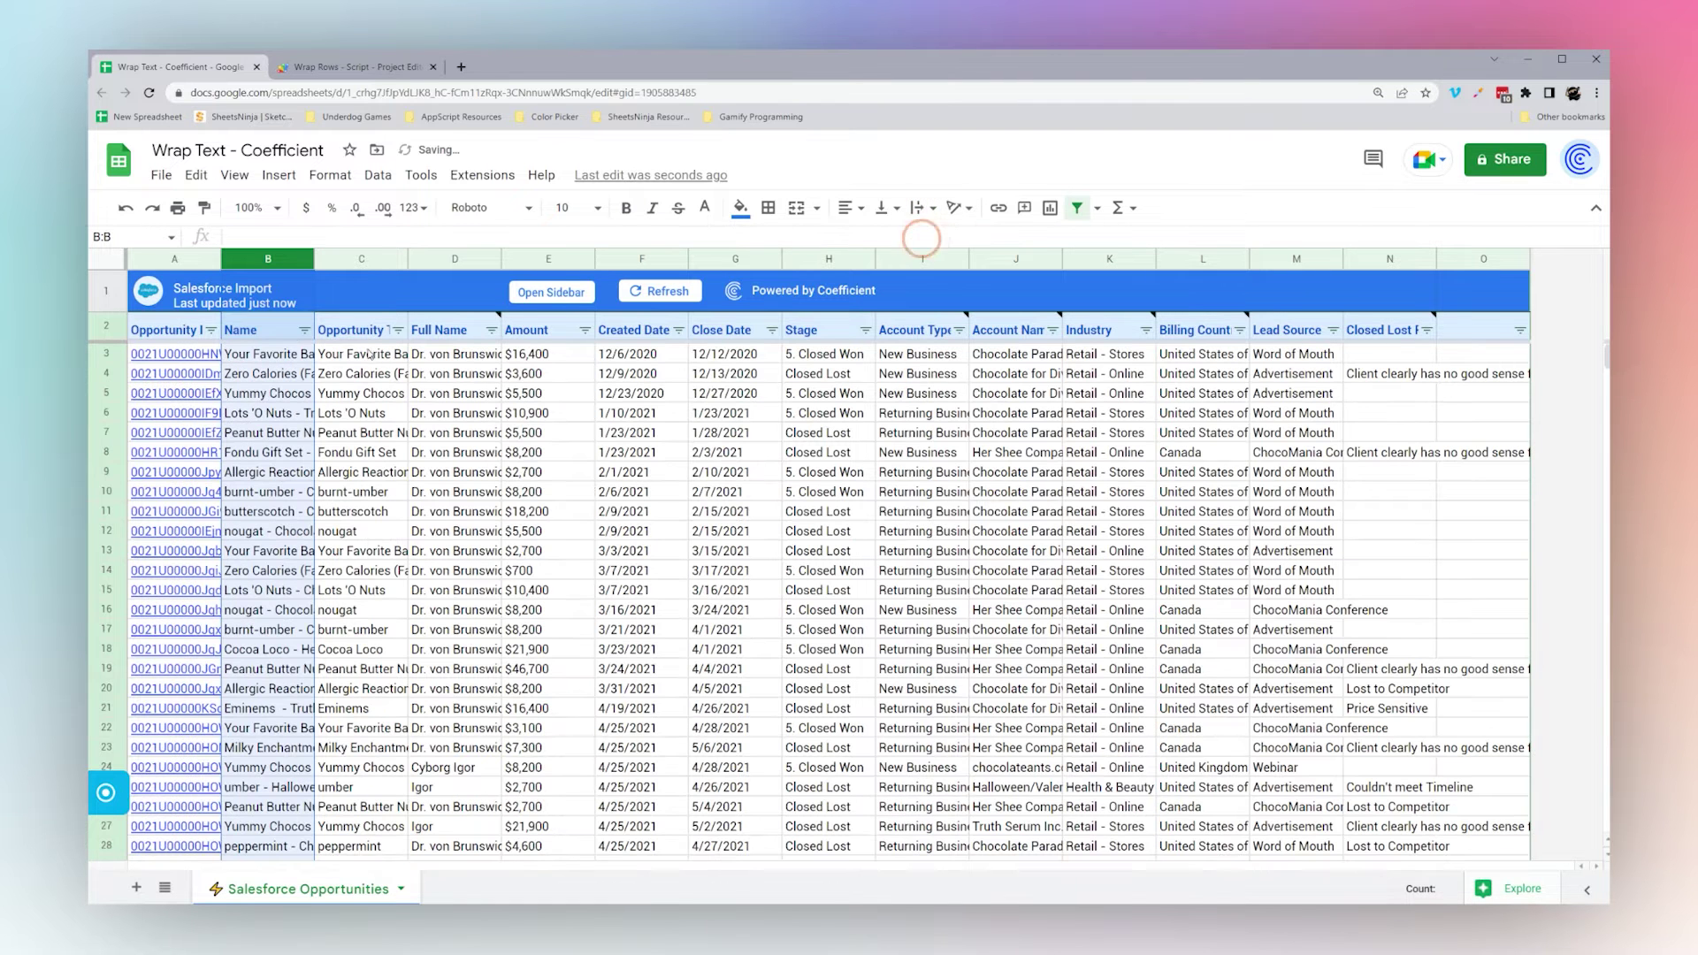
click(328, 68)
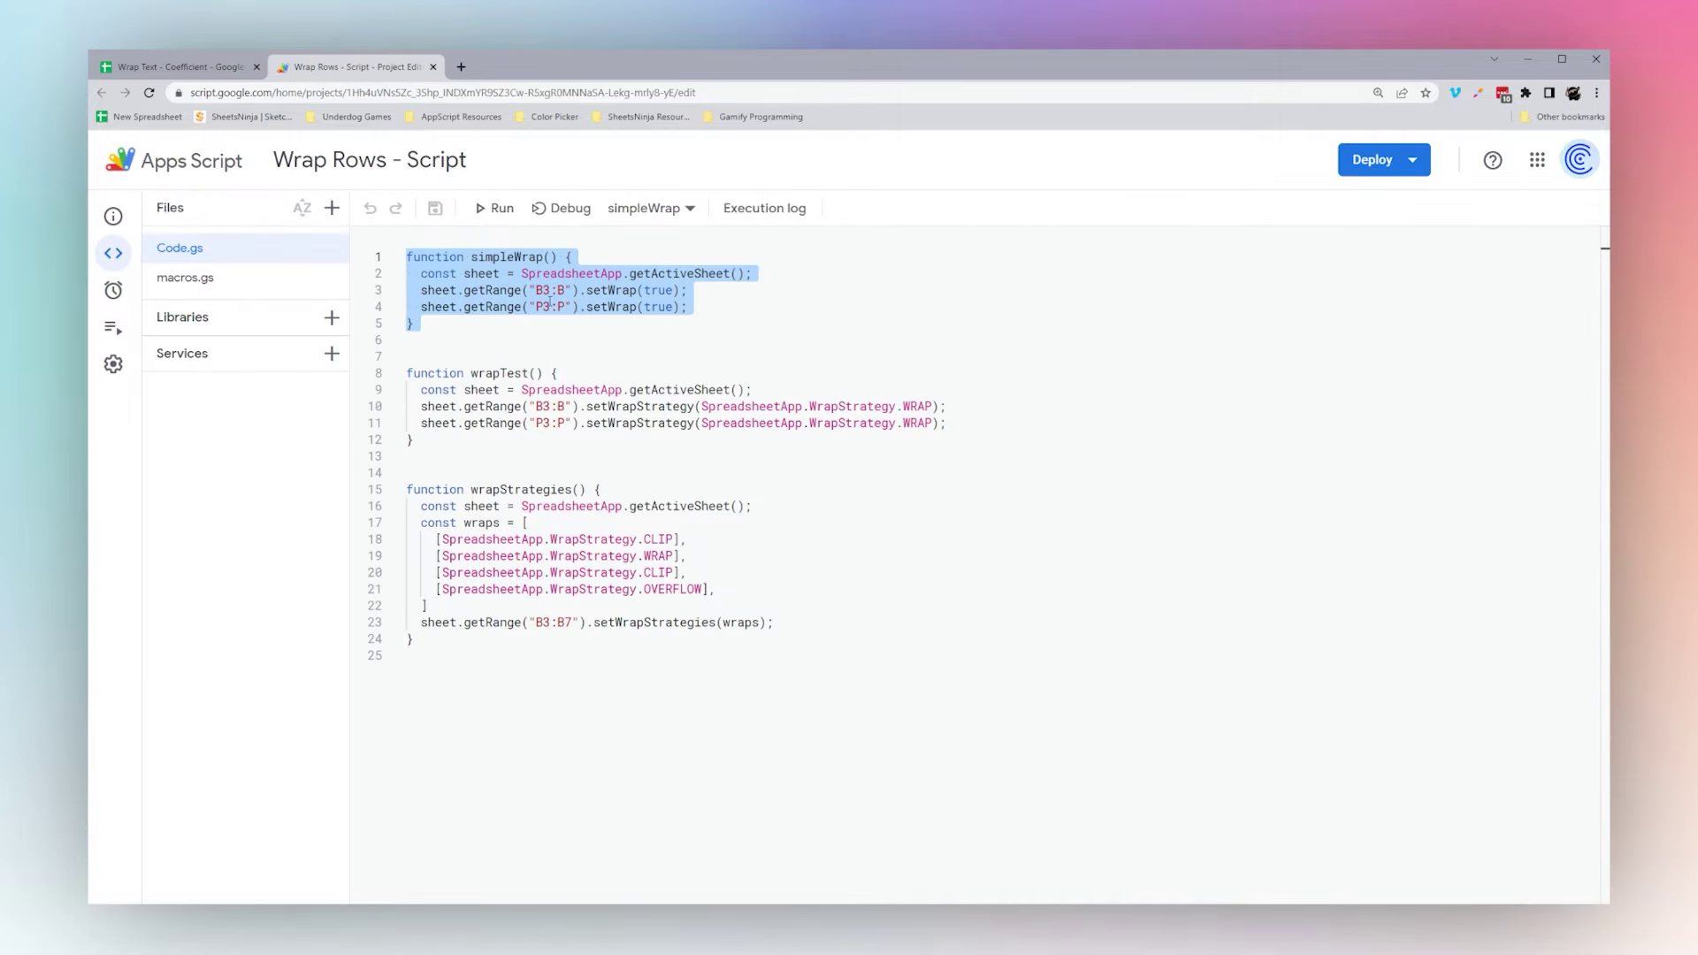
click(543, 291)
drag(466, 290, 643, 290)
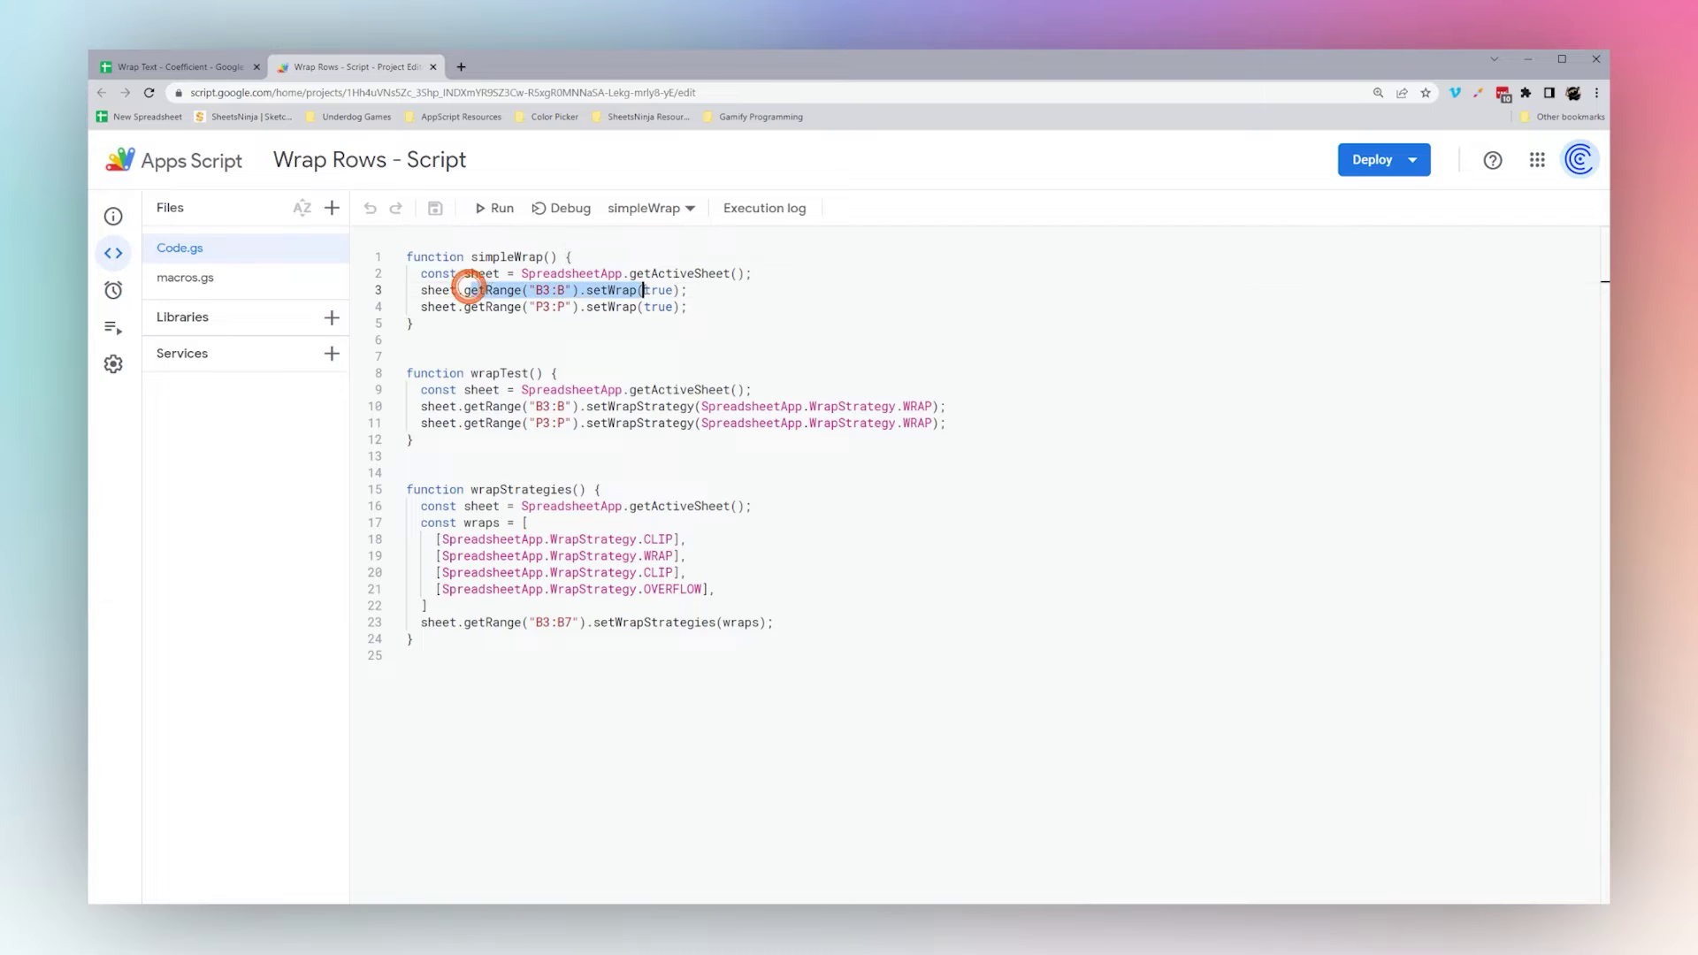
Check the spreadsheet, then highlight the P3:P range on line 4
click(190, 70)
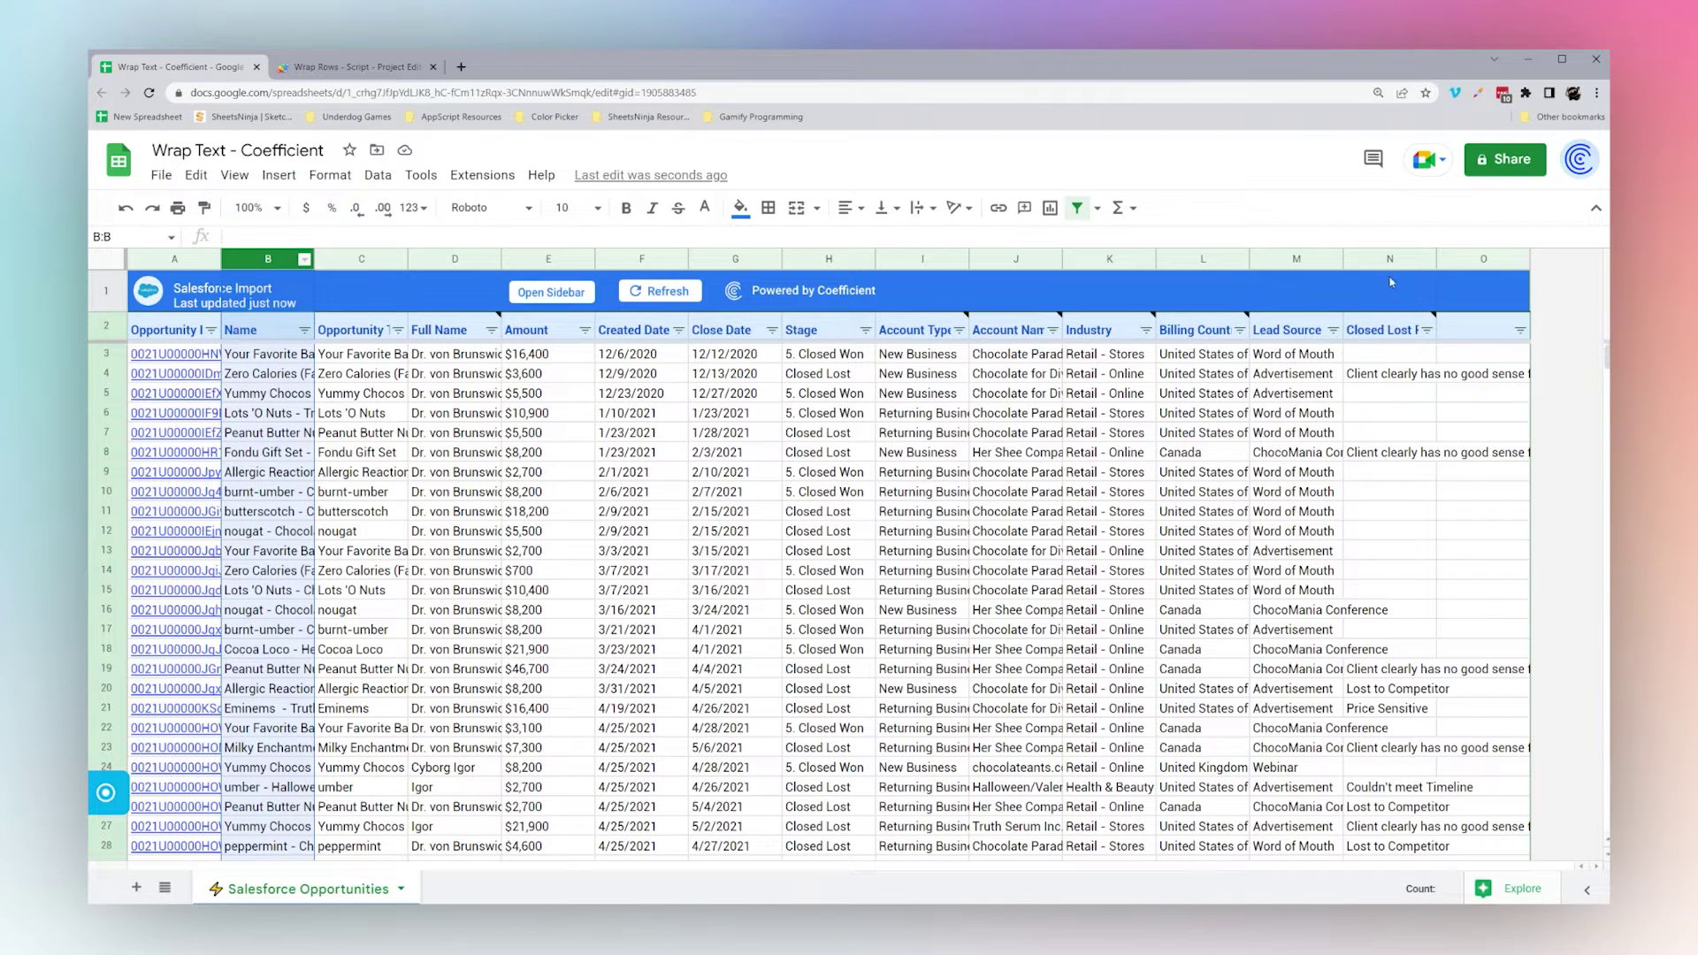
click(360, 67)
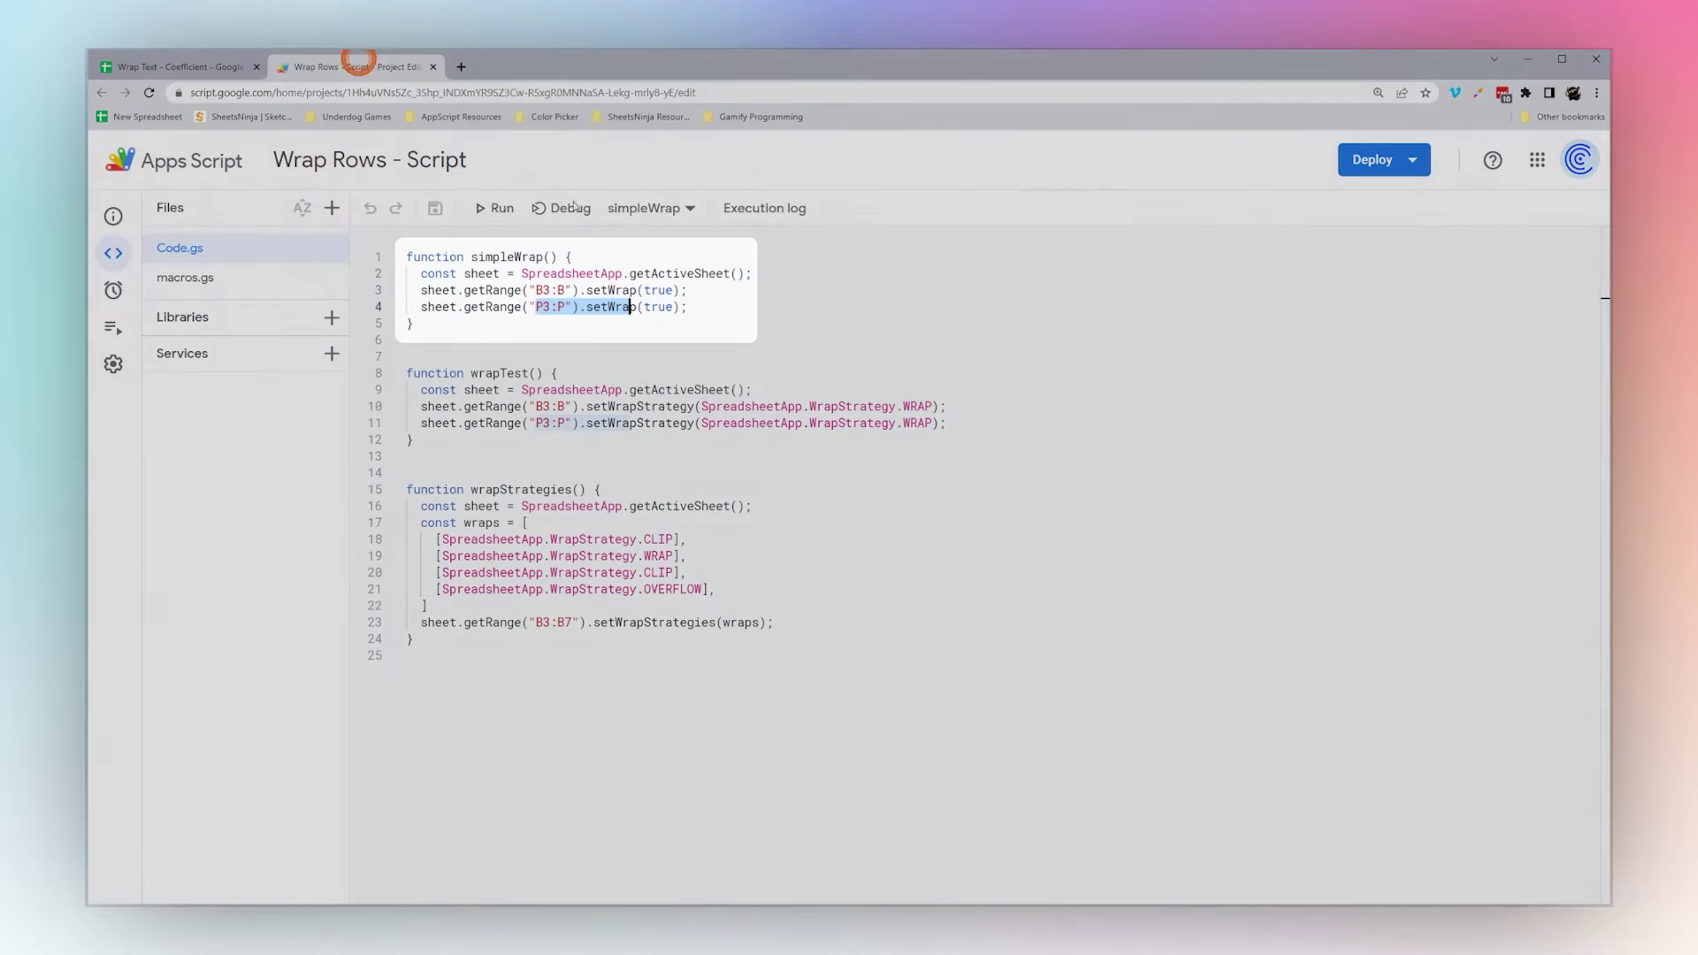
drag(416, 324, 539, 312)
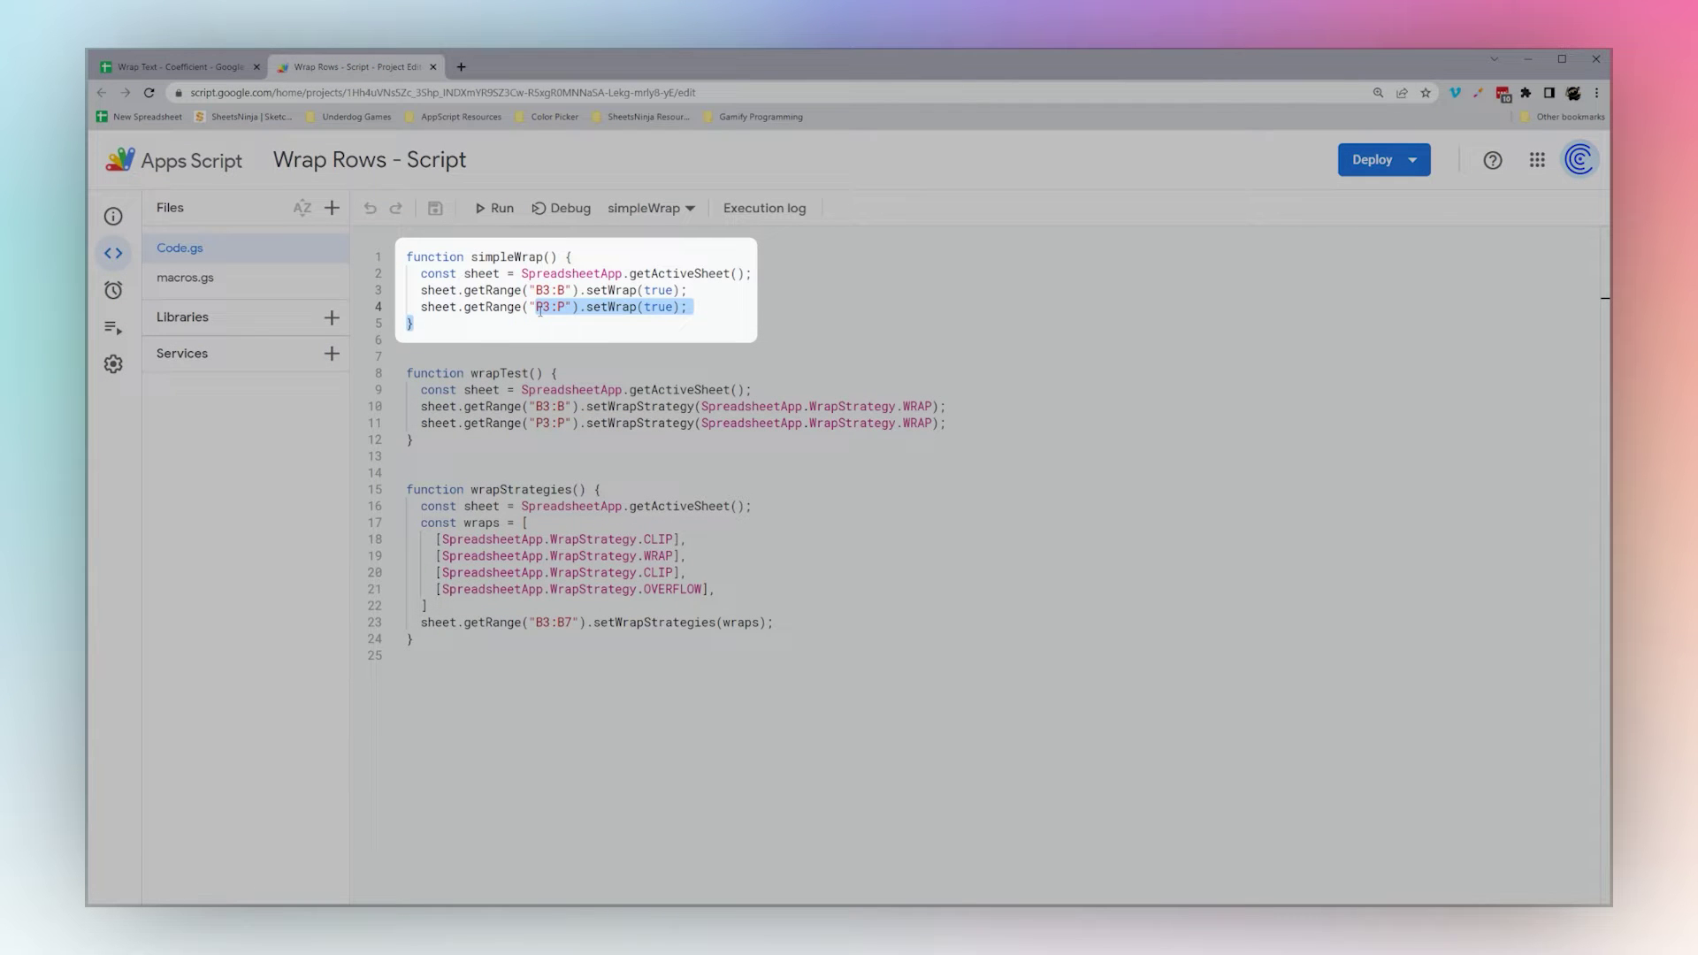
Change line 4's range from P3:P to N3:N and save the script
double_click(539, 309)
text(N3)
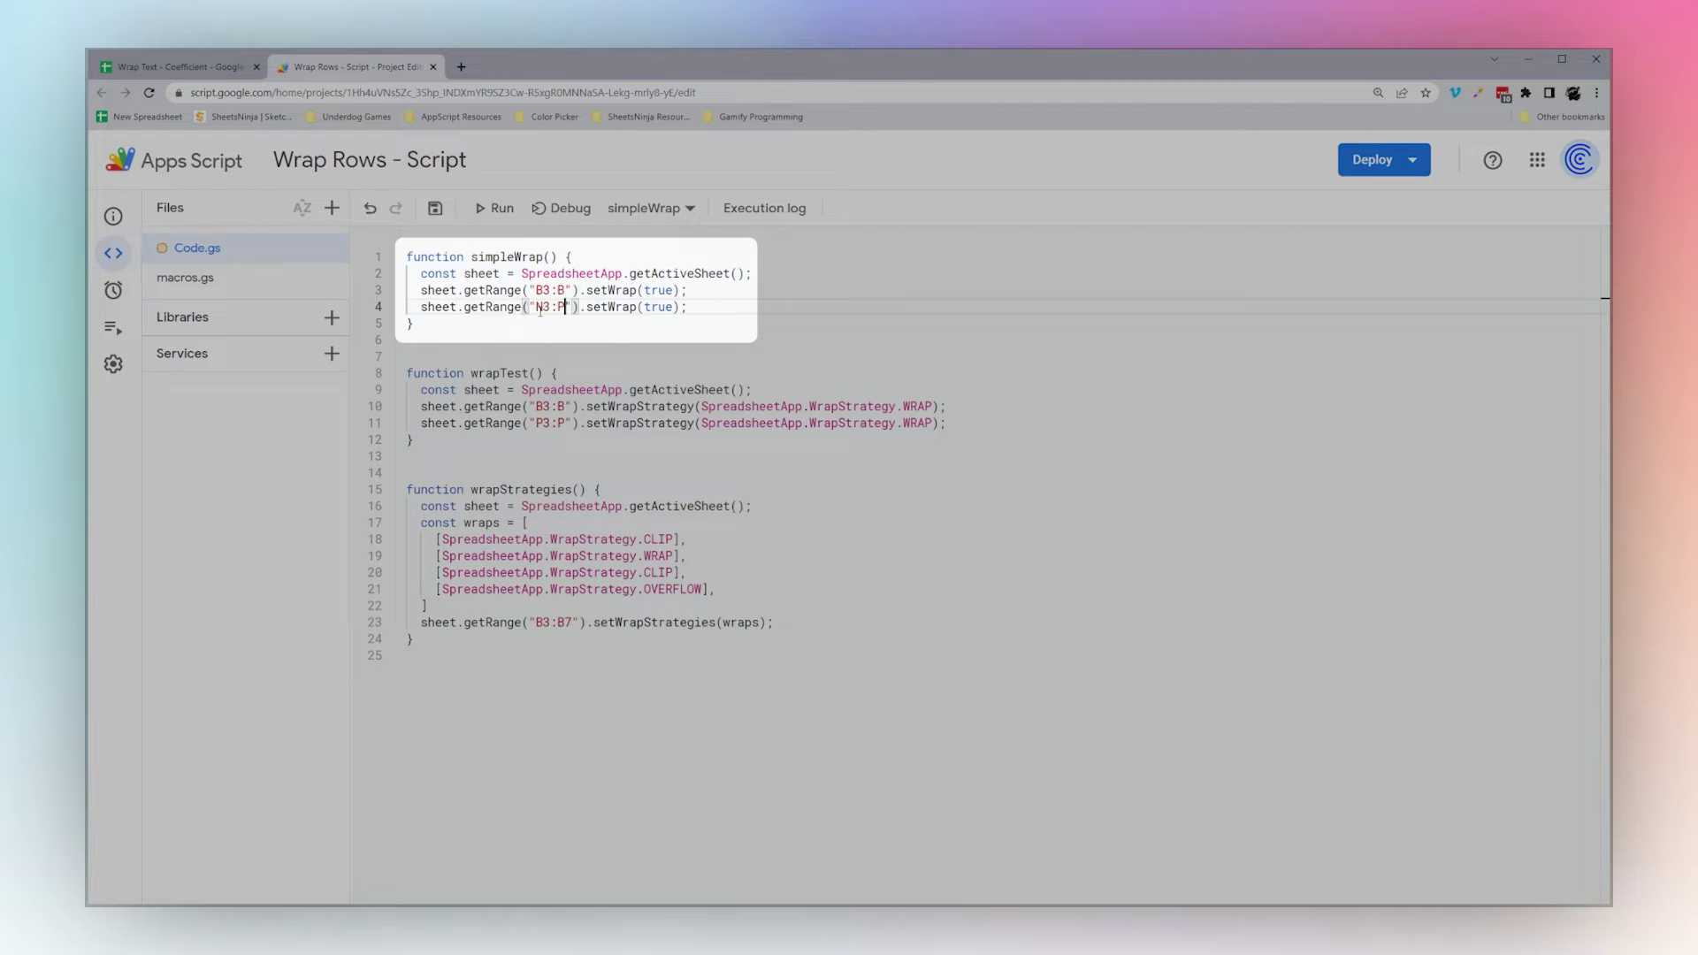
key(BackSpace)
key(ctrl+s)
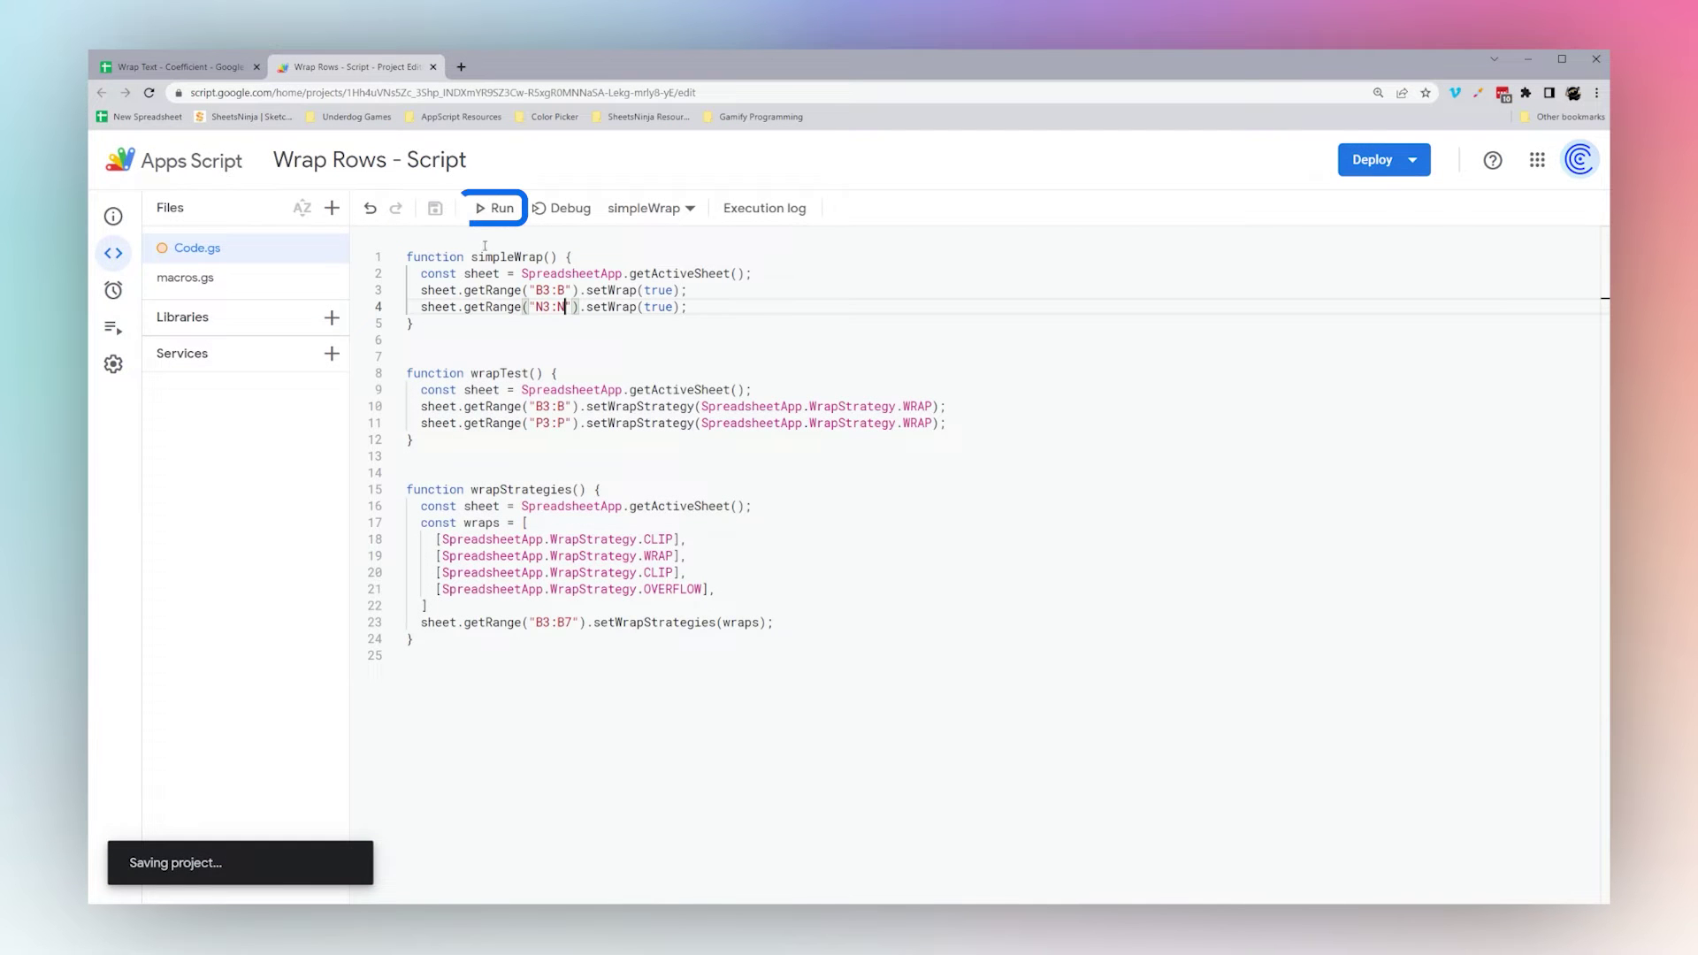
Run simpleWrap and confirm in the sheet that N4's note now wraps in full
click(497, 207)
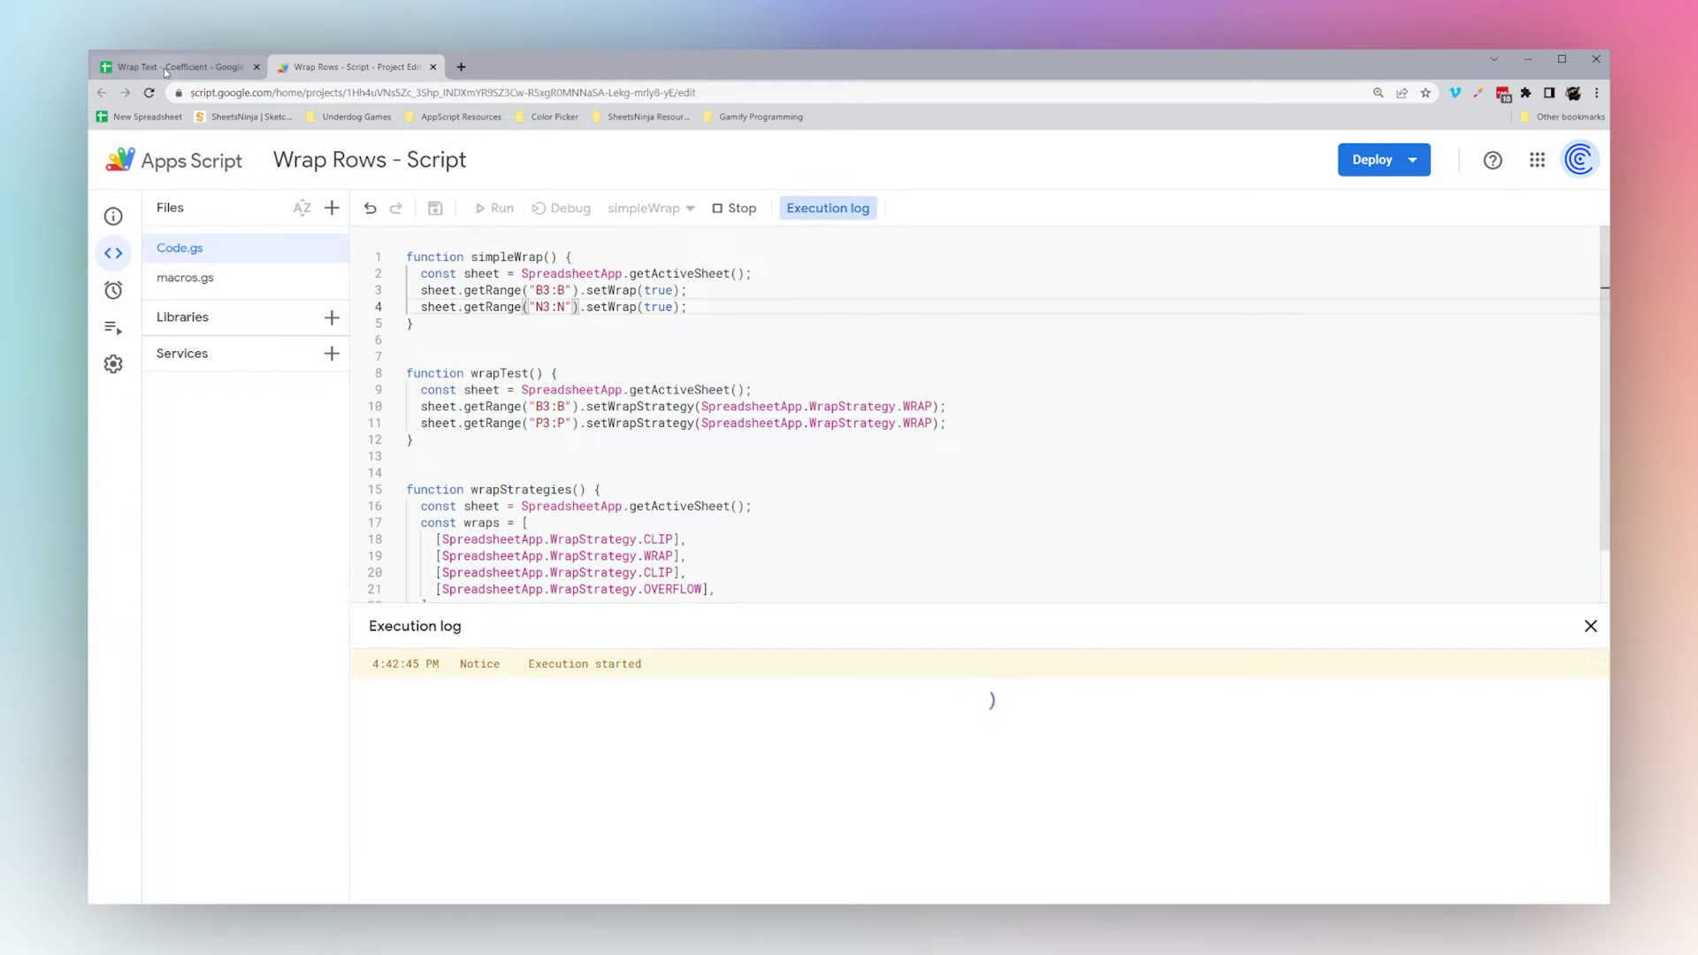
click(162, 67)
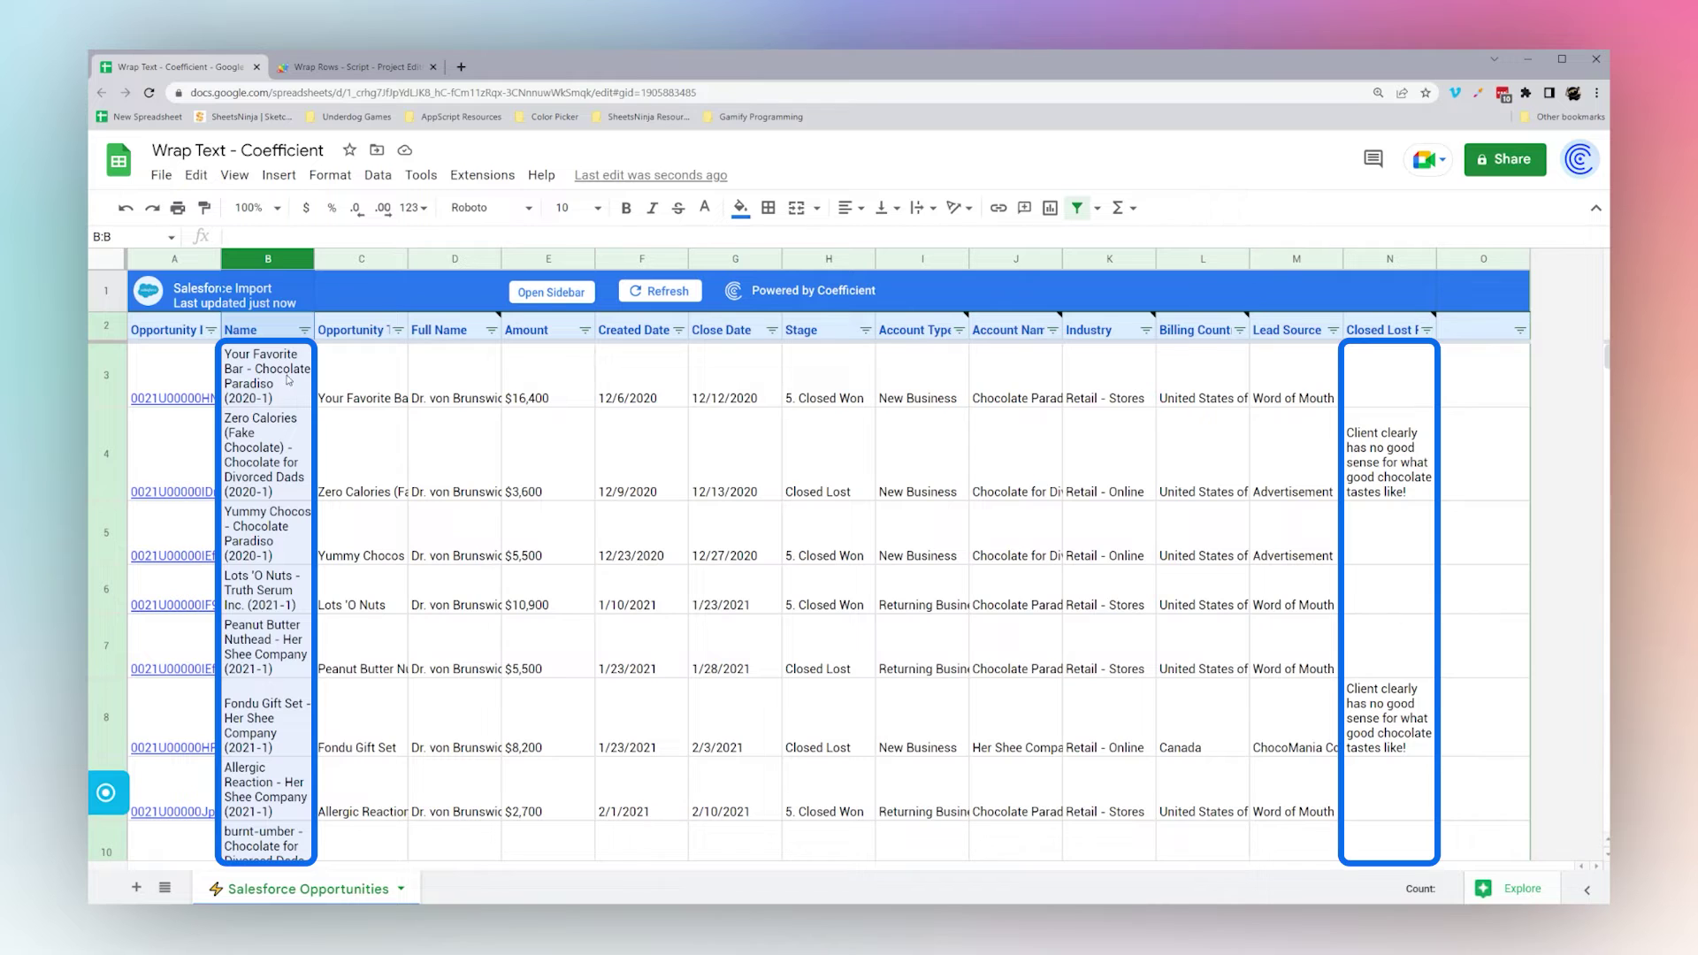
click(1427, 471)
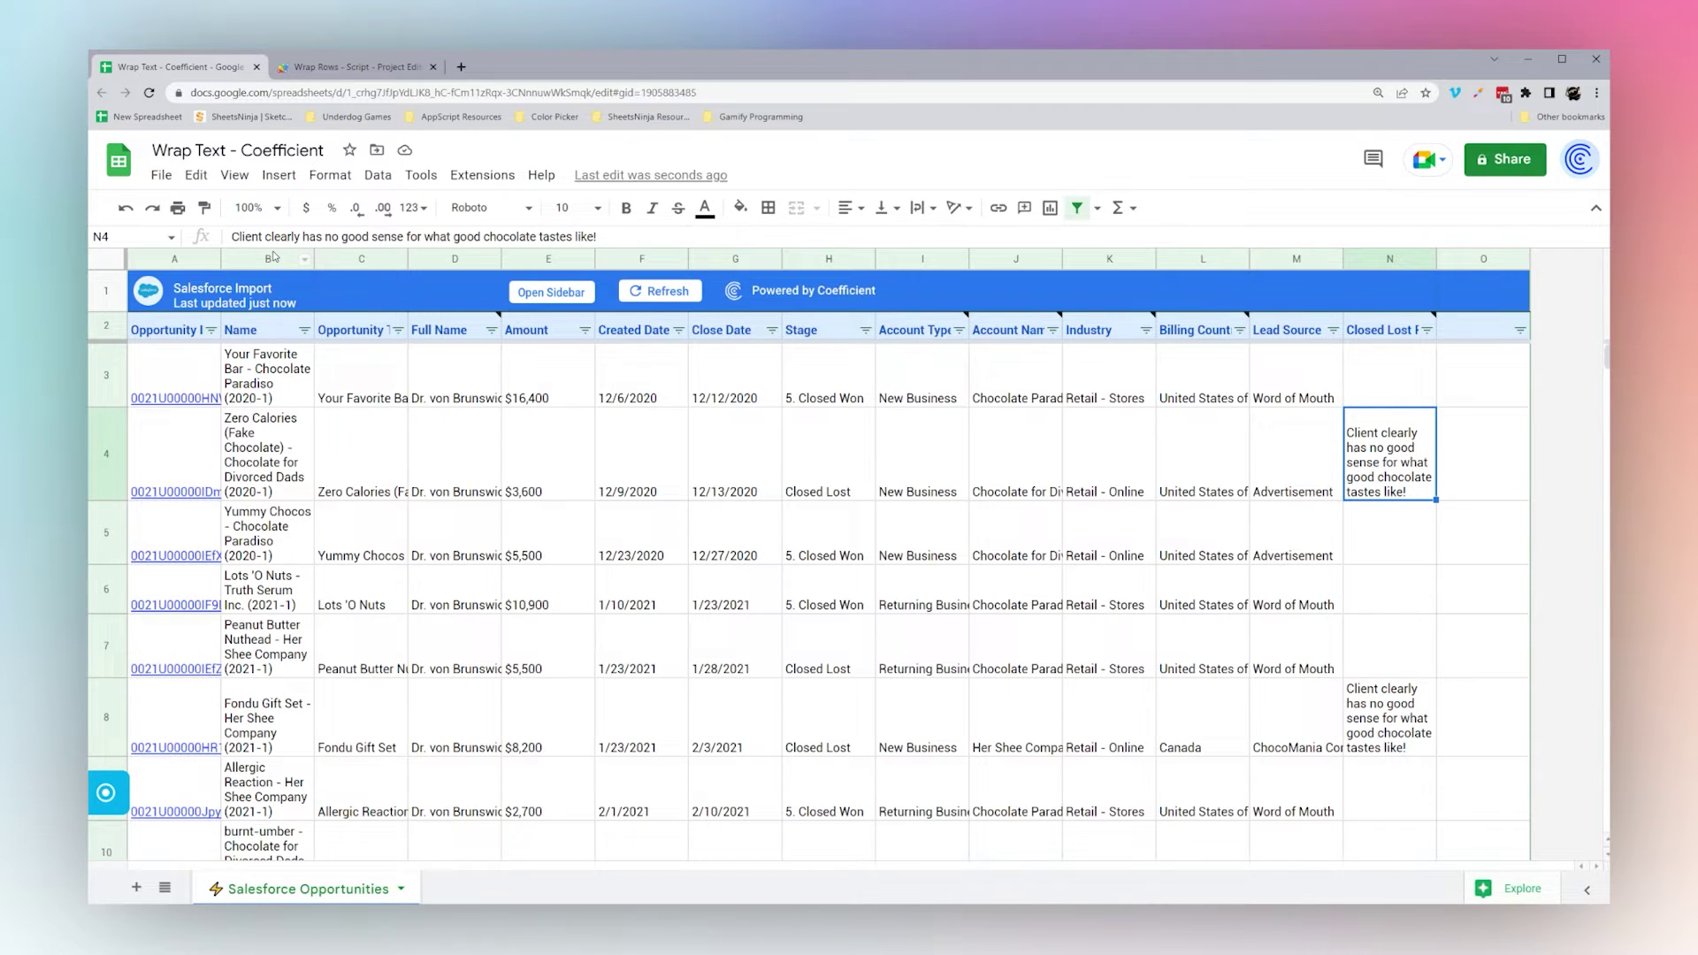
click(384, 72)
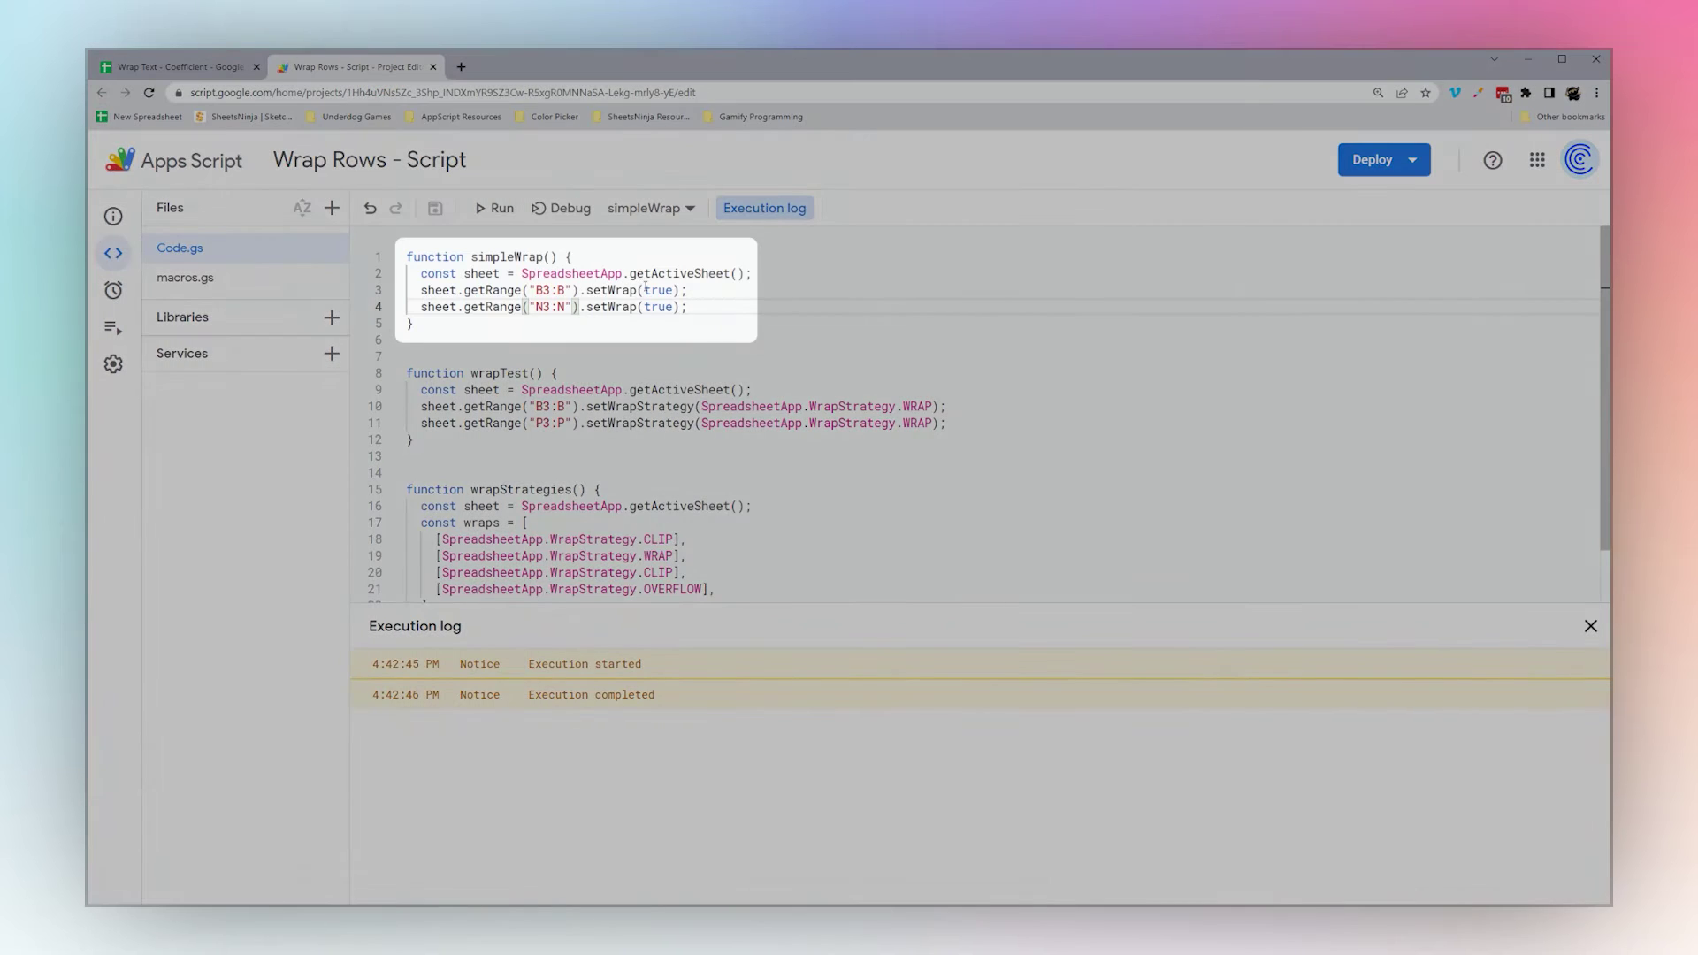
double_click(646, 289)
Set both setWrap values on lines 3 and 4 to false, run simpleWrap, and check the sheet
text(false)
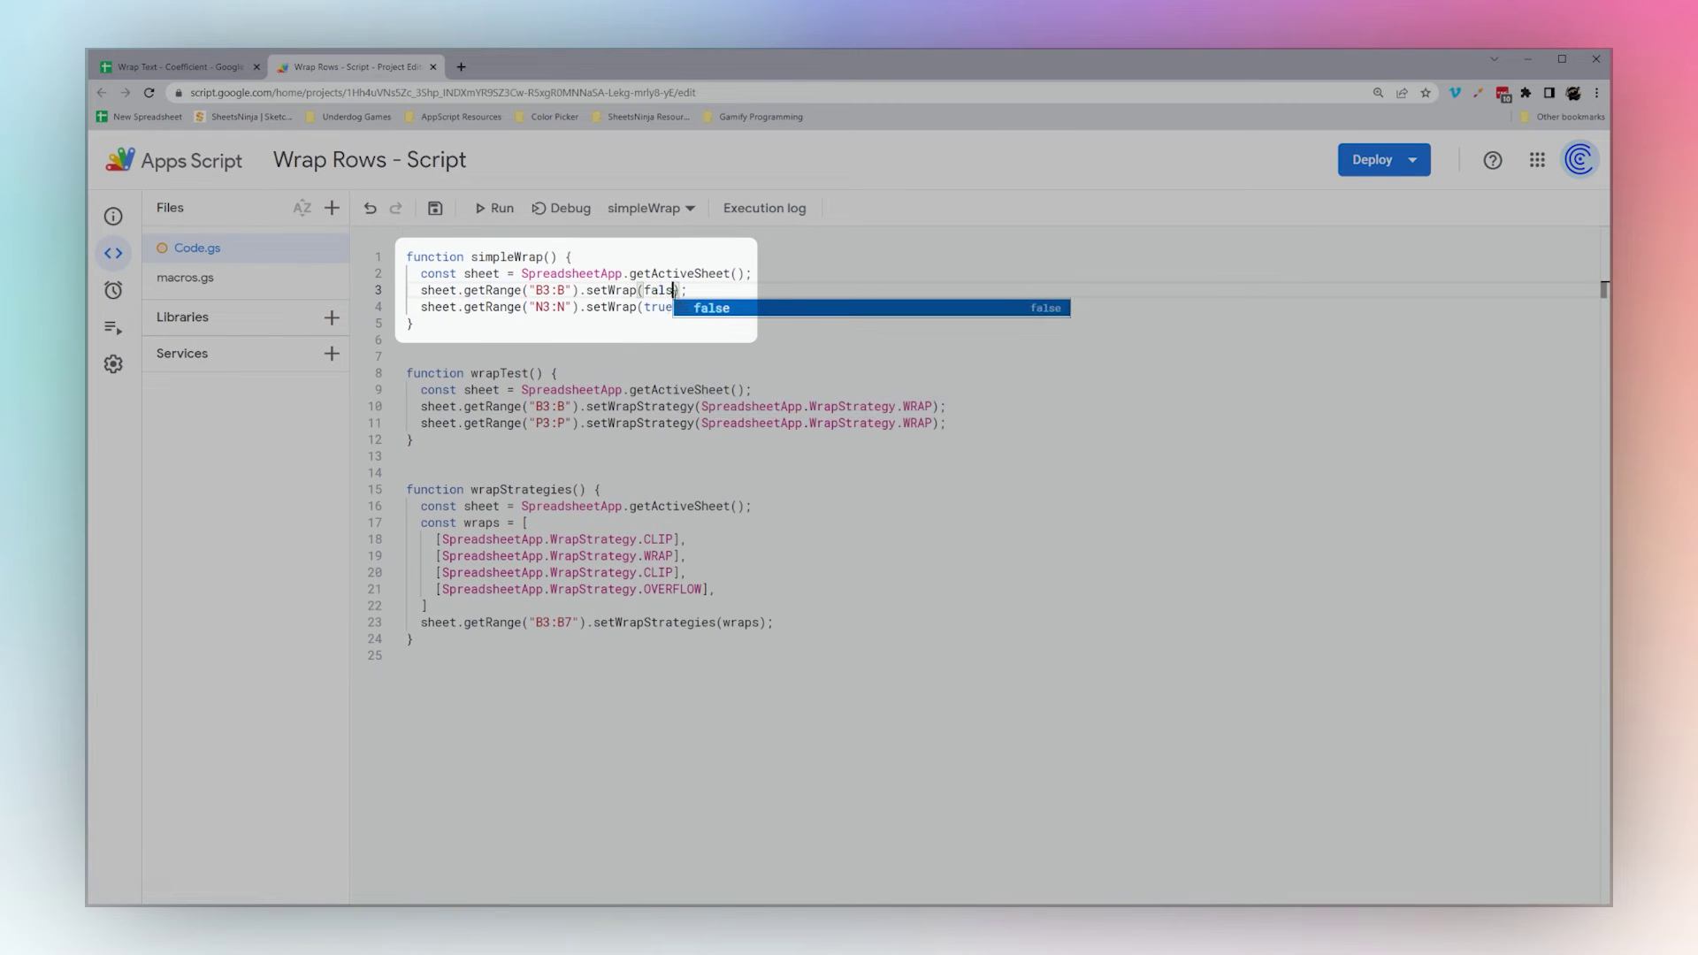
click(677, 304)
key(BackSpace)
key(BackSpace)
text(false)
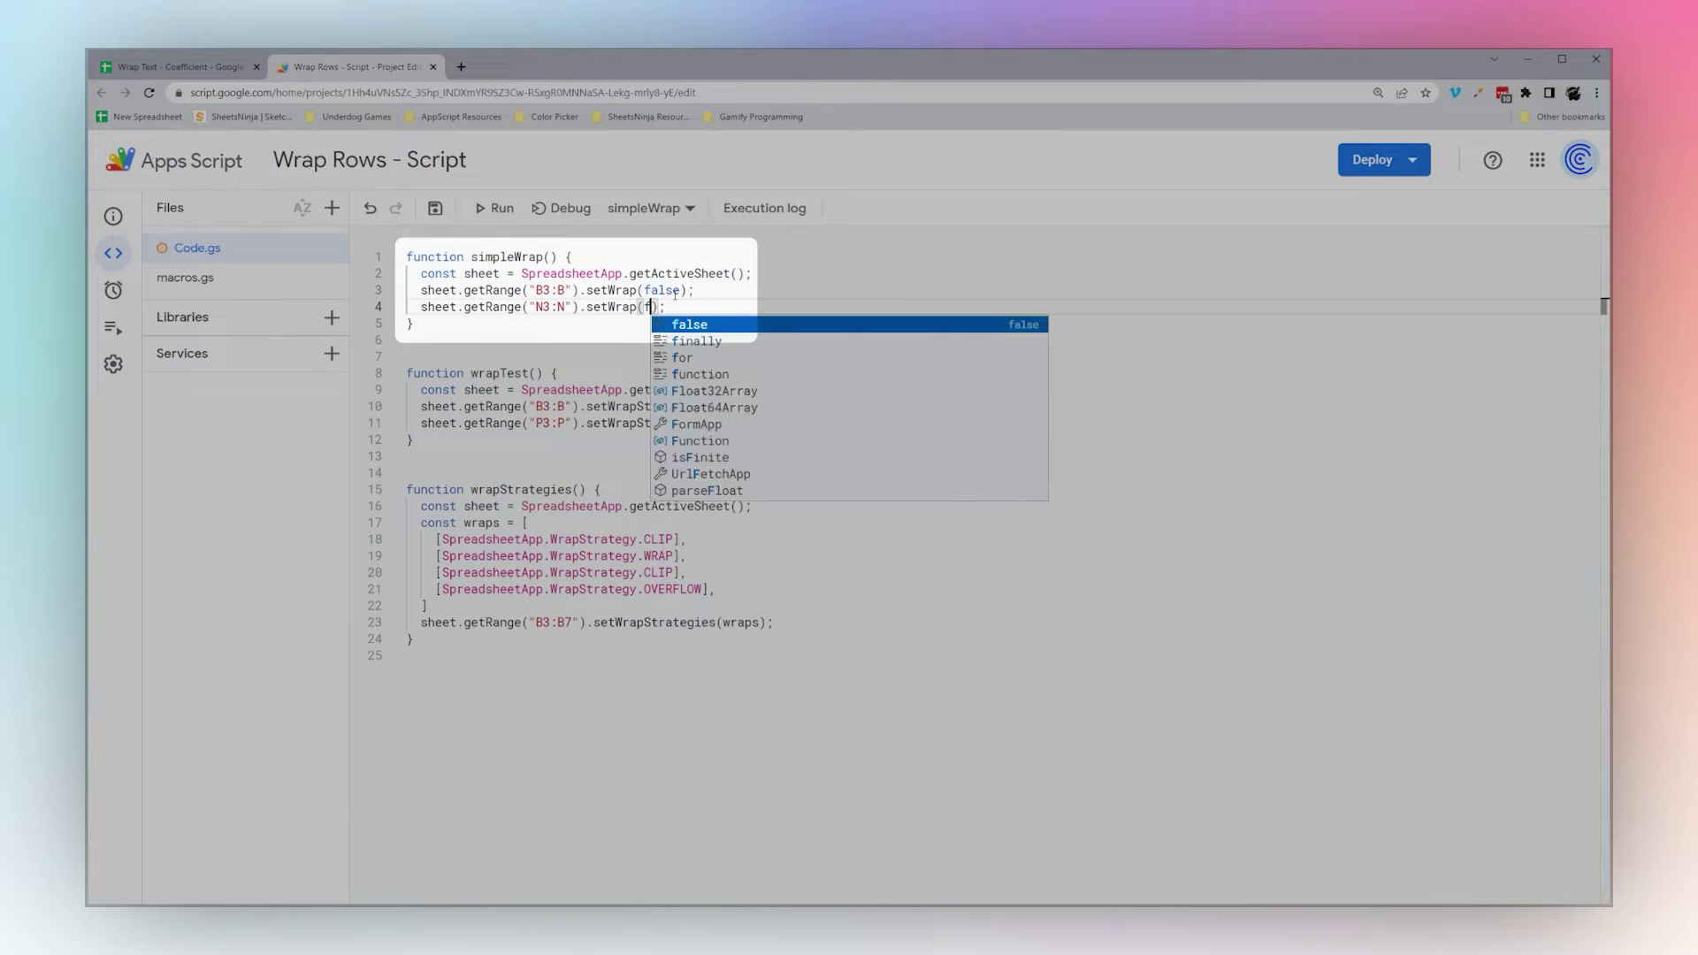
click(493, 208)
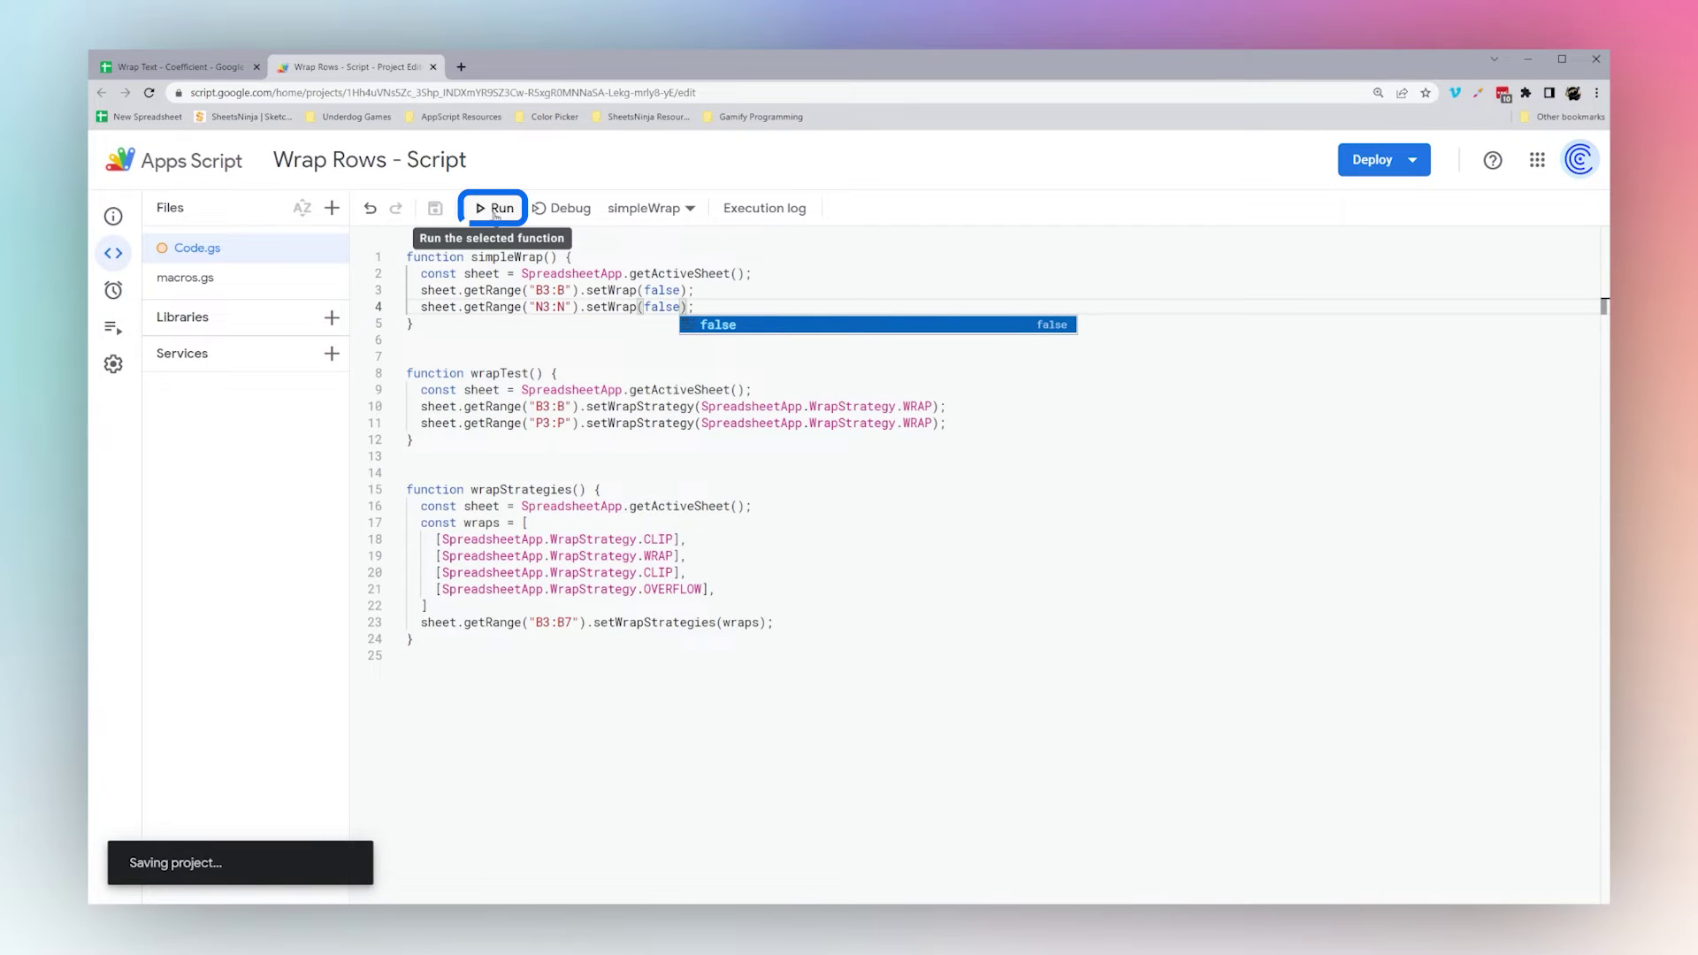
click(213, 64)
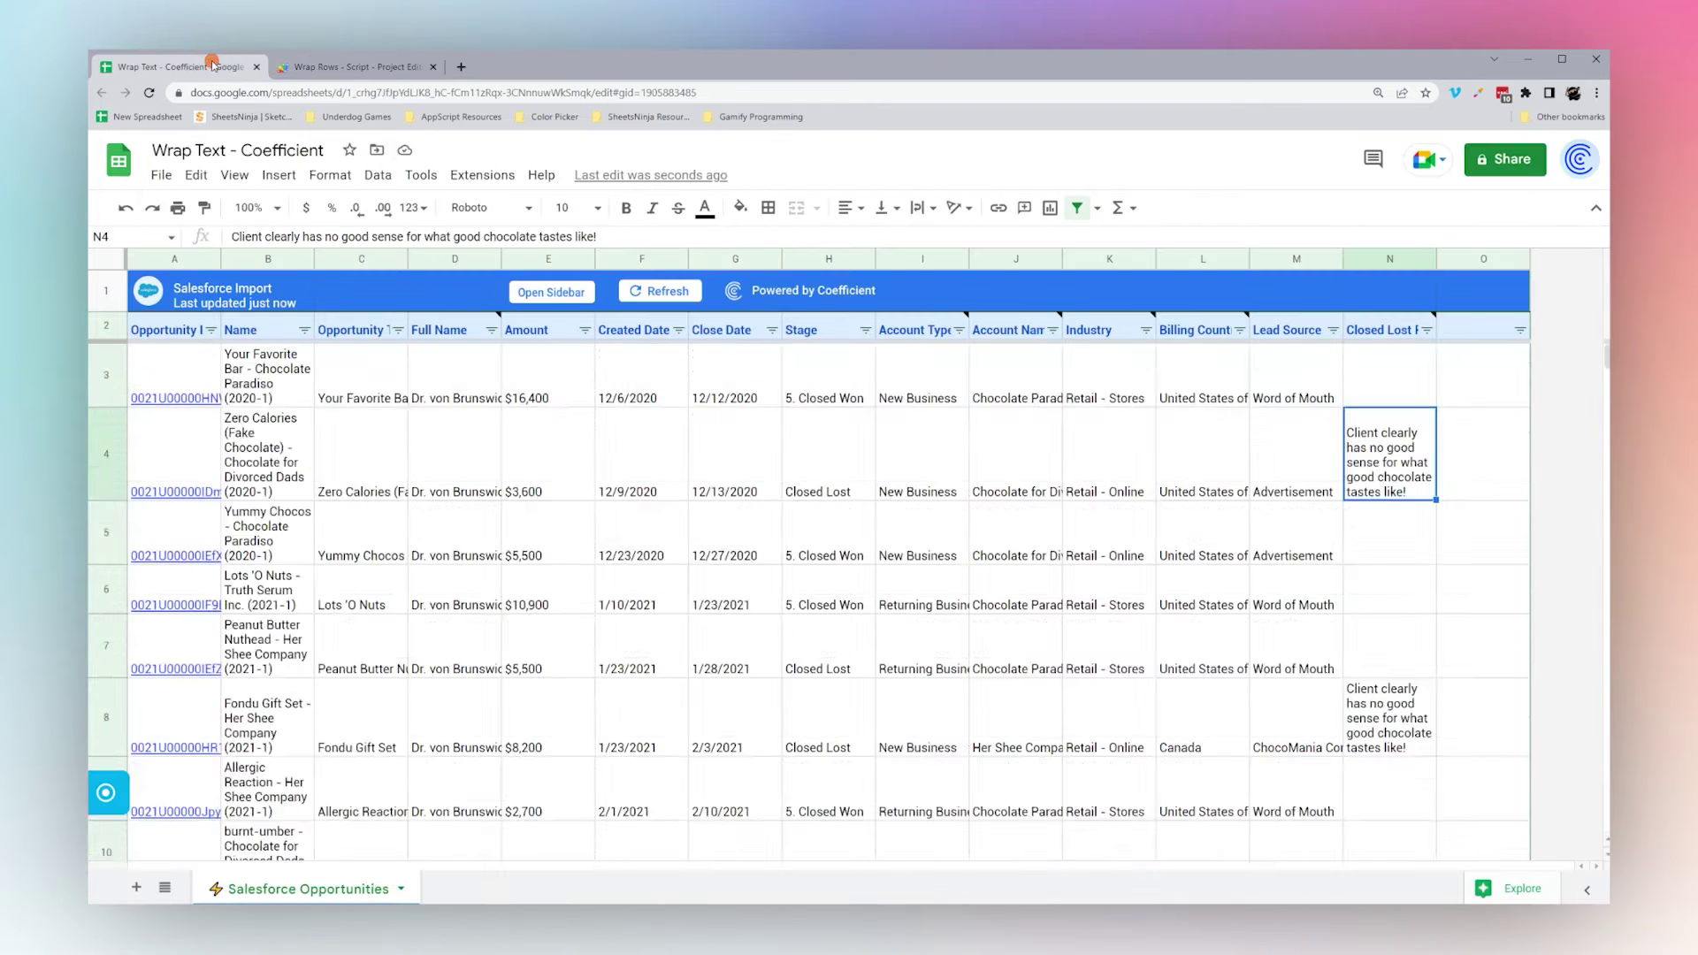
click(352, 66)
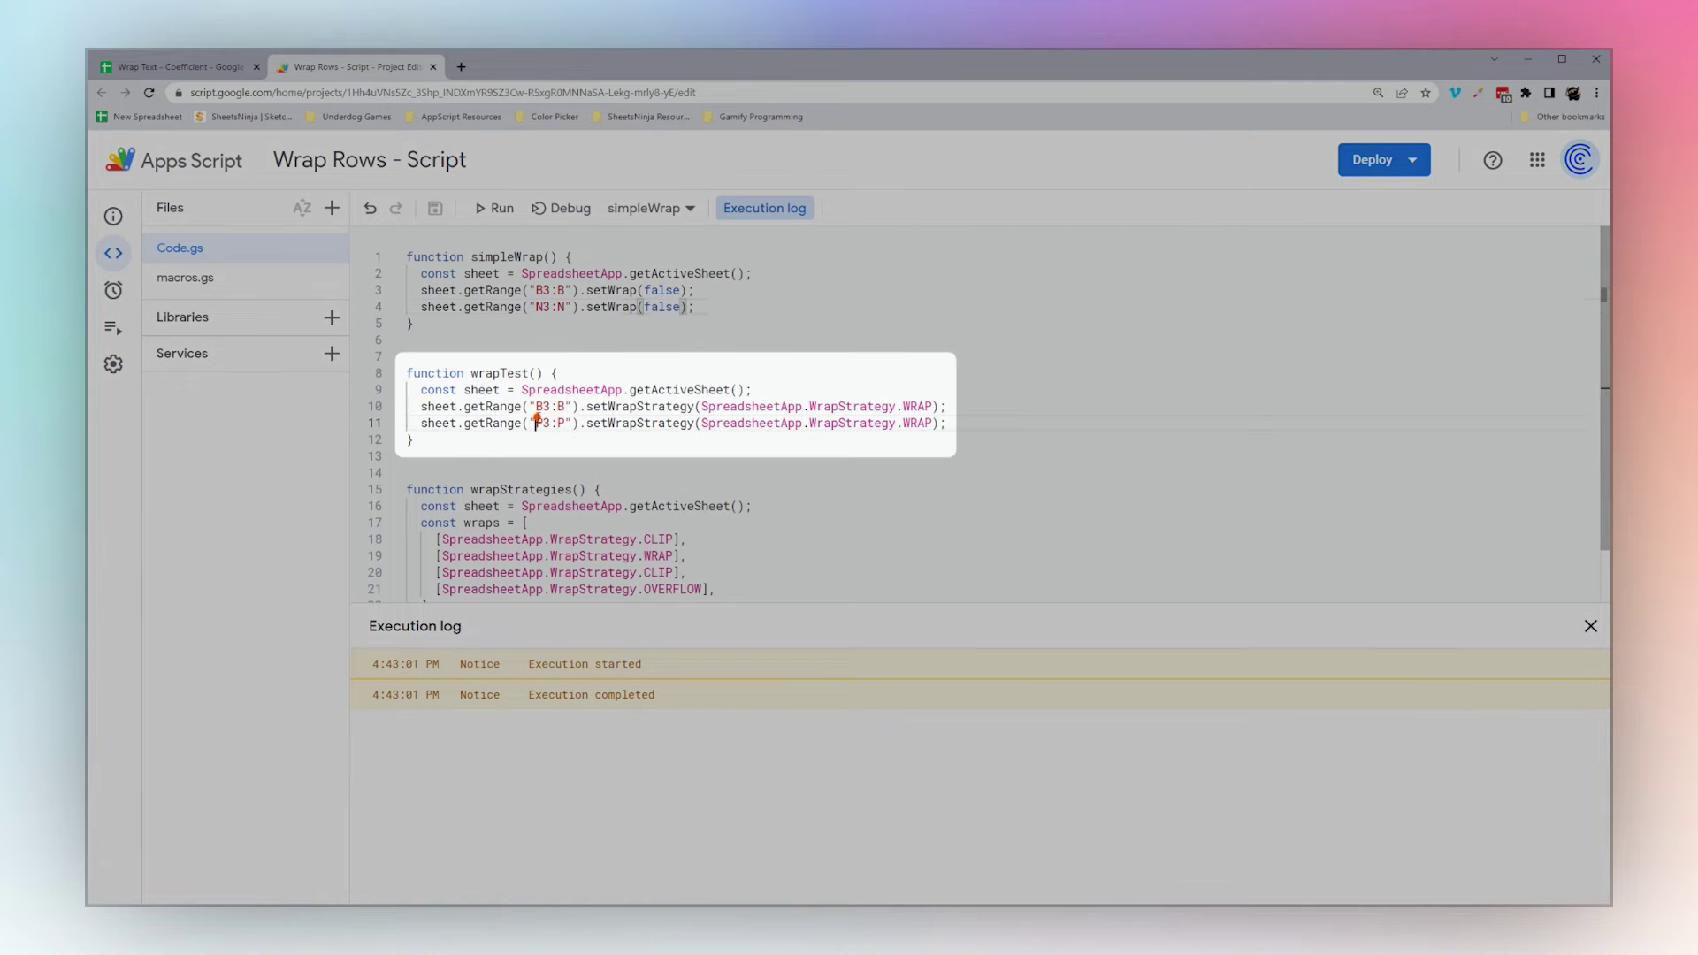
Retarget line 11's range from P3:P to N3:N
click(538, 421)
key(Delete)
text(N)
key(Right)
key(Right)
key(Delete)
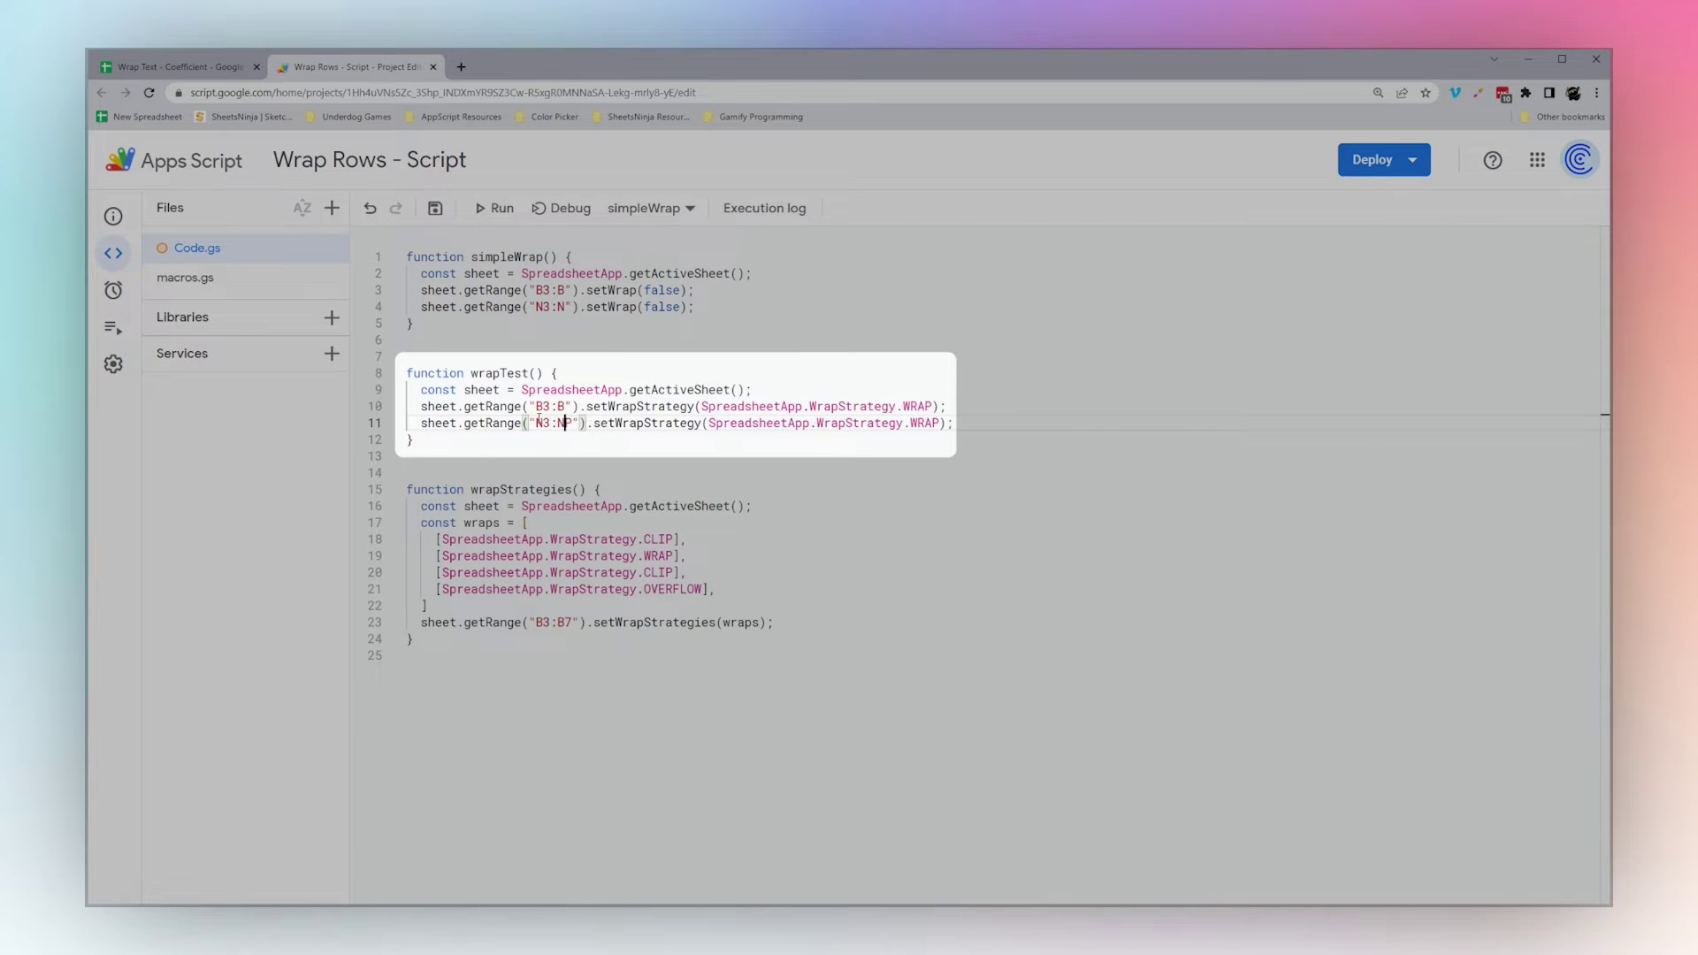
text(N)
key(End)
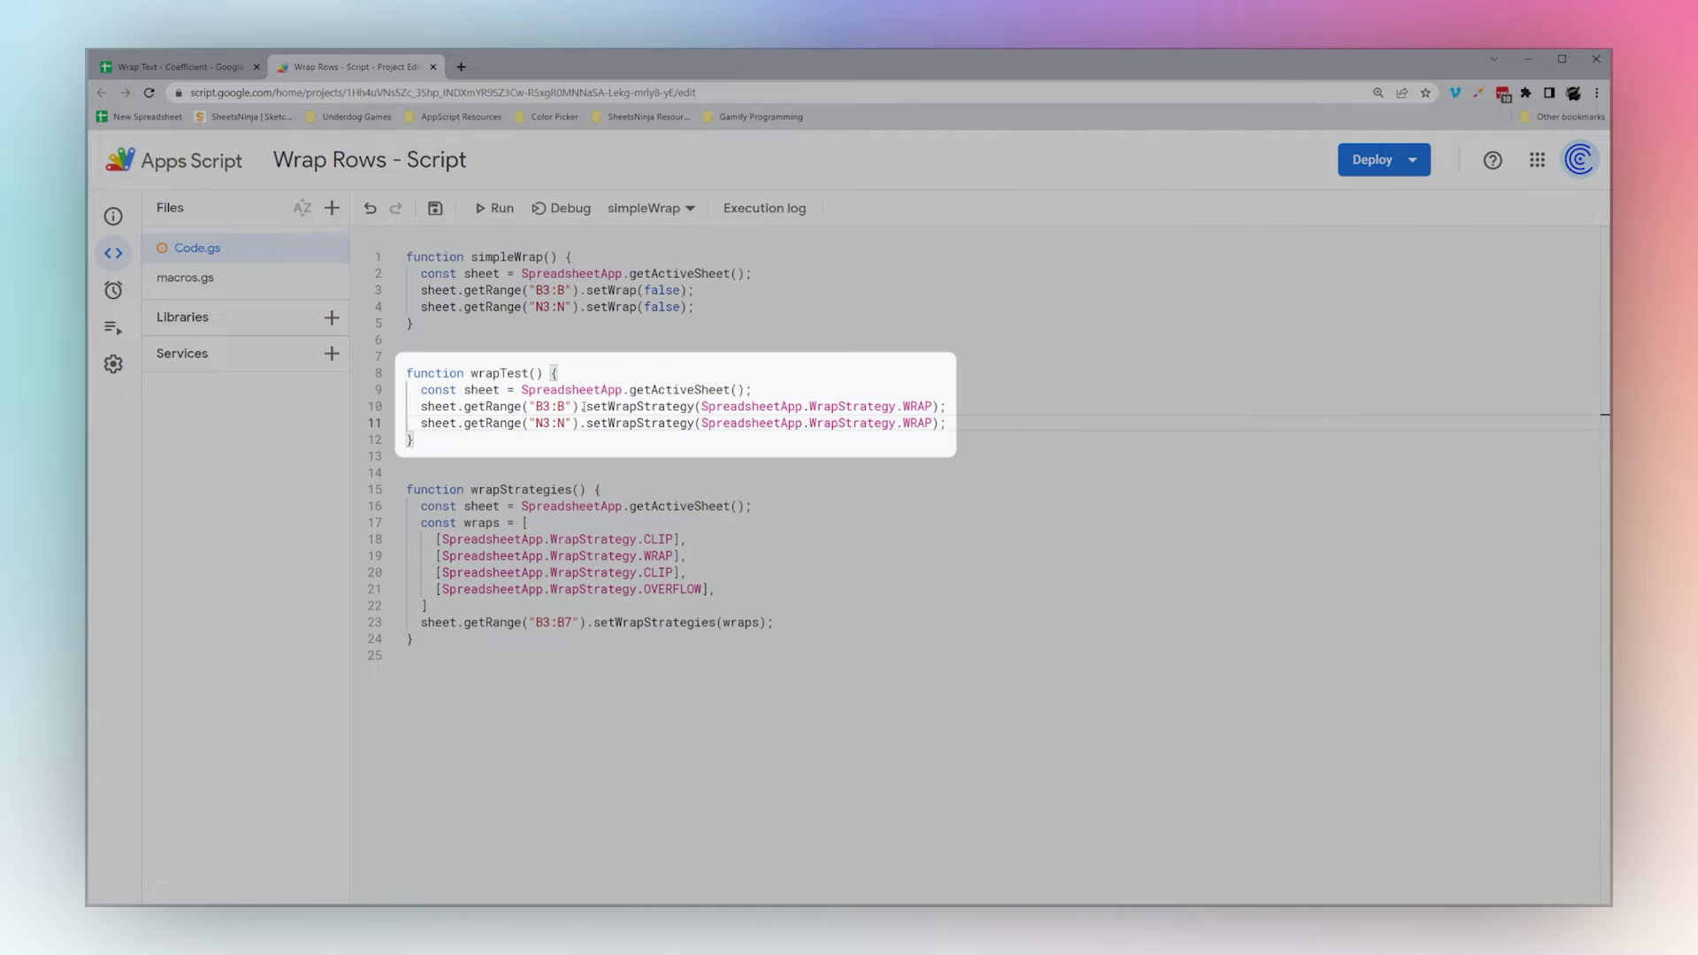
Review the setWrapStrategy call and the WRAP, CLIP and OVERFLOW strategies in wrapStrategies
drag(582, 407, 970, 410)
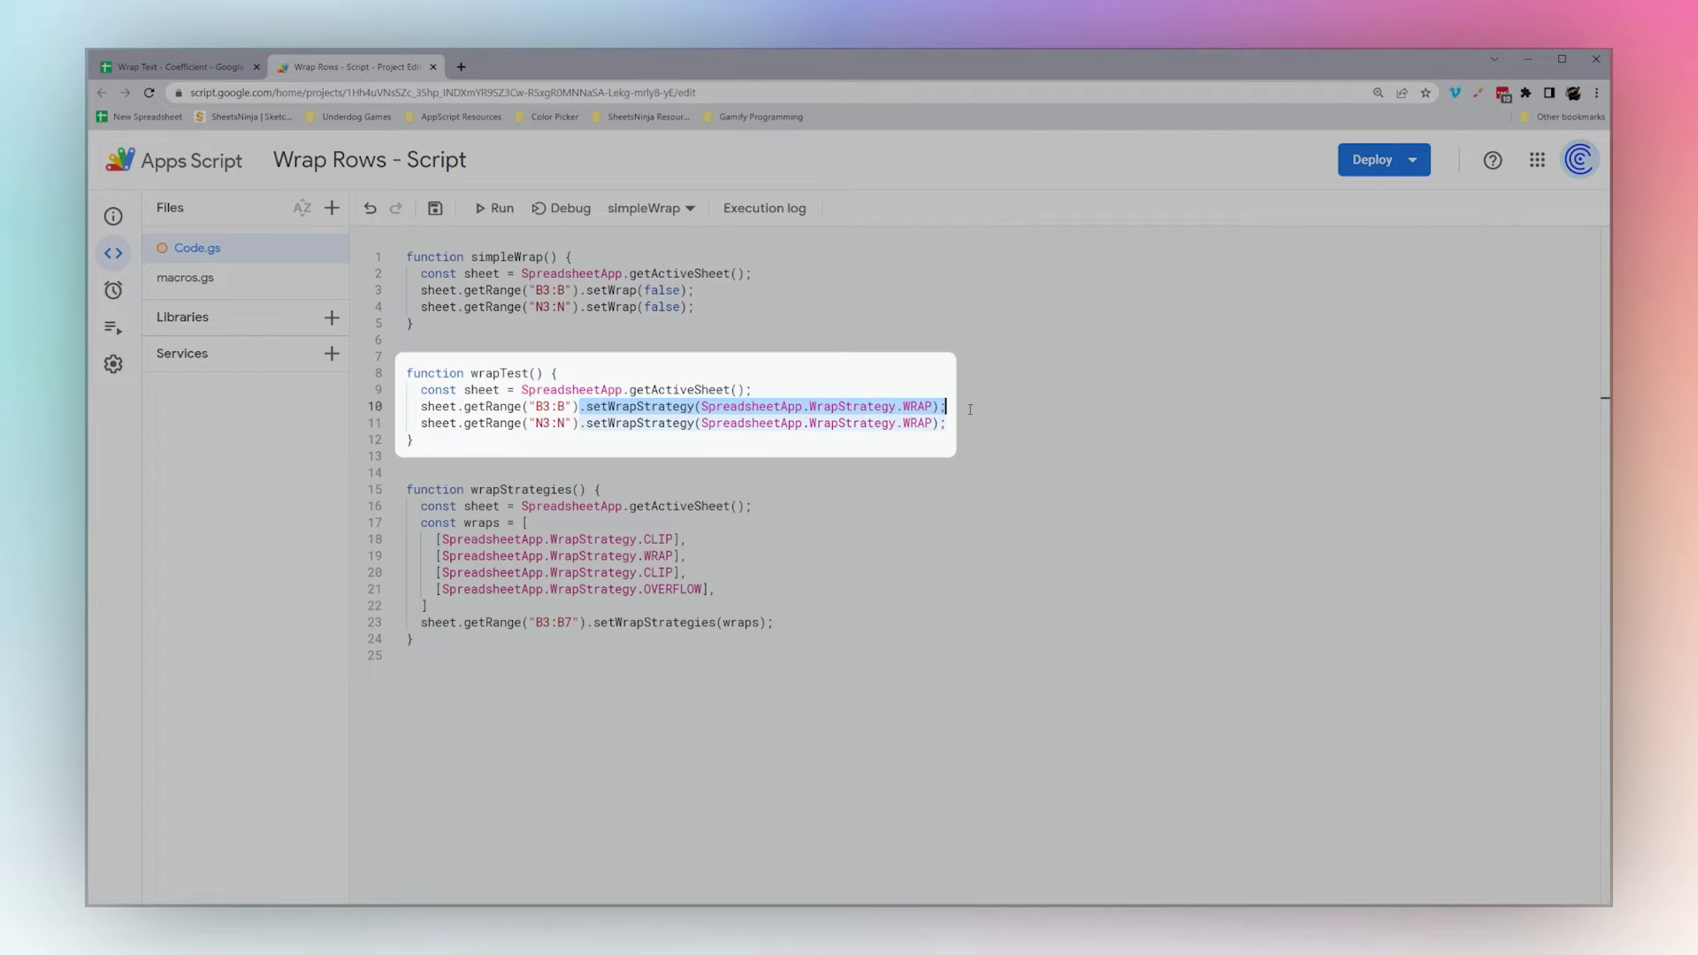
click(921, 406)
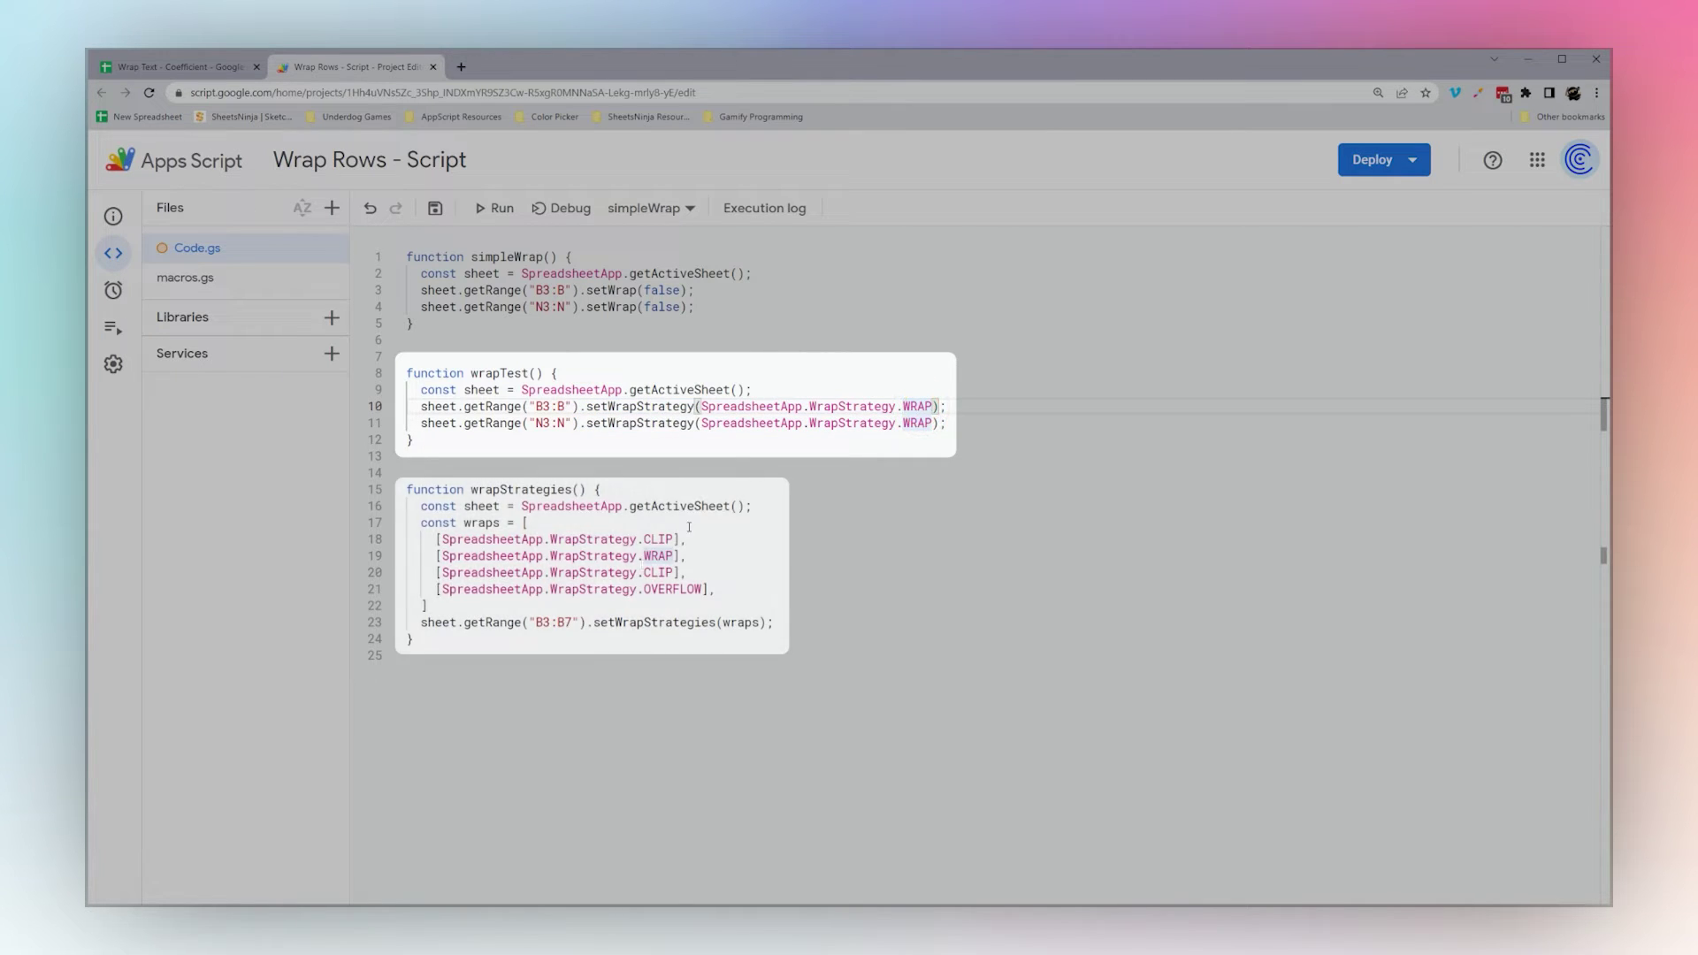
click(648, 538)
click(654, 590)
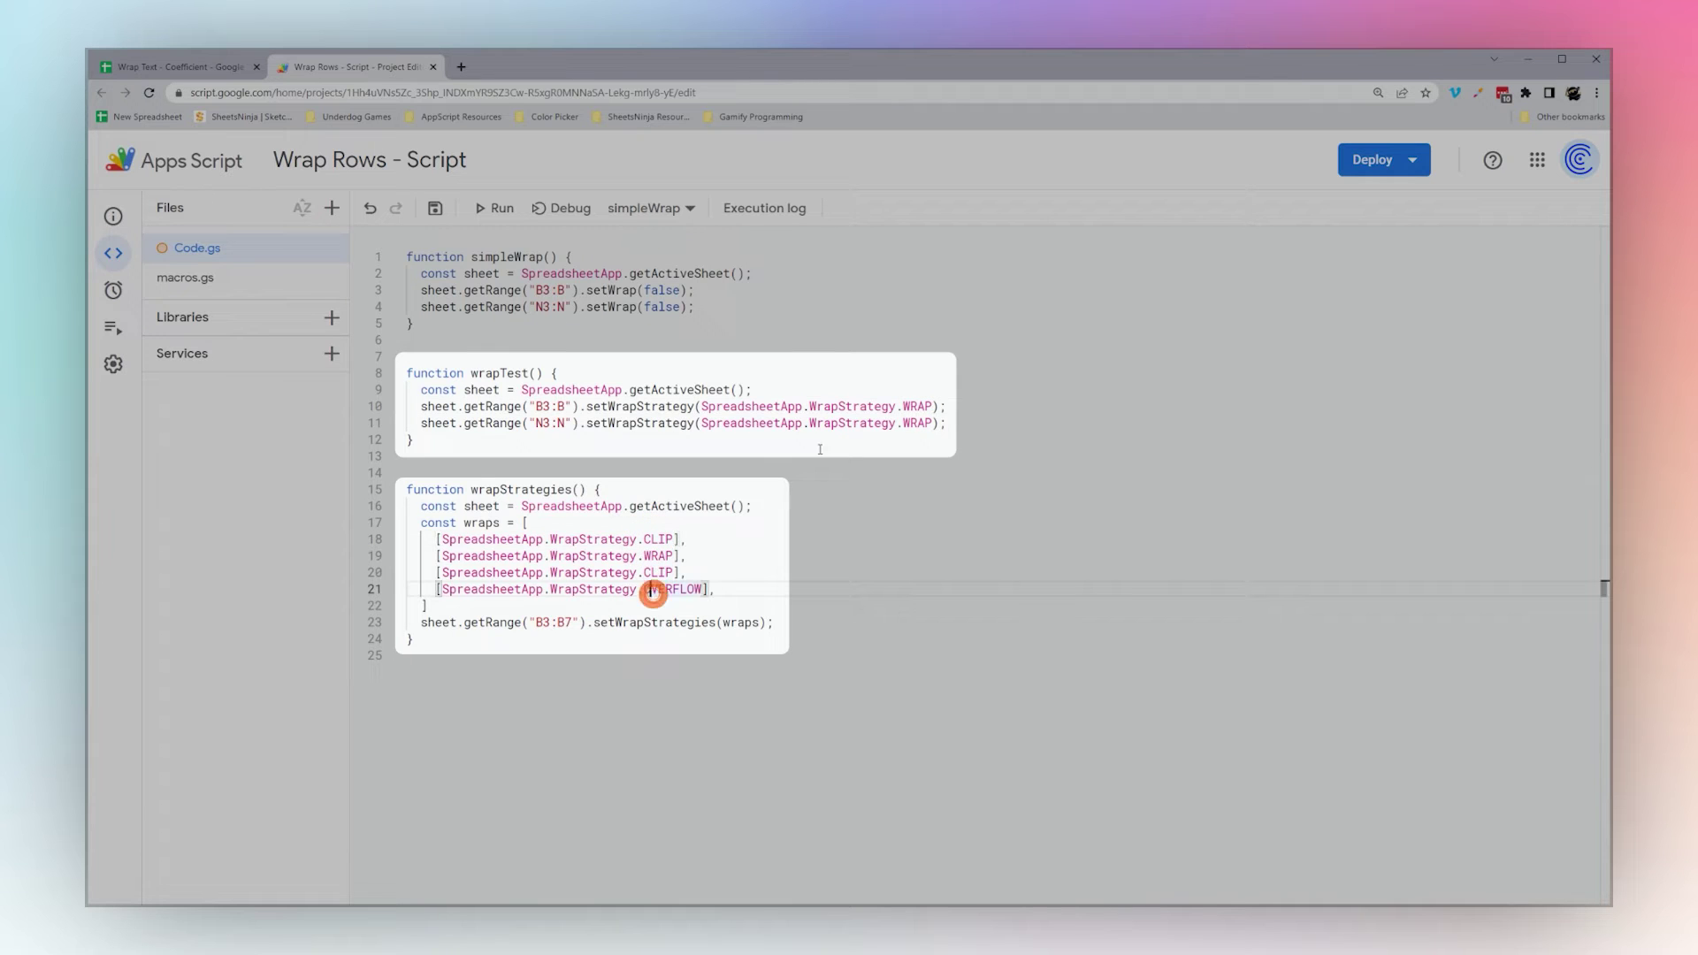
click(620, 435)
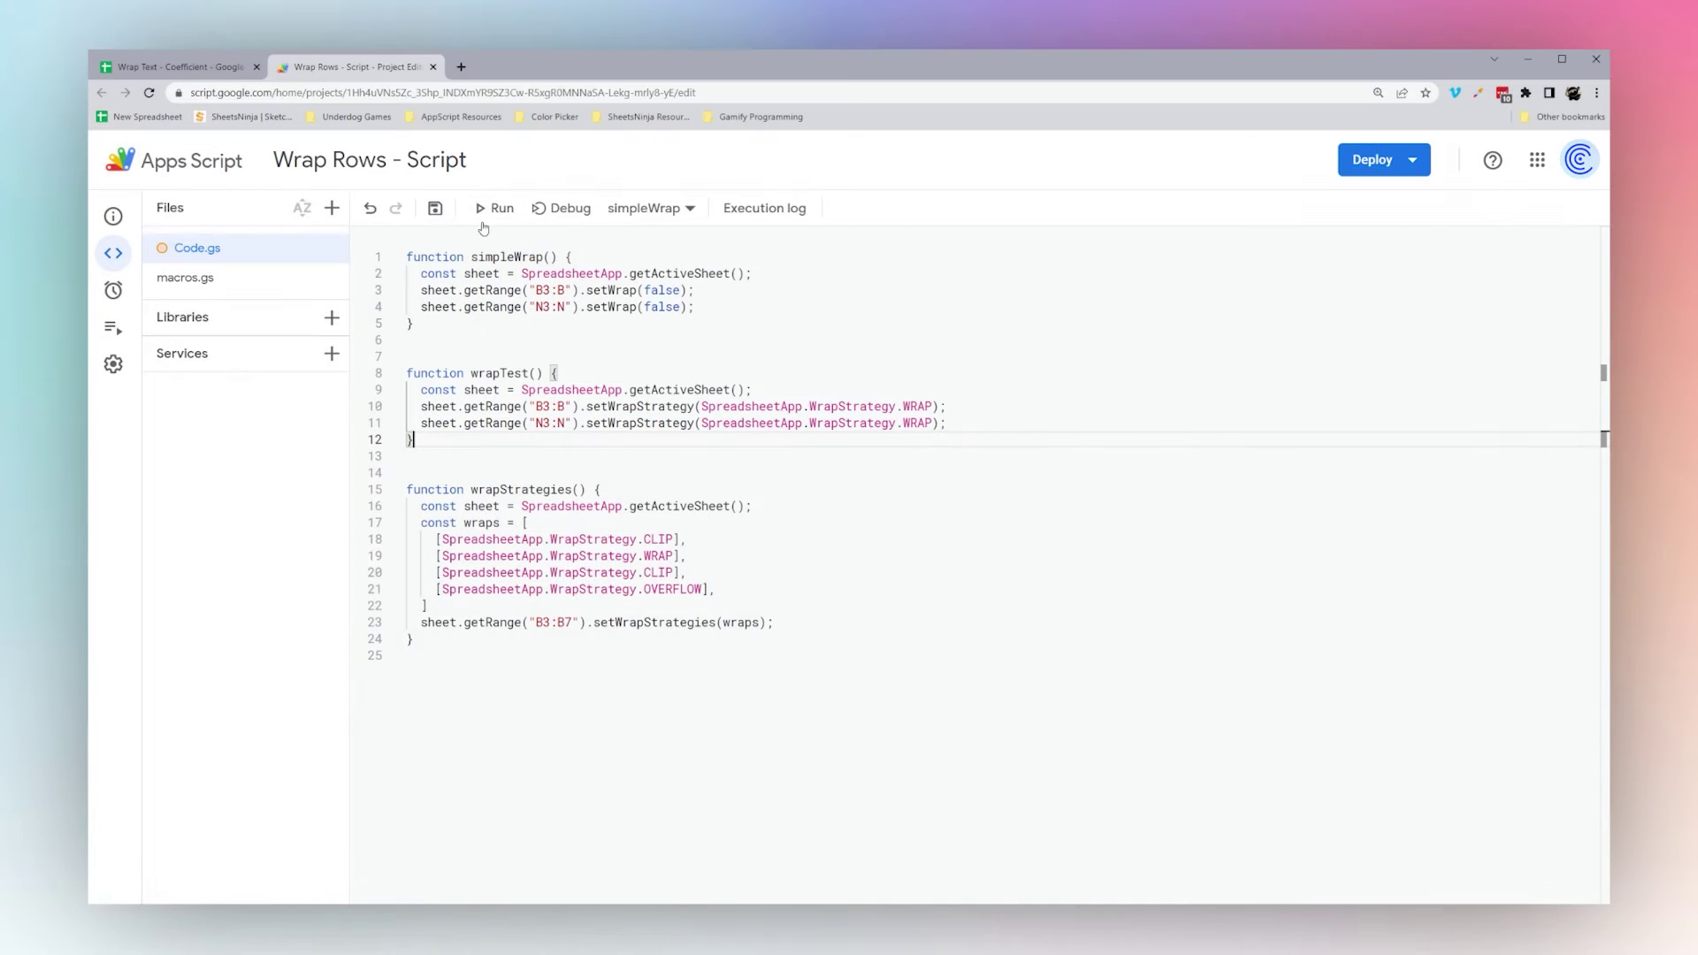
Save the project, run wrapTest, and check that columns B and N wrap in the sheet
click(434, 208)
click(536, 406)
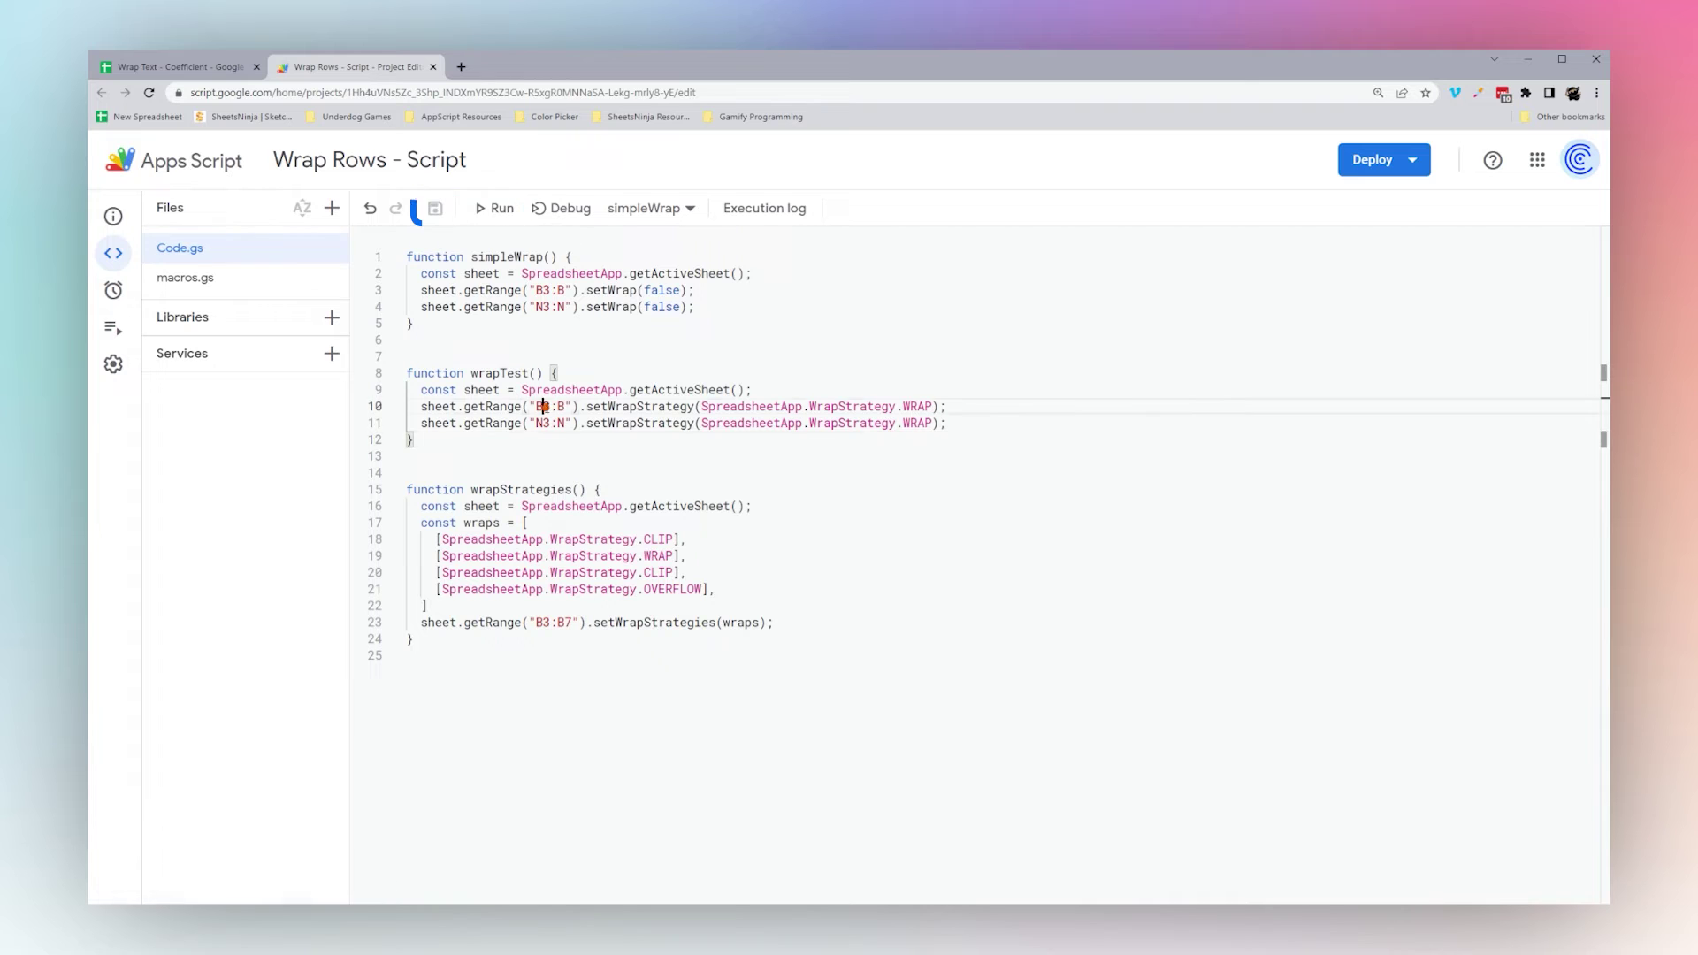
click(644, 207)
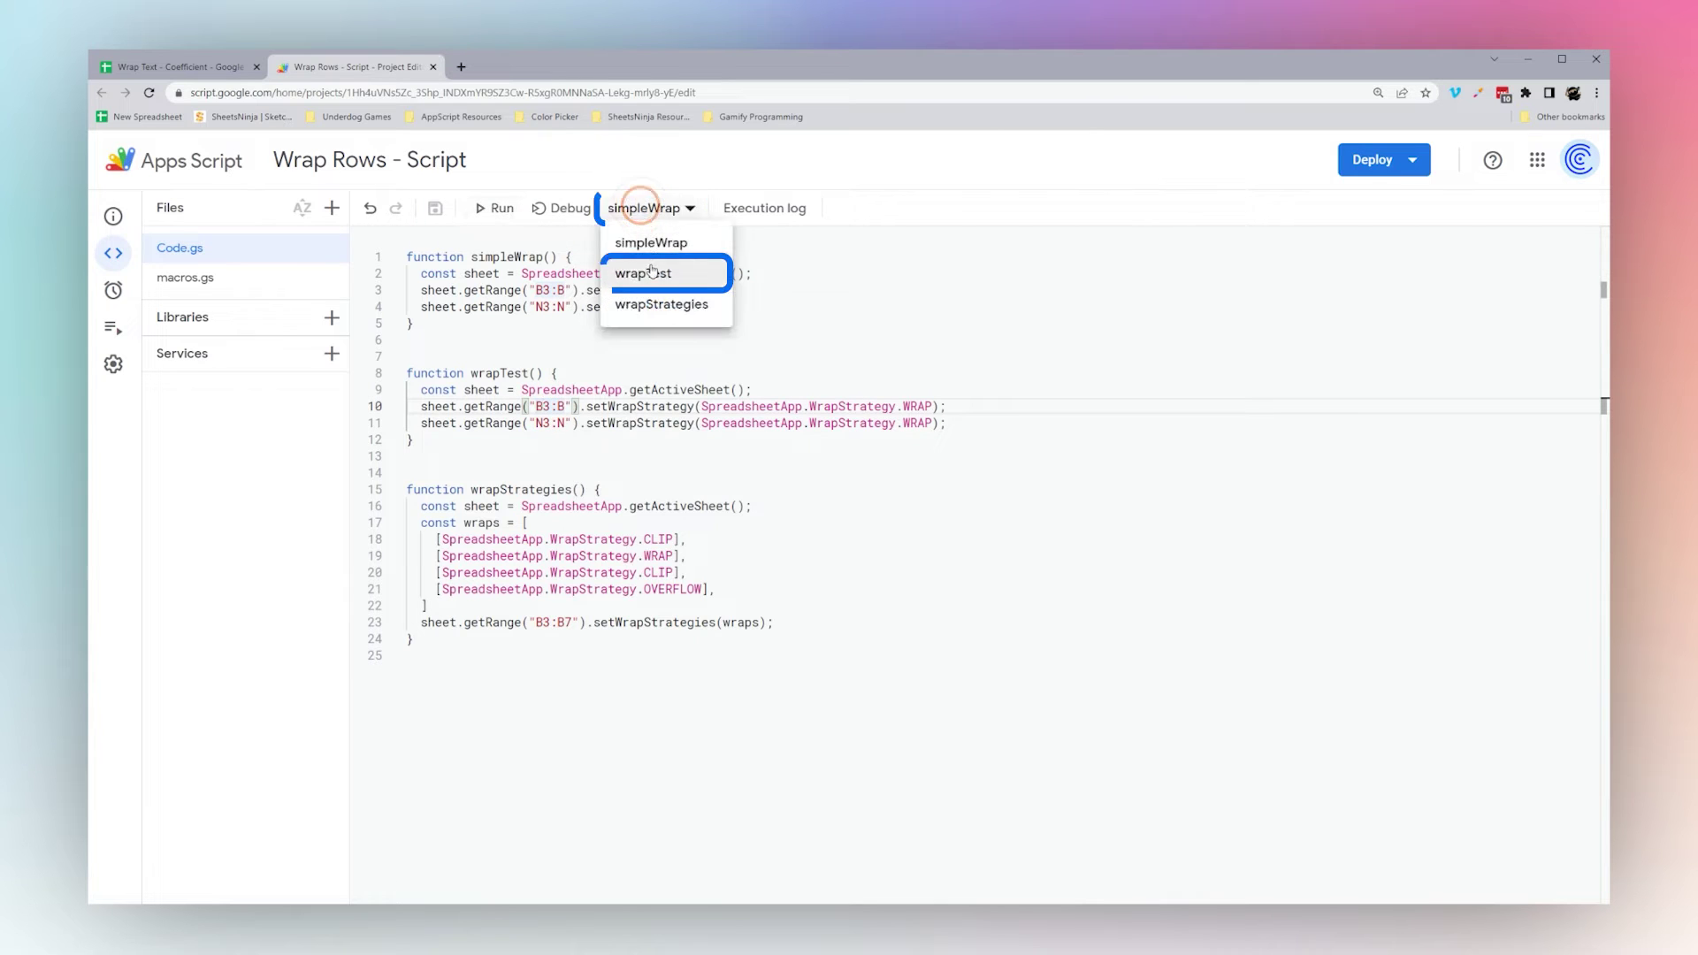
click(644, 270)
click(497, 208)
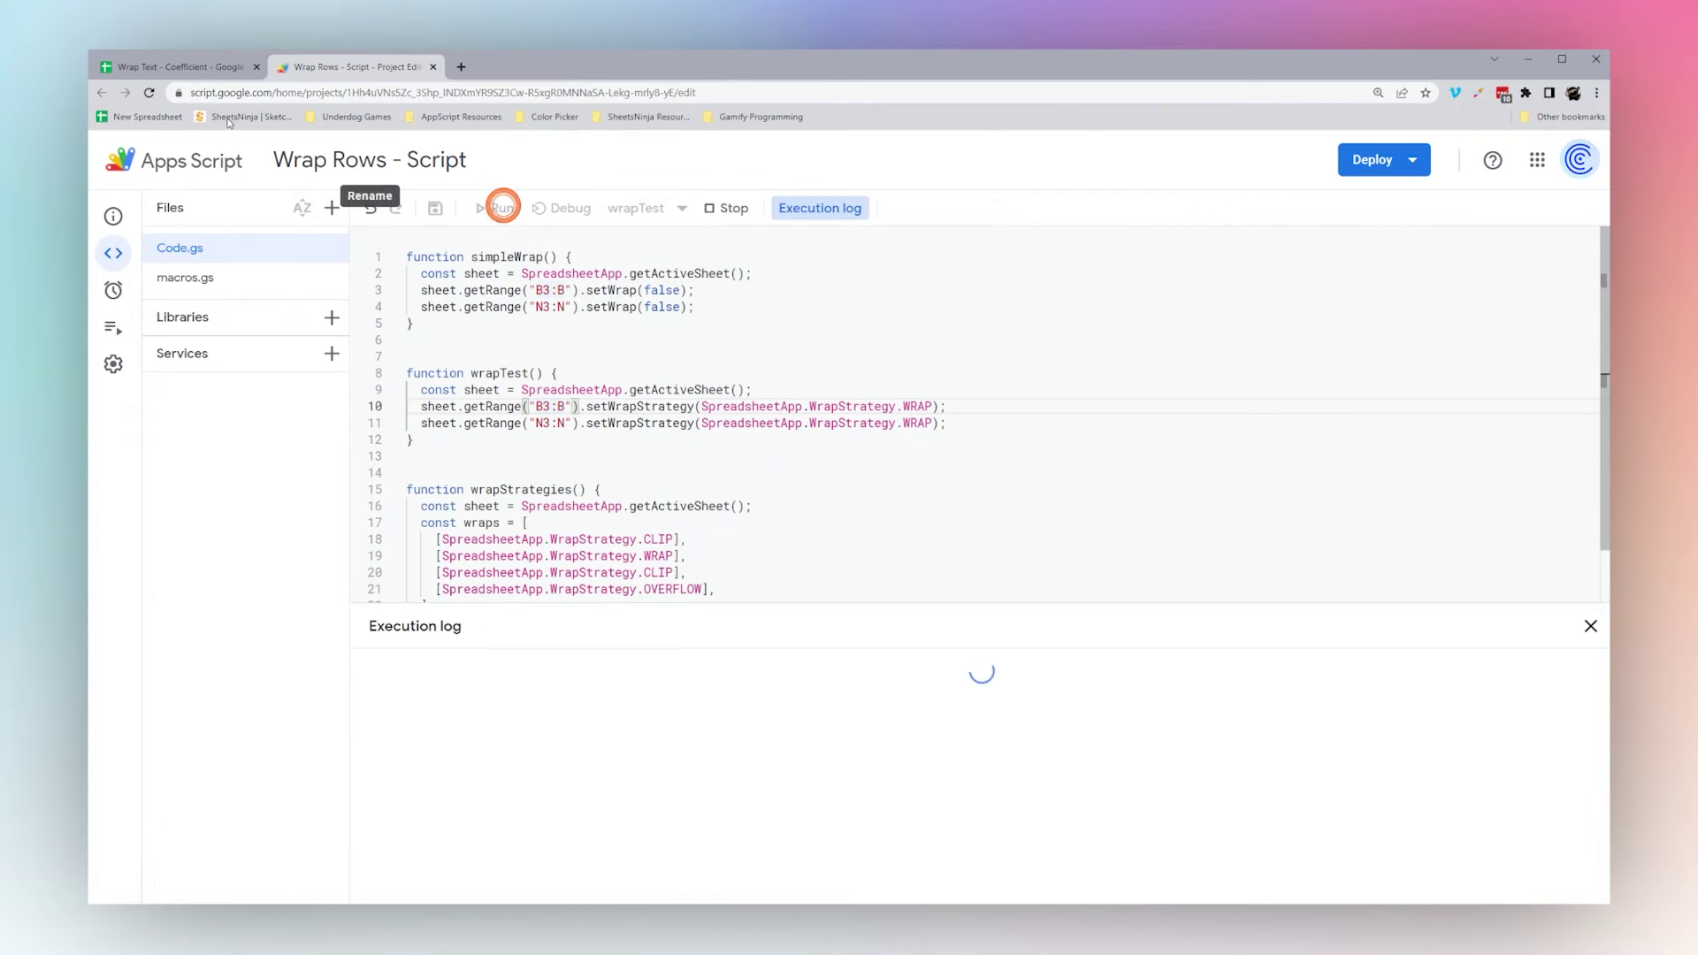
click(205, 66)
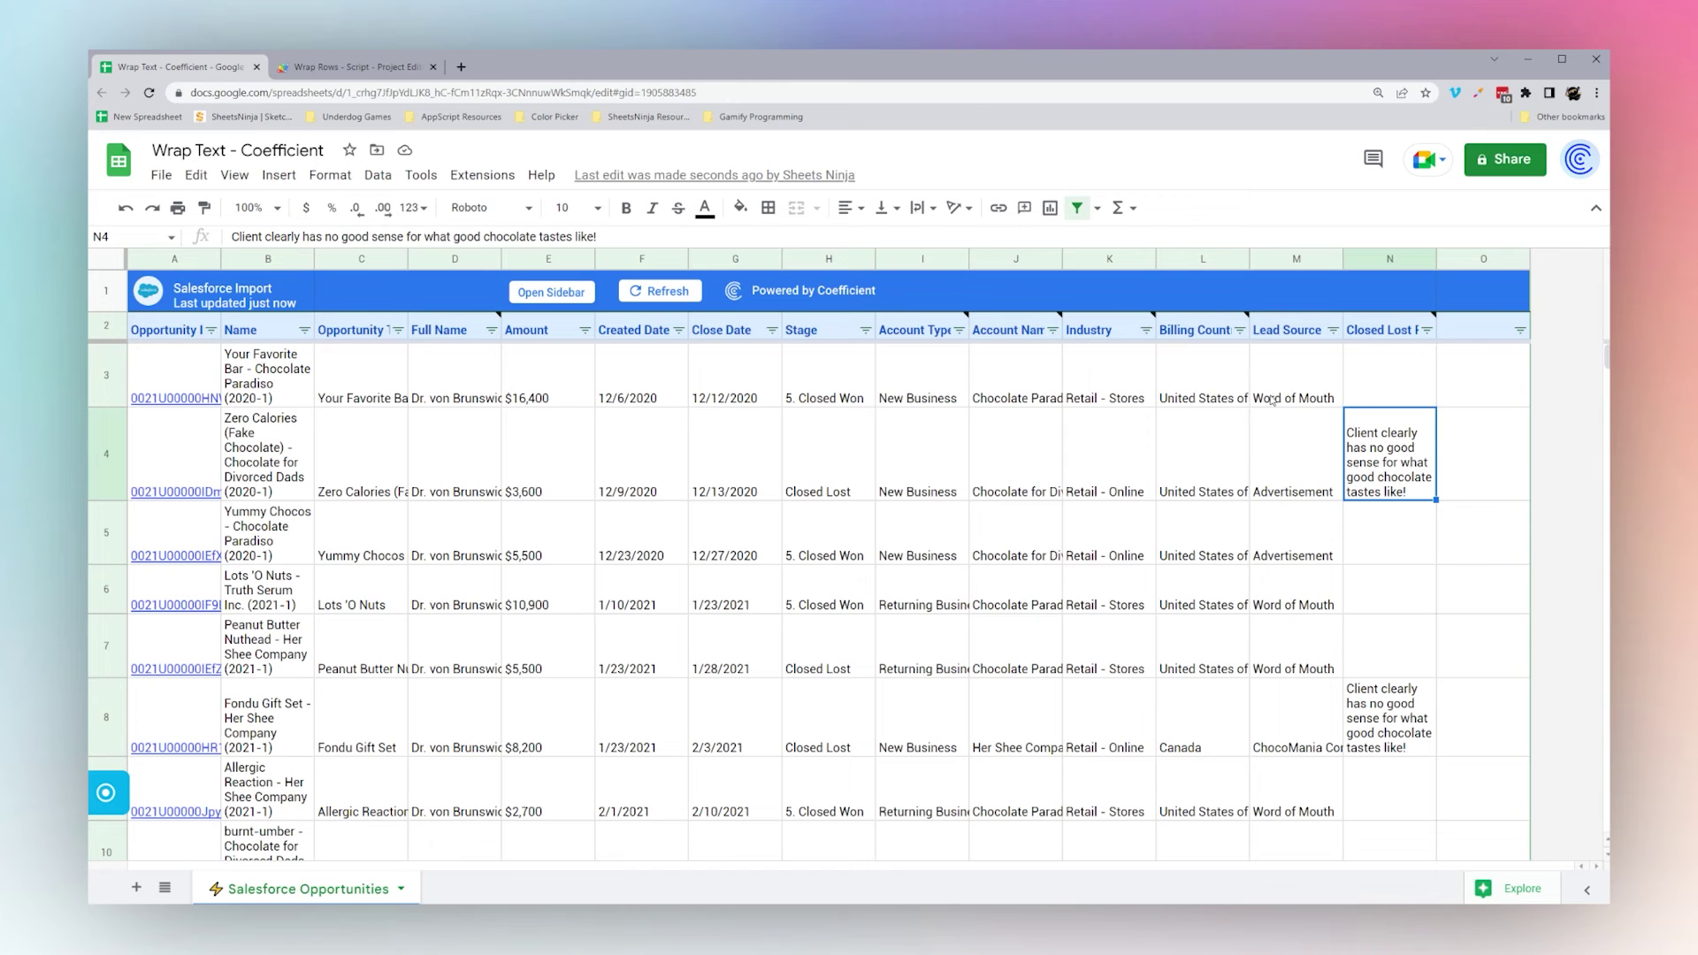
click(354, 67)
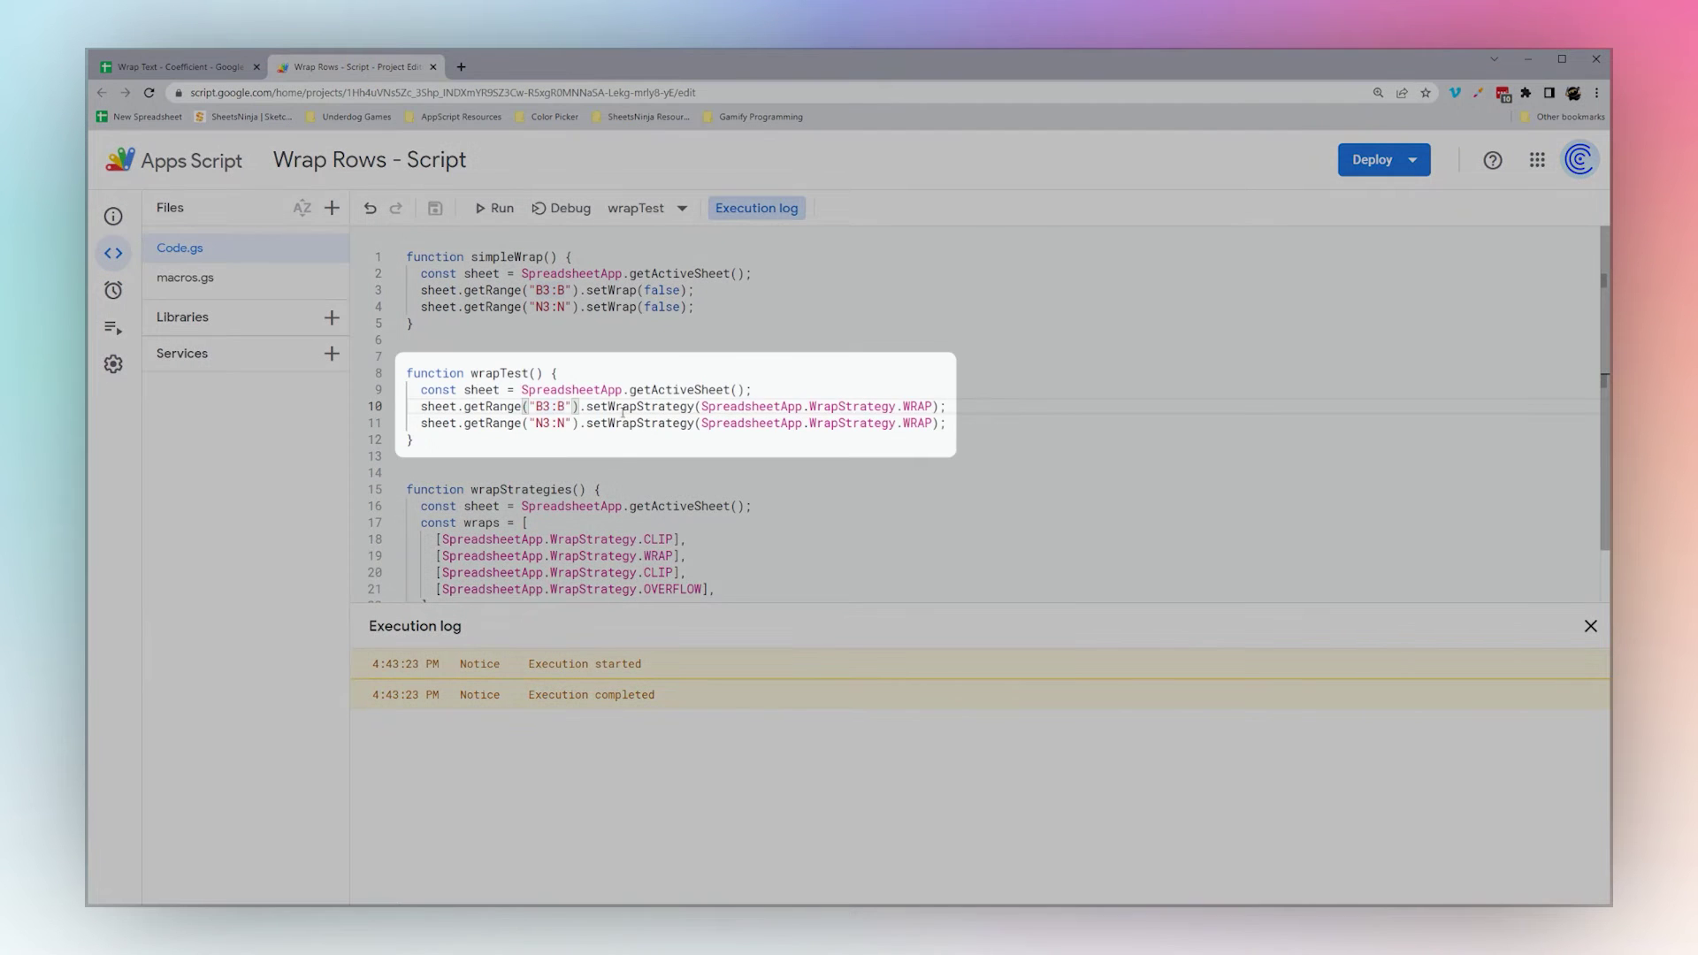
drag(903, 409, 934, 409)
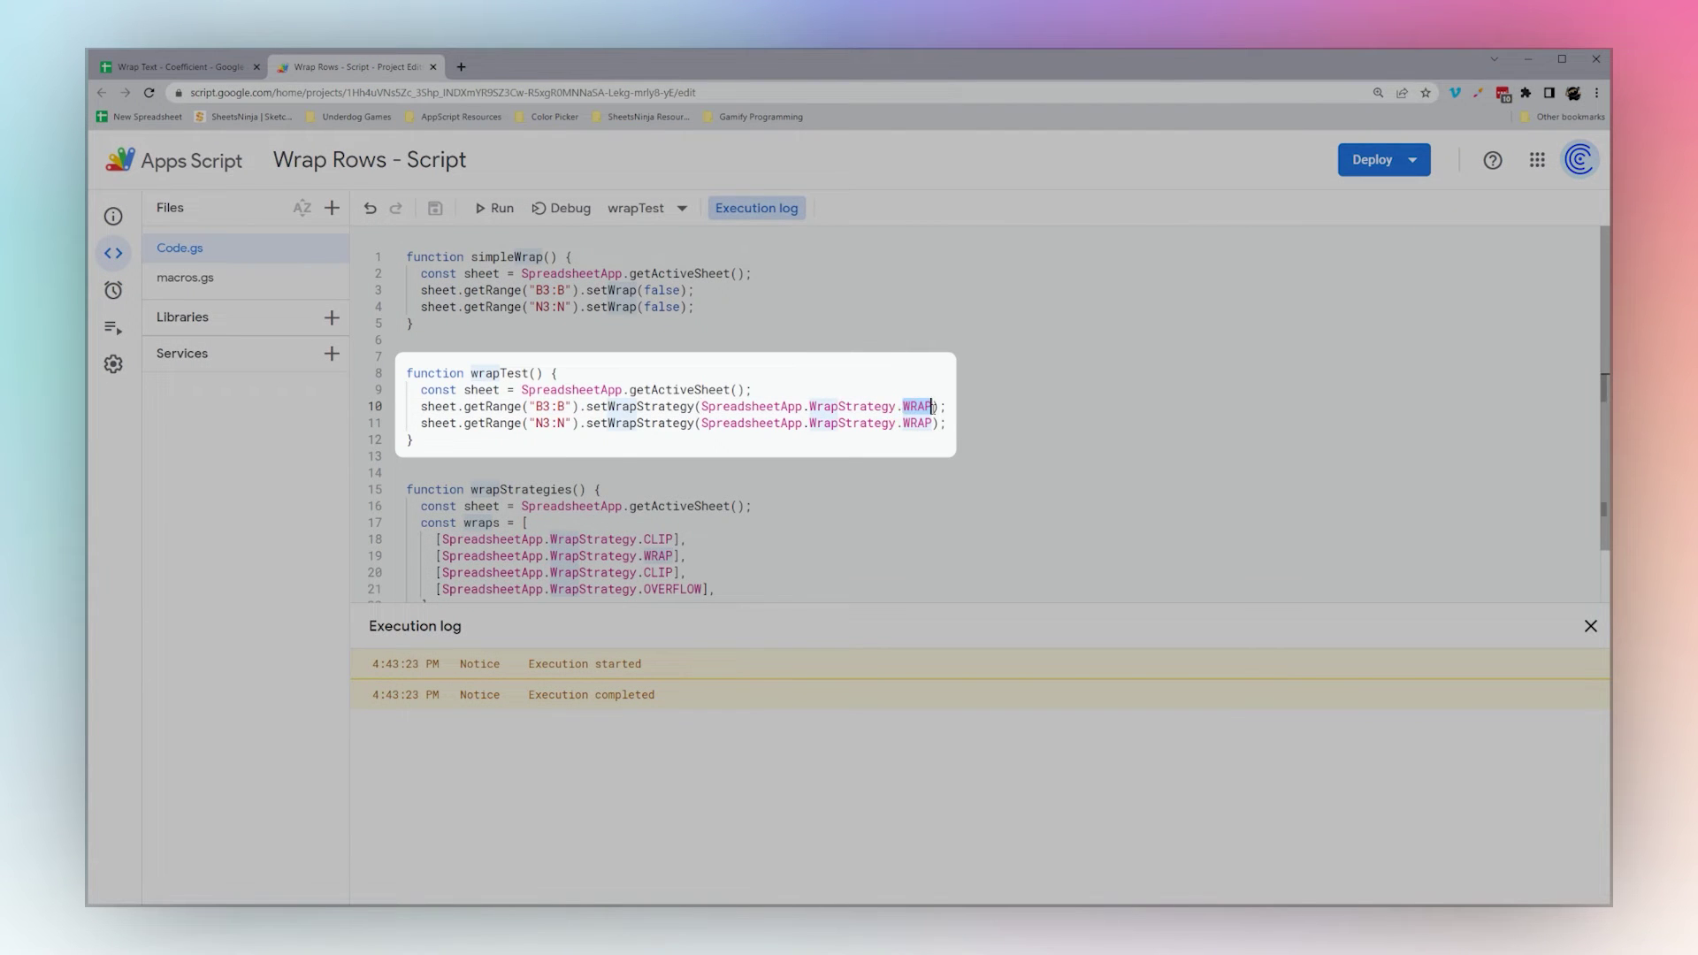
Set both wrapTest ranges, B3:B and N3:N, to CLIP, save, rerun, and check the clipped cells
text(ClIP)
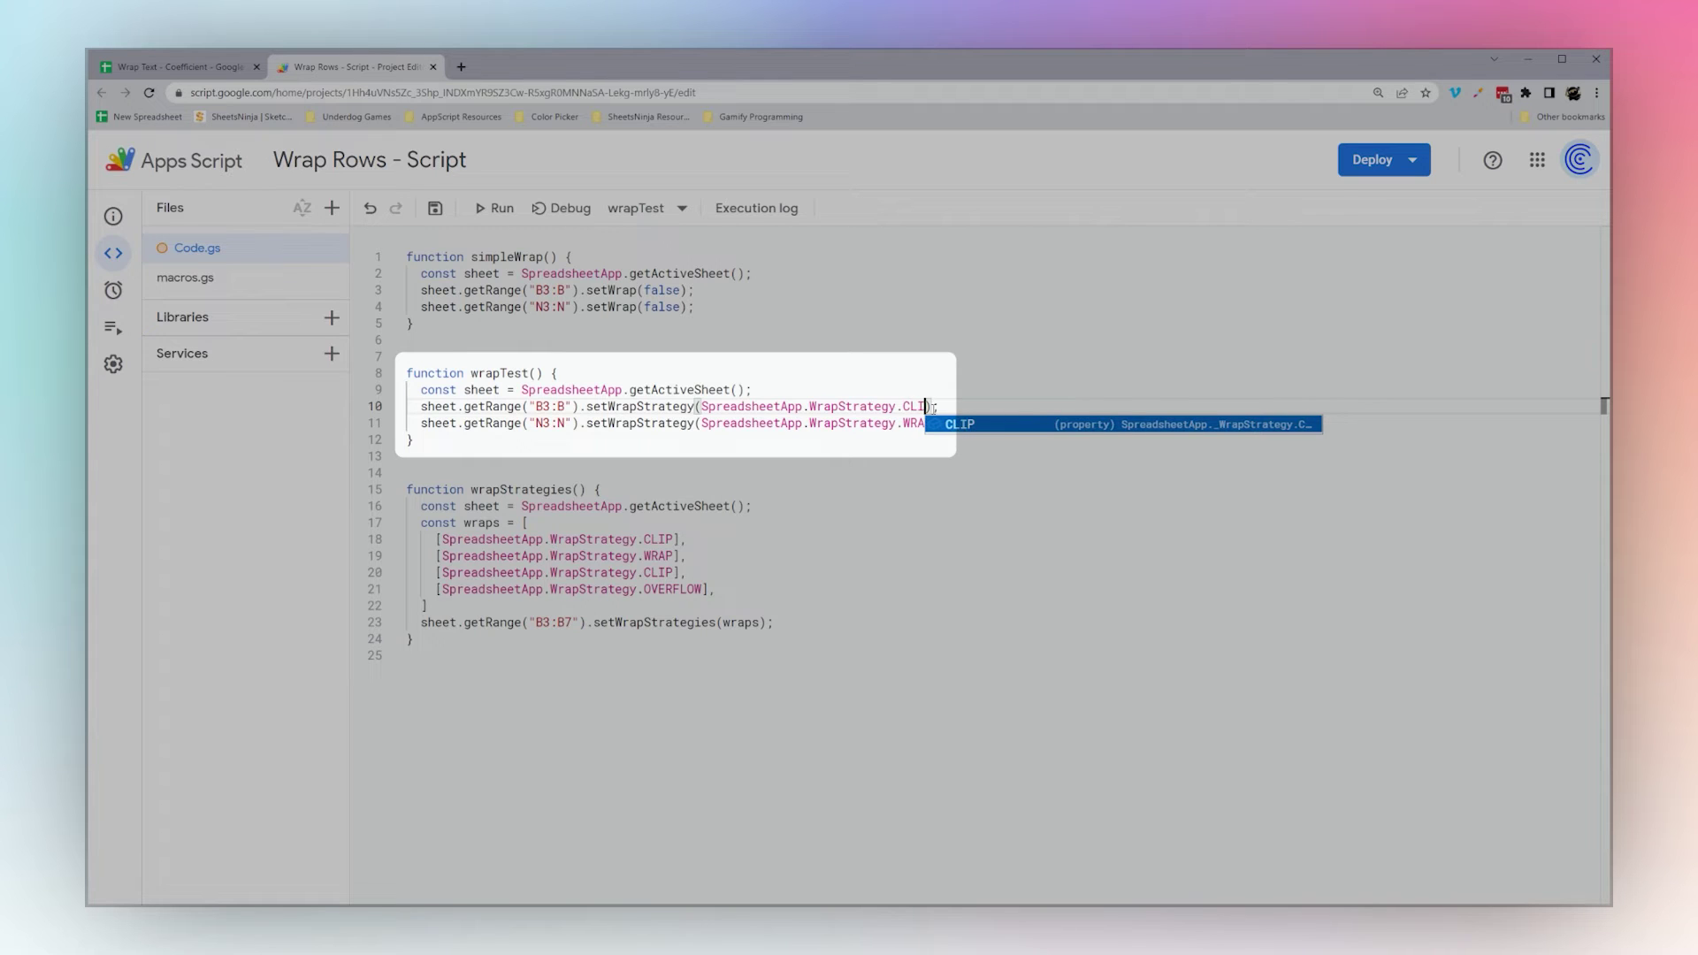
click(932, 423)
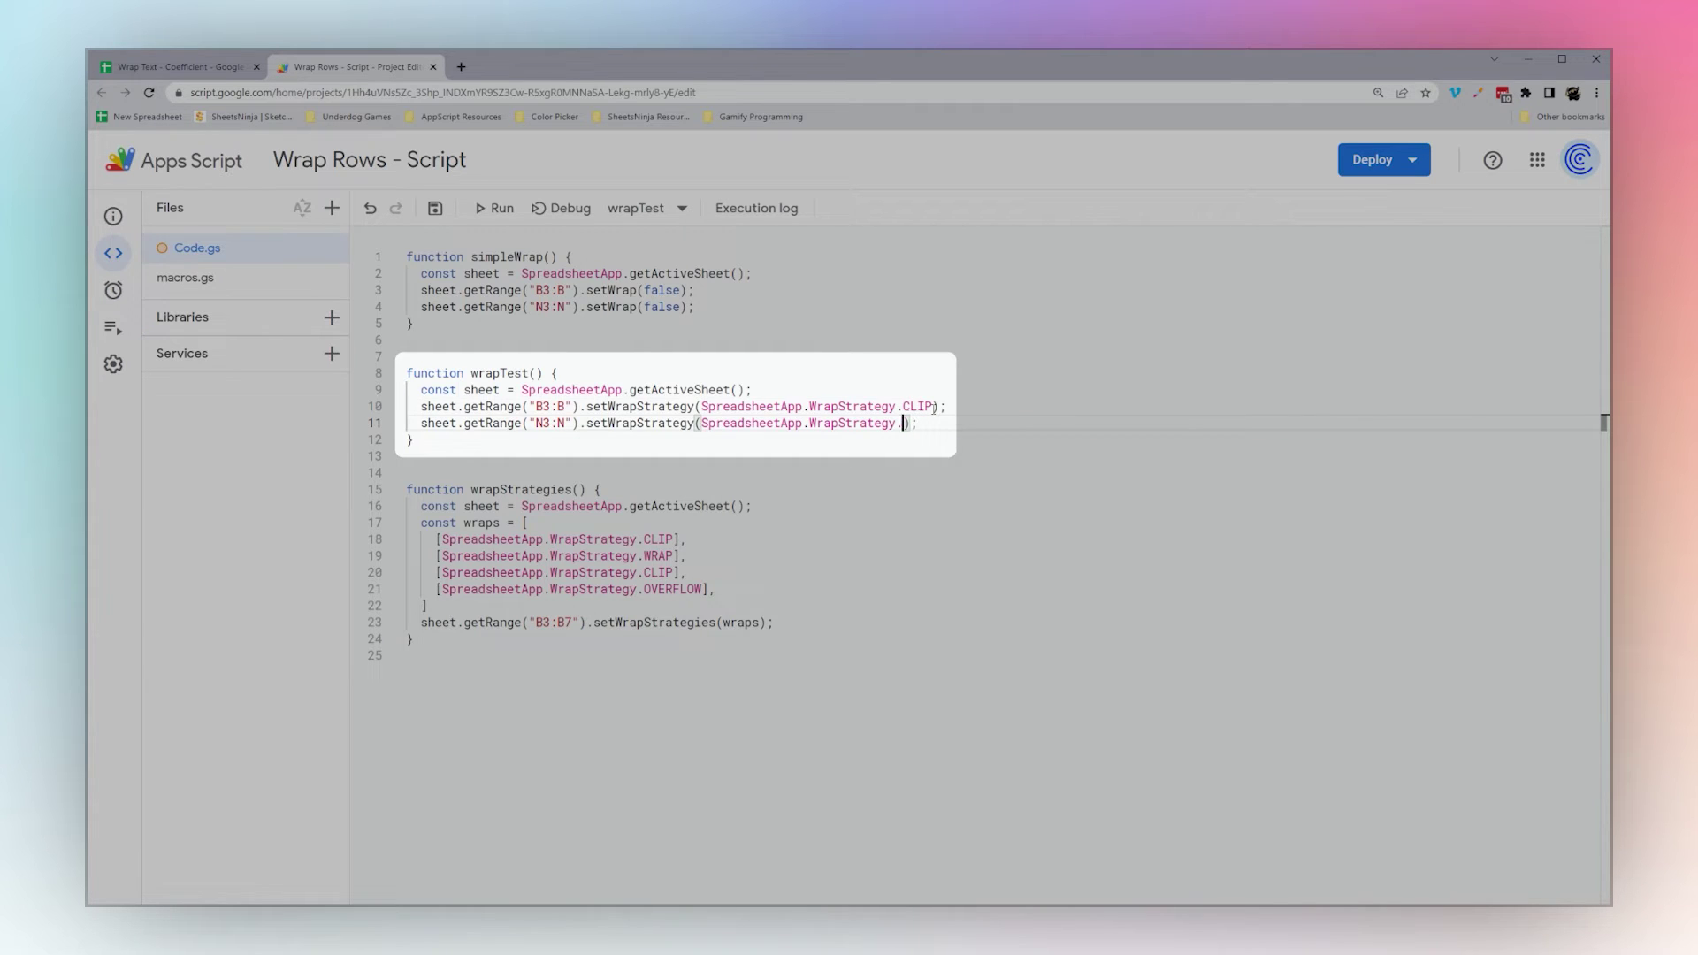
text(CLIP)
key(ctrl+s)
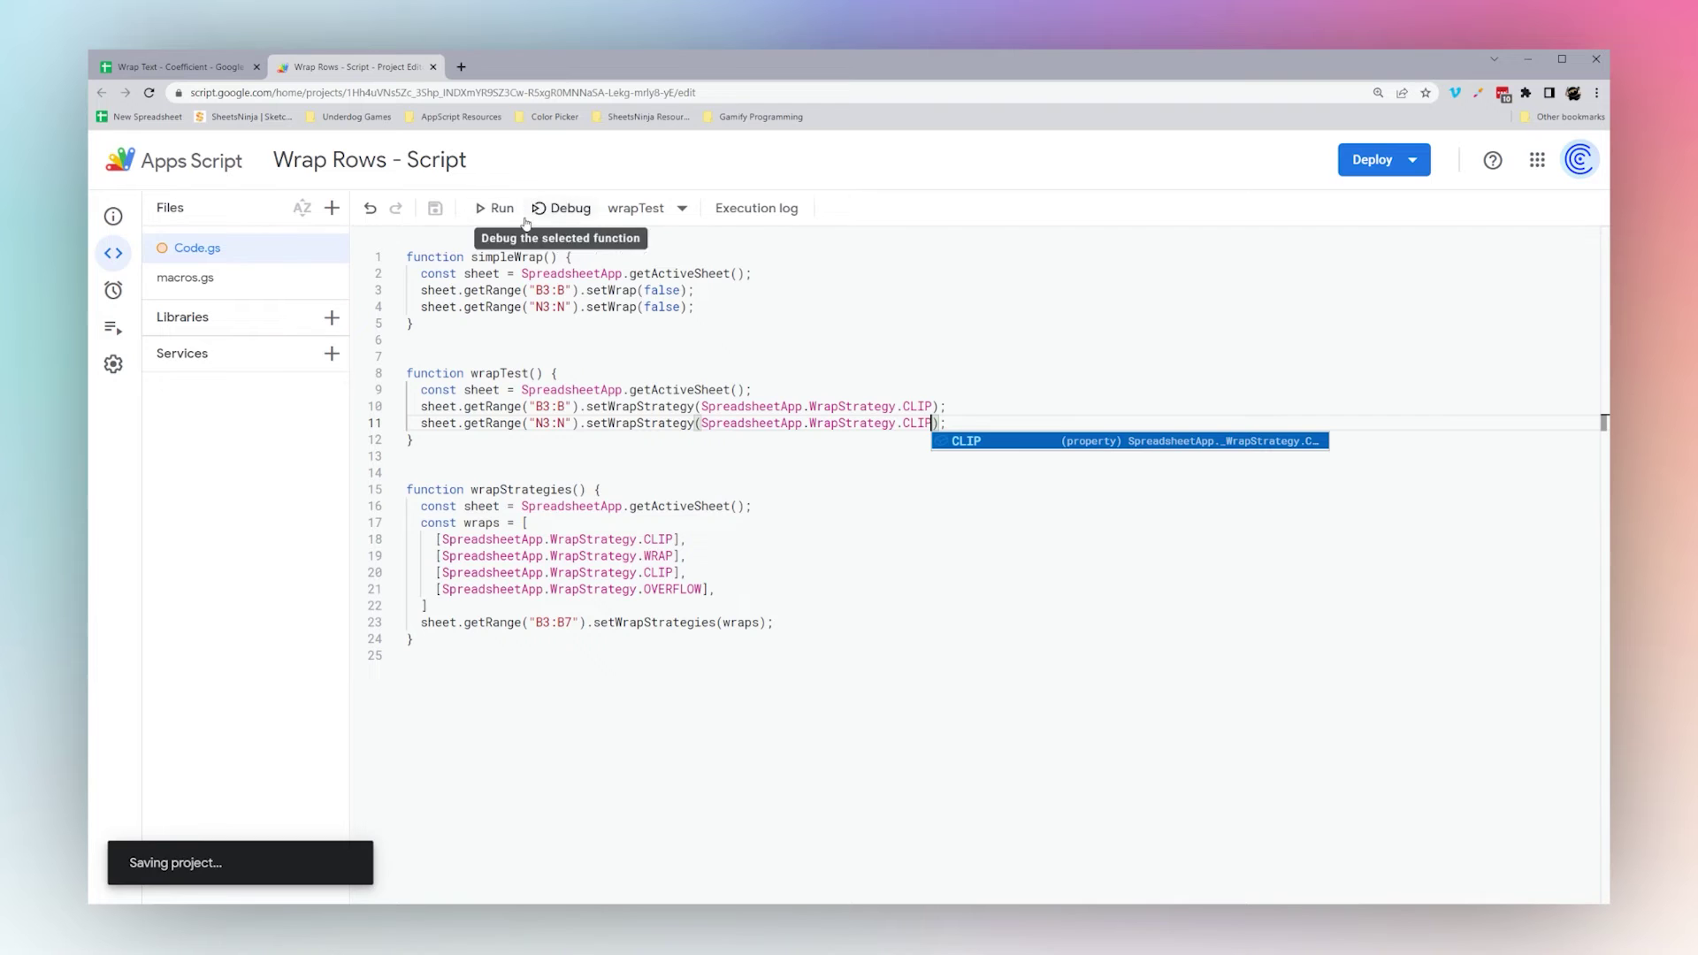
click(495, 208)
click(186, 66)
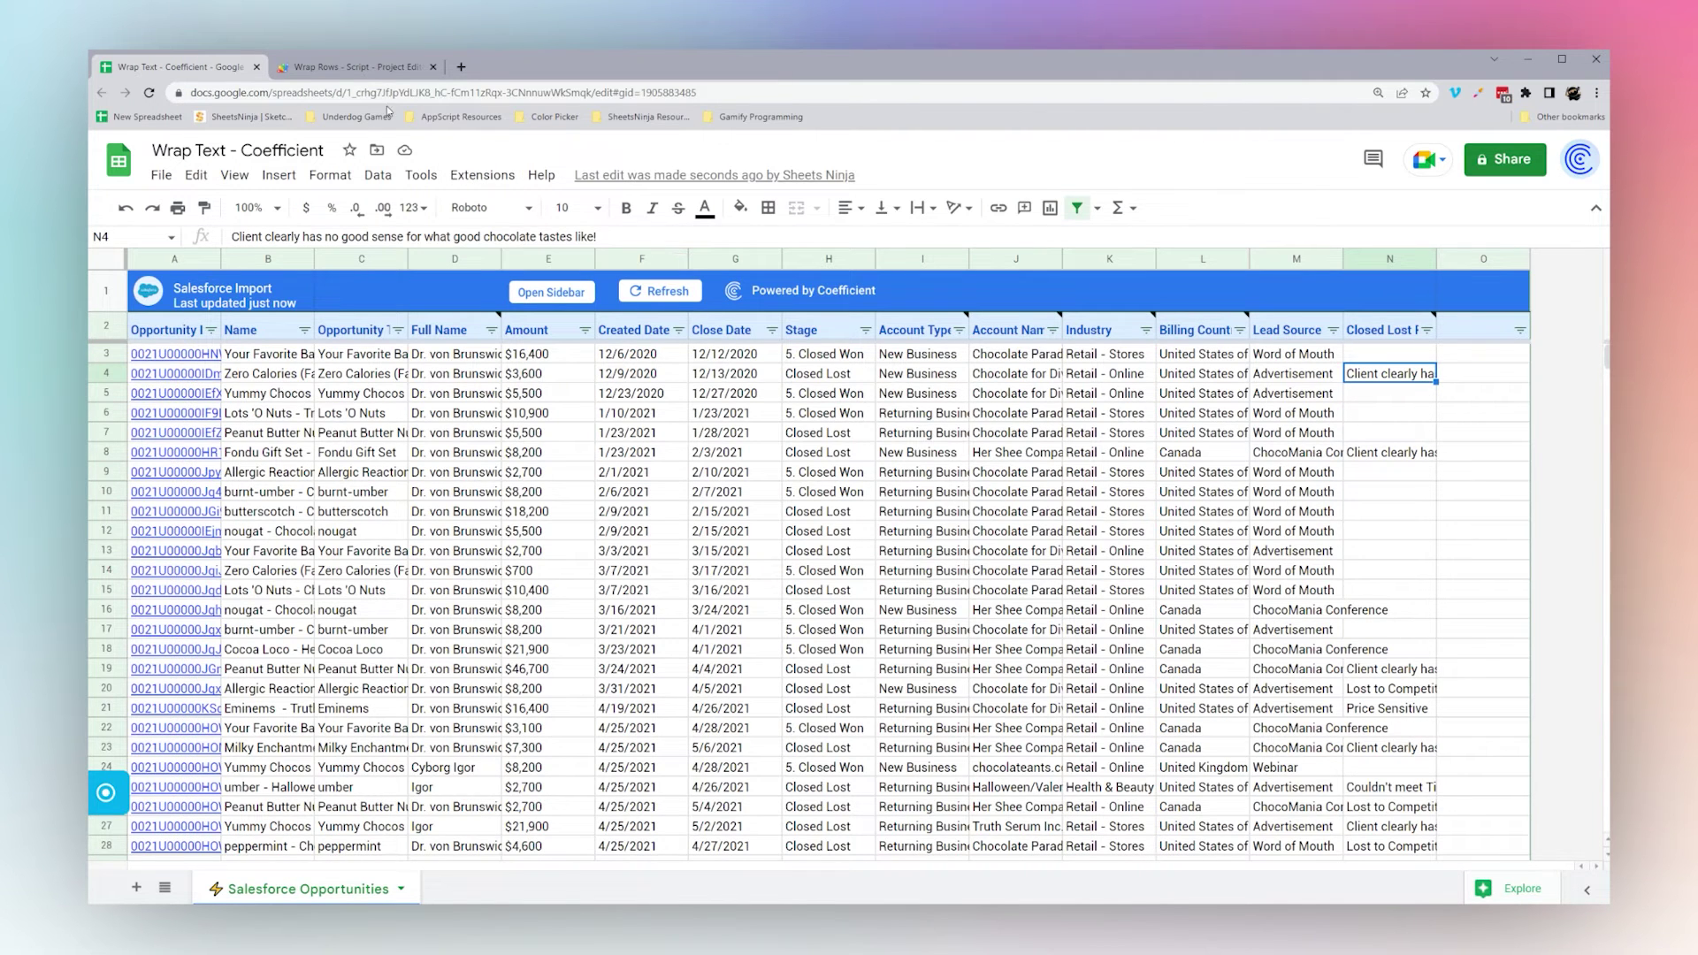
click(349, 66)
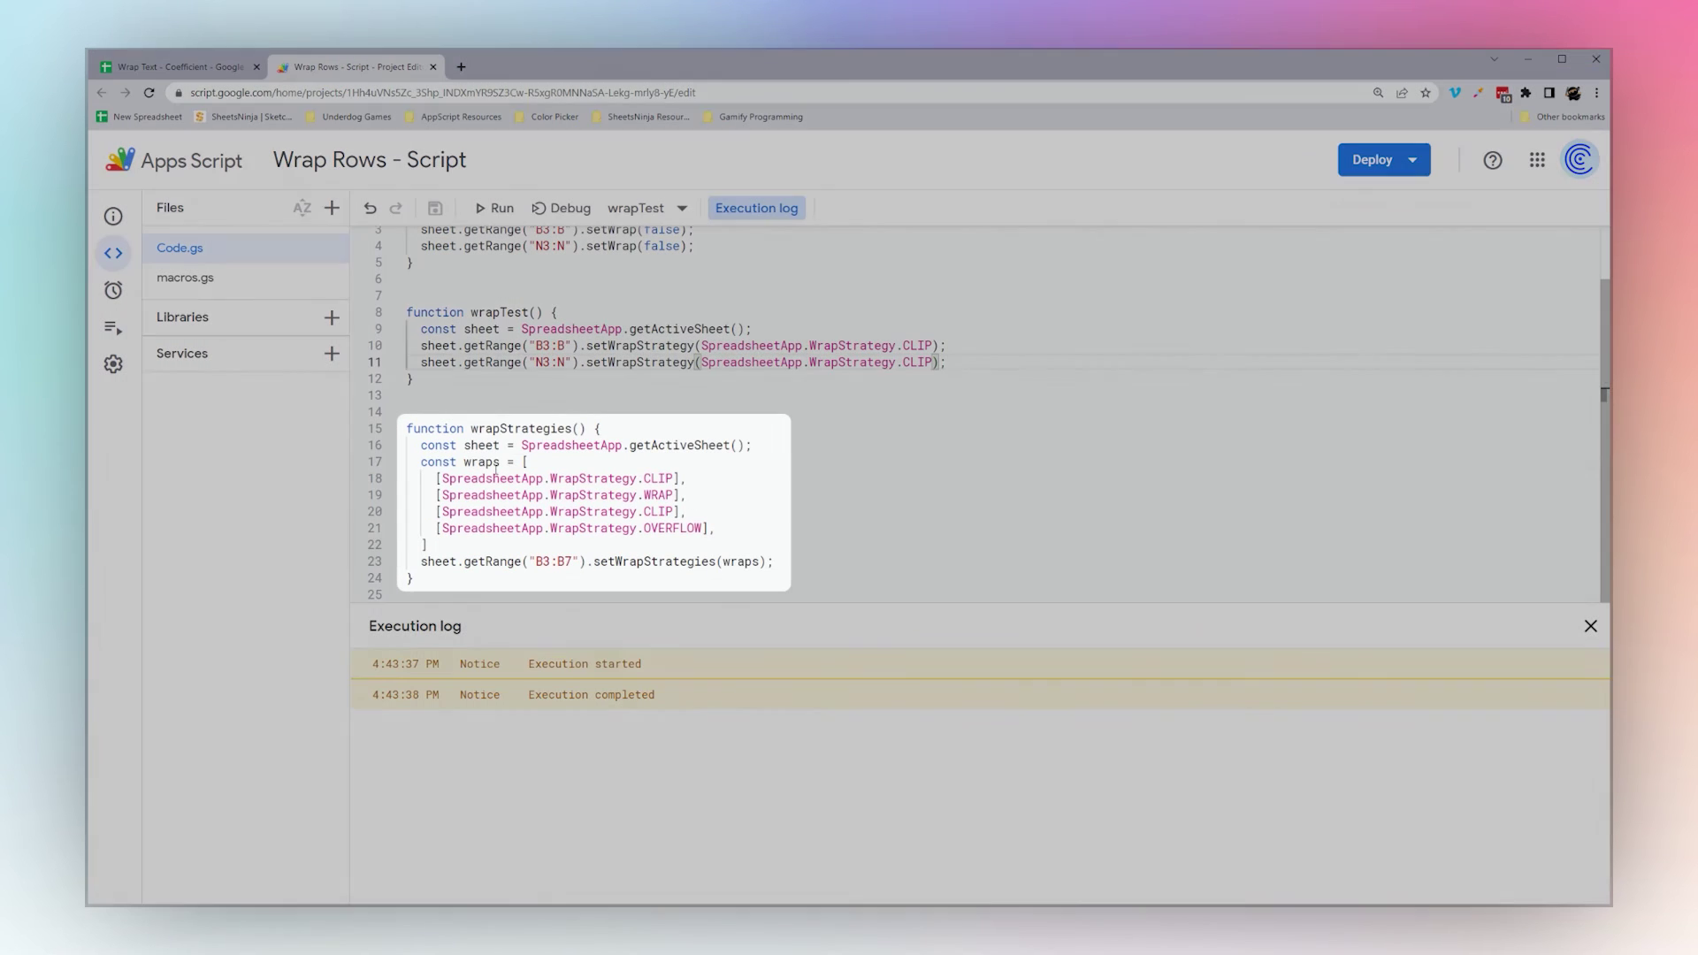
Change the wrapStrategies range from B3:B7 to B3:B6, save, and run wrapStrategies
click(493, 463)
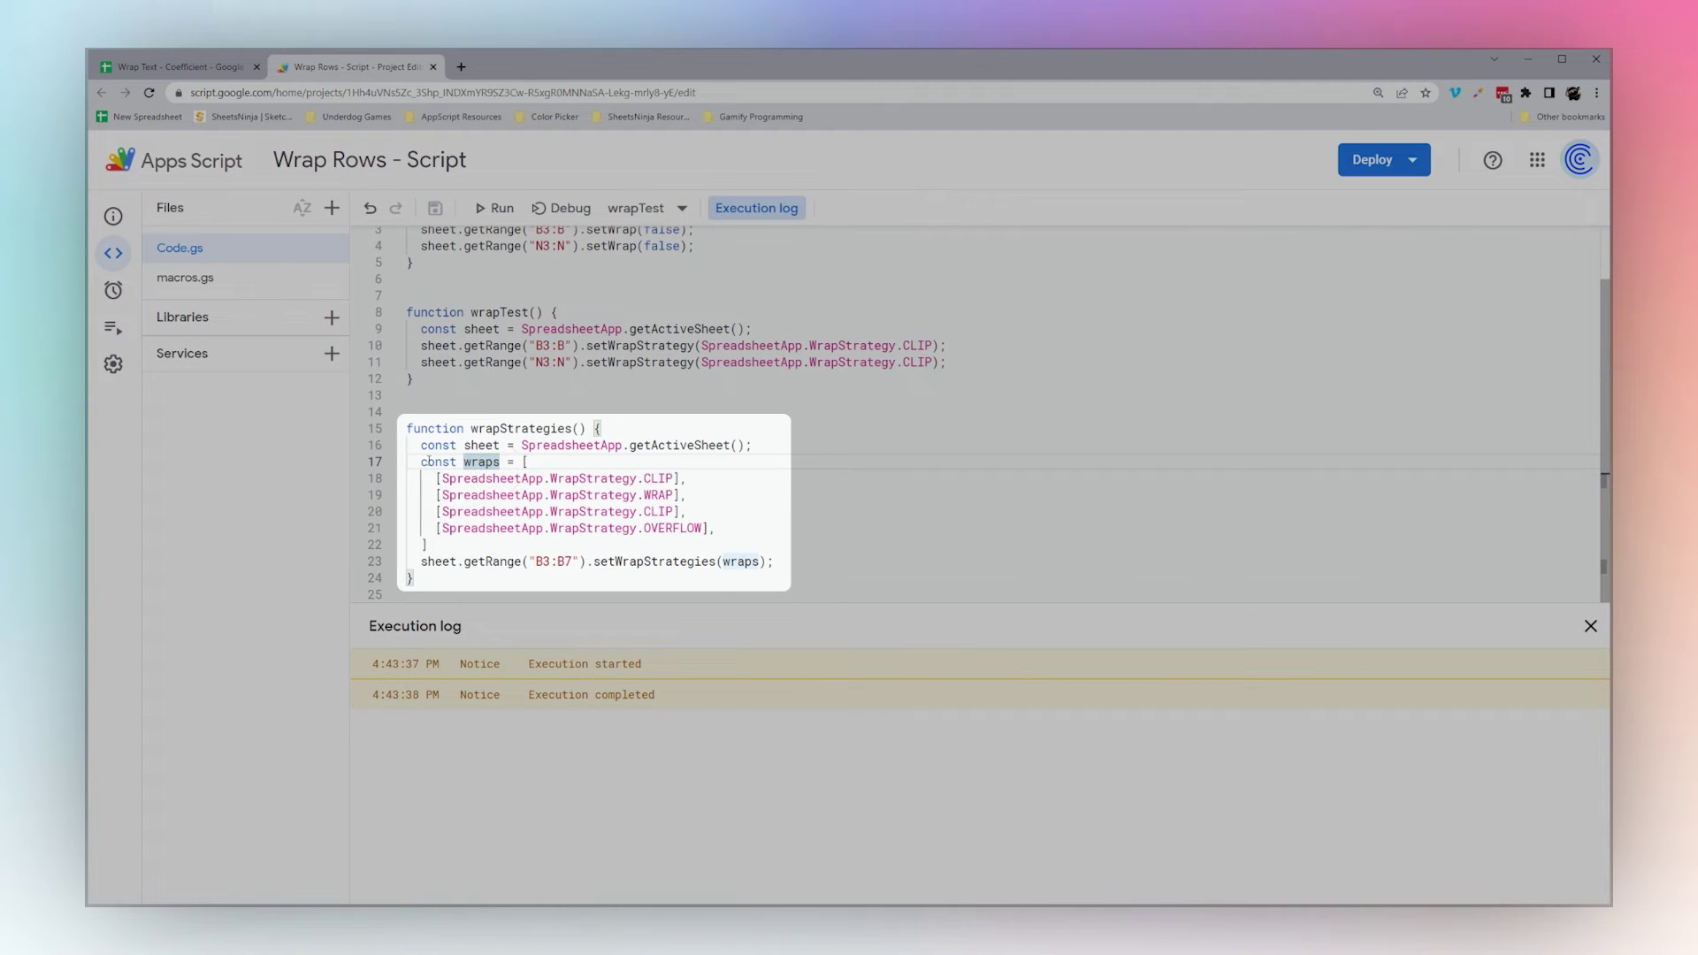
drag(429, 461, 496, 463)
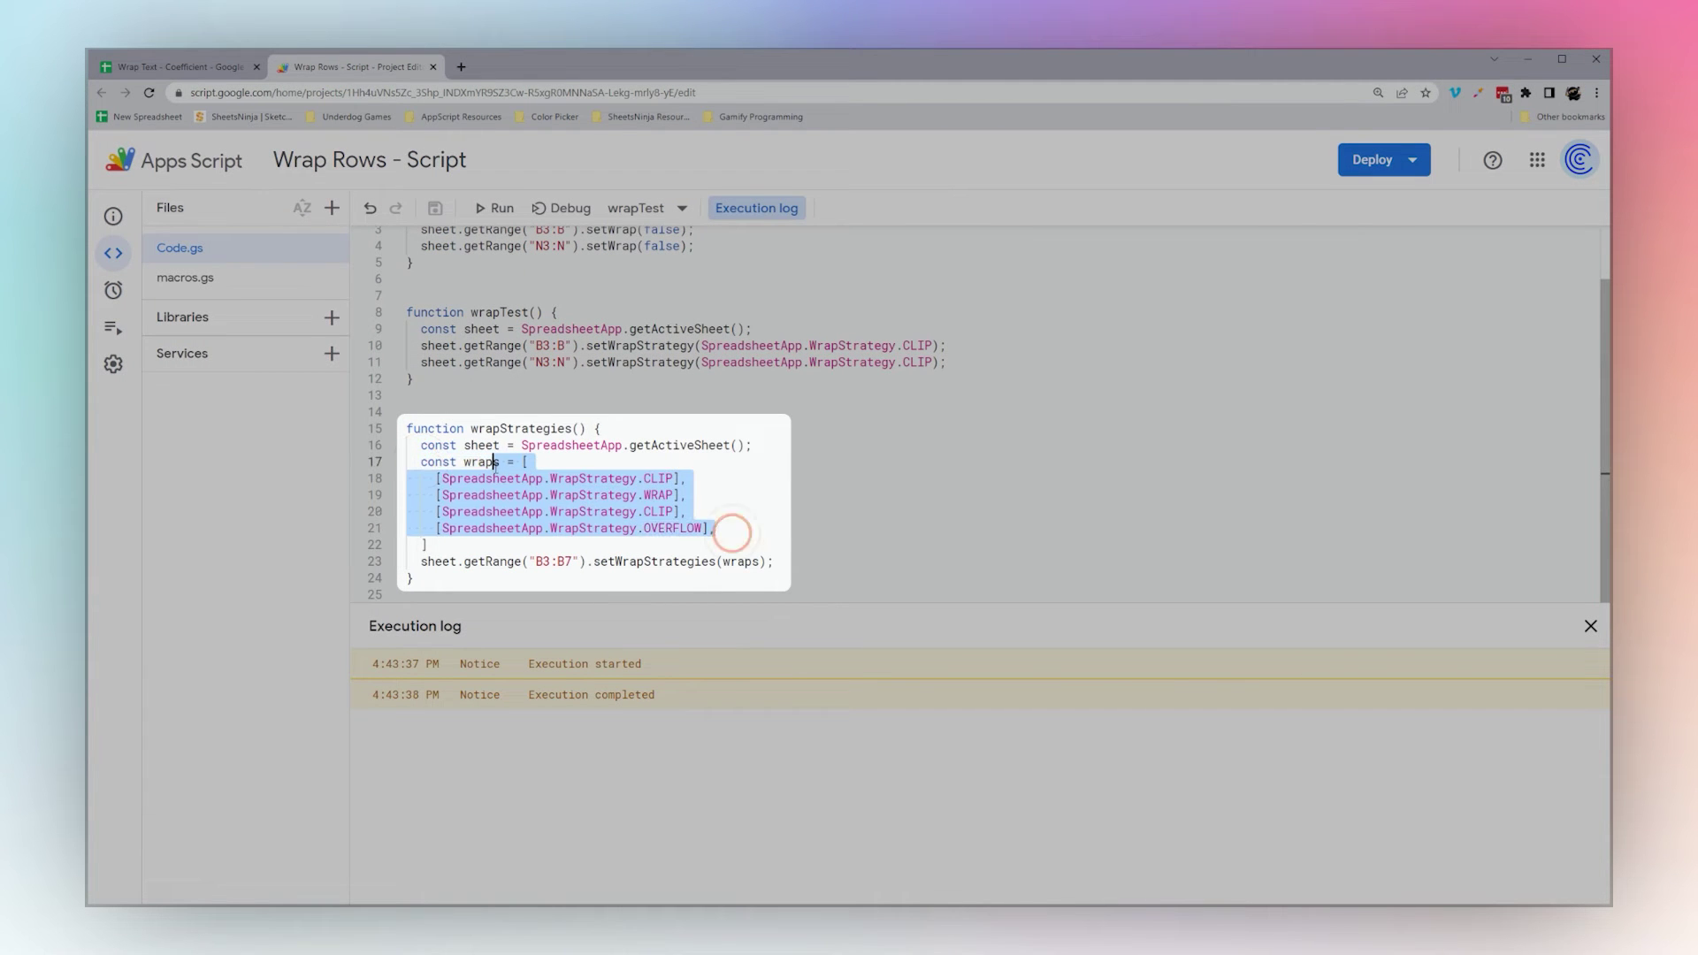
drag(542, 561, 775, 561)
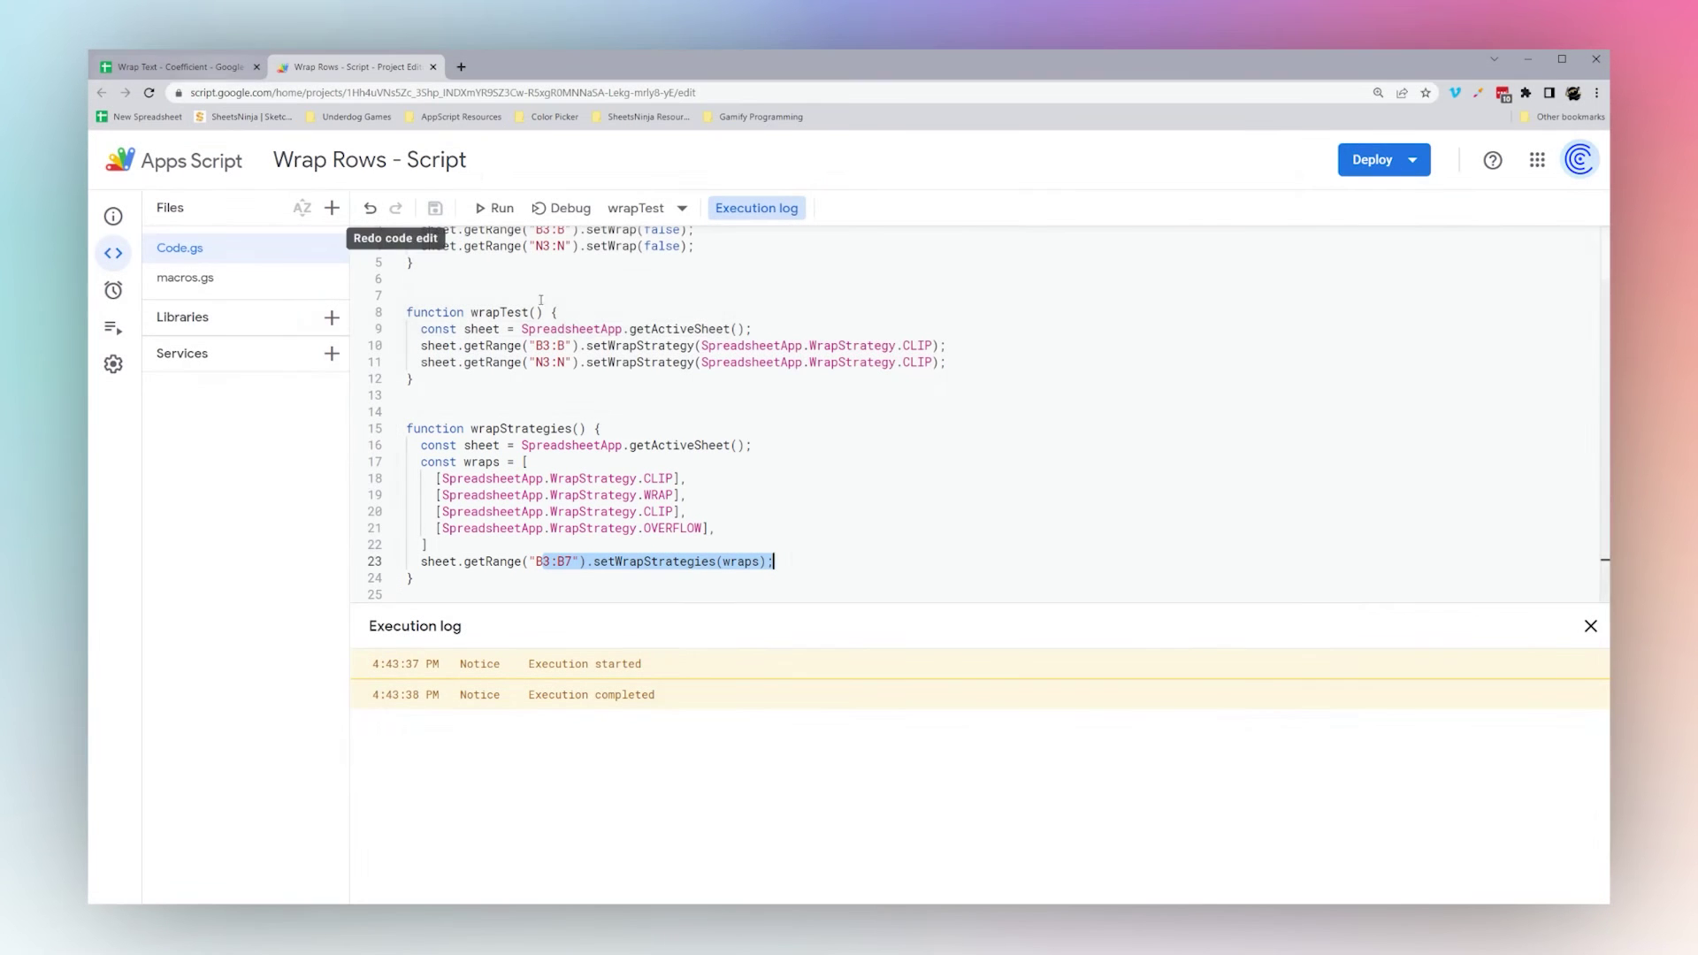
click(520, 330)
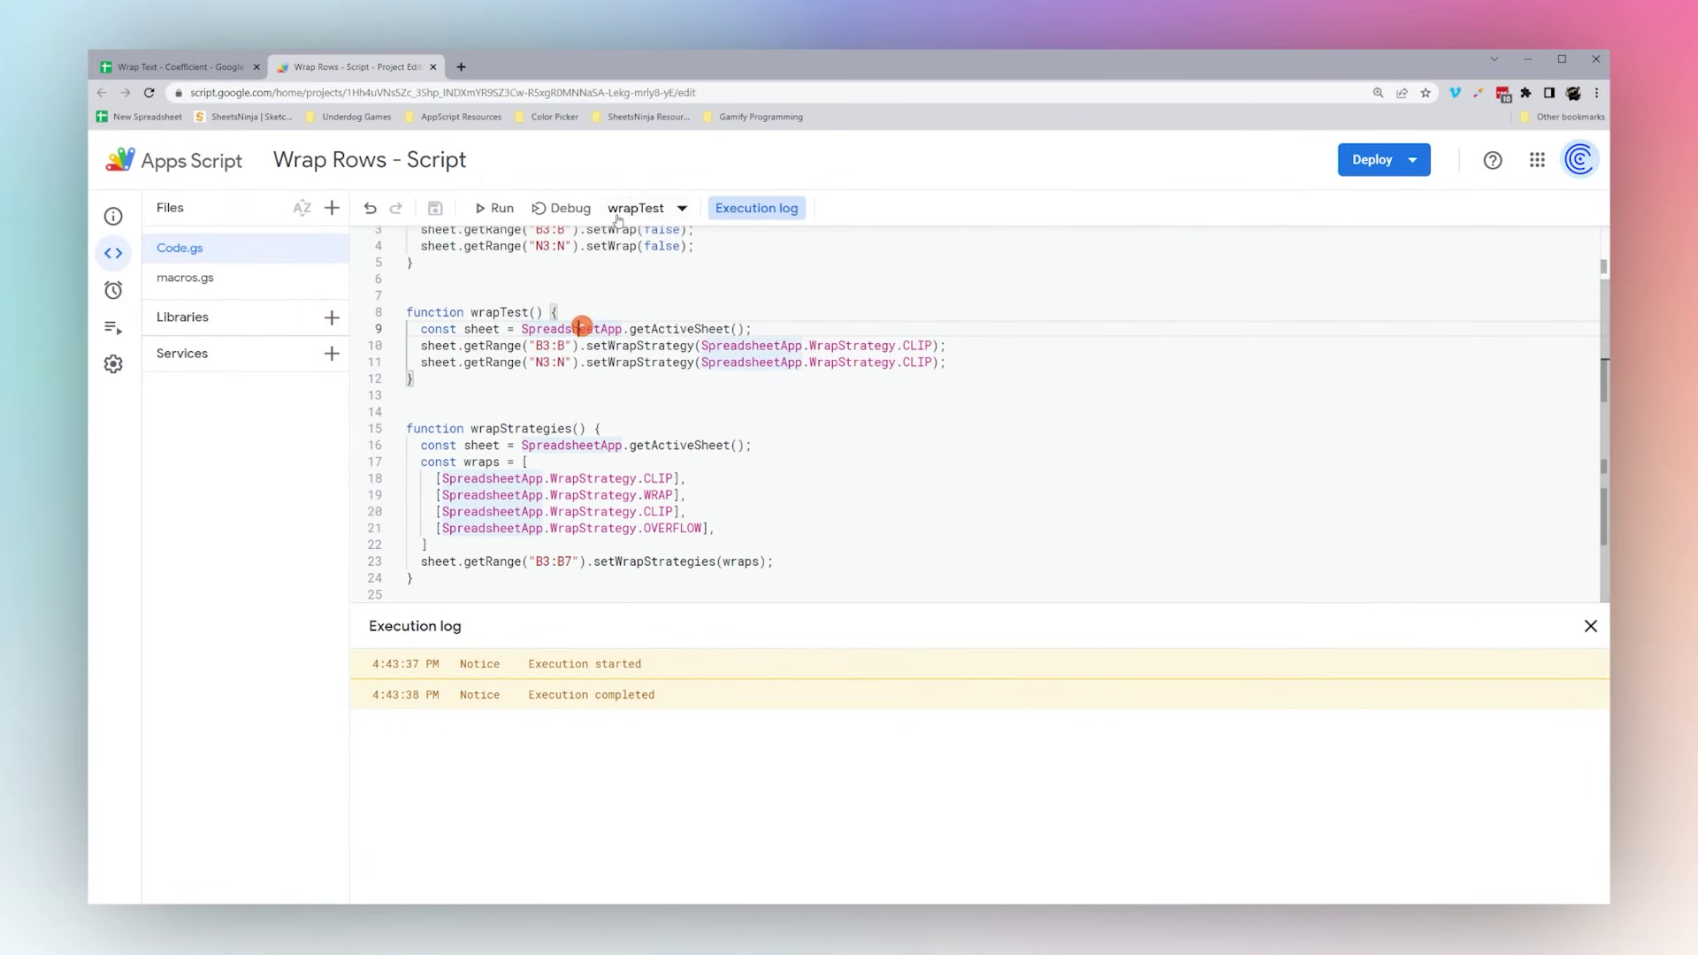
click(619, 208)
click(649, 304)
click(495, 208)
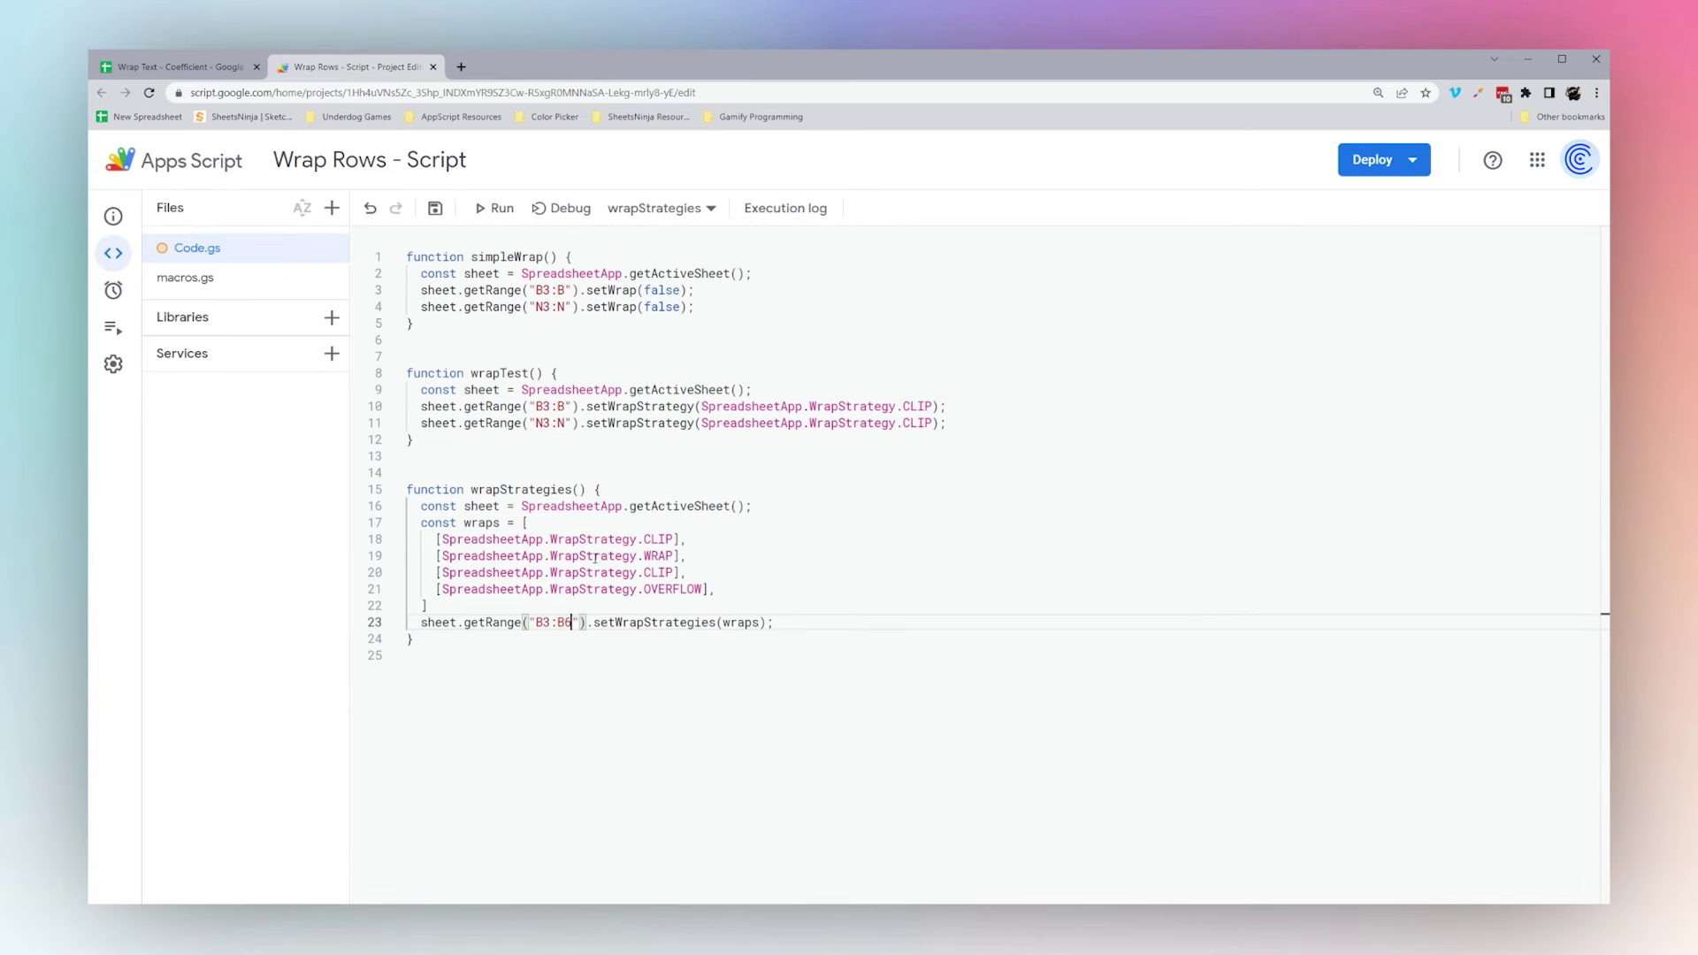
key(ctrl+s)
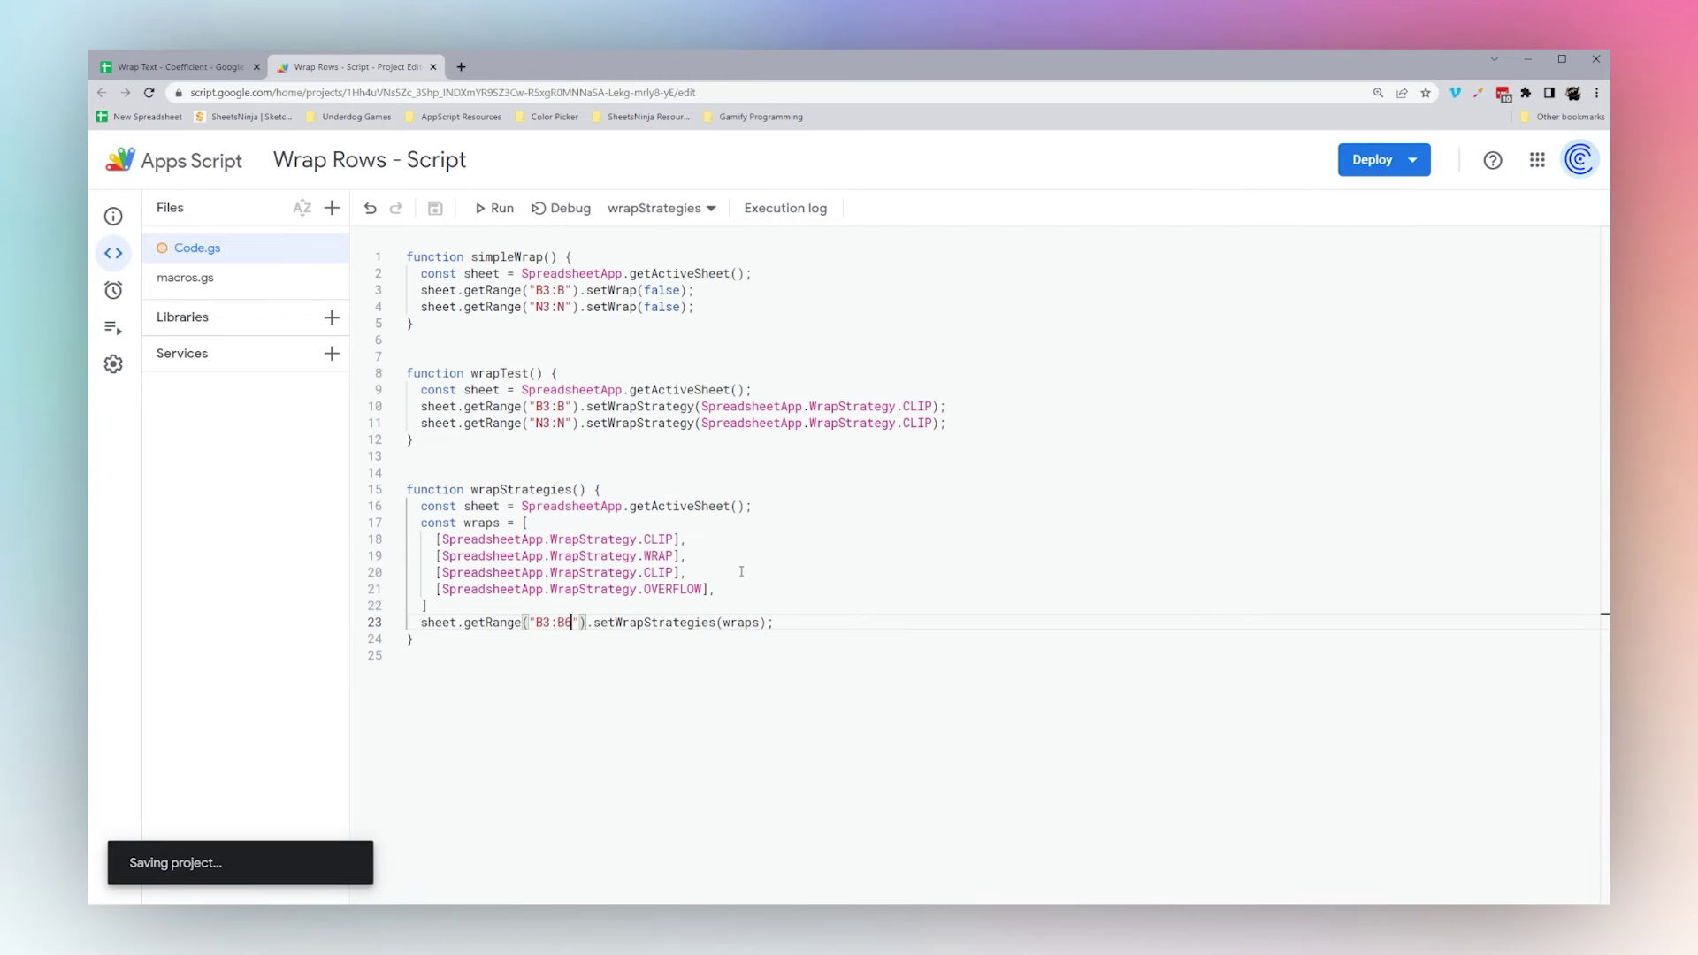
click(495, 208)
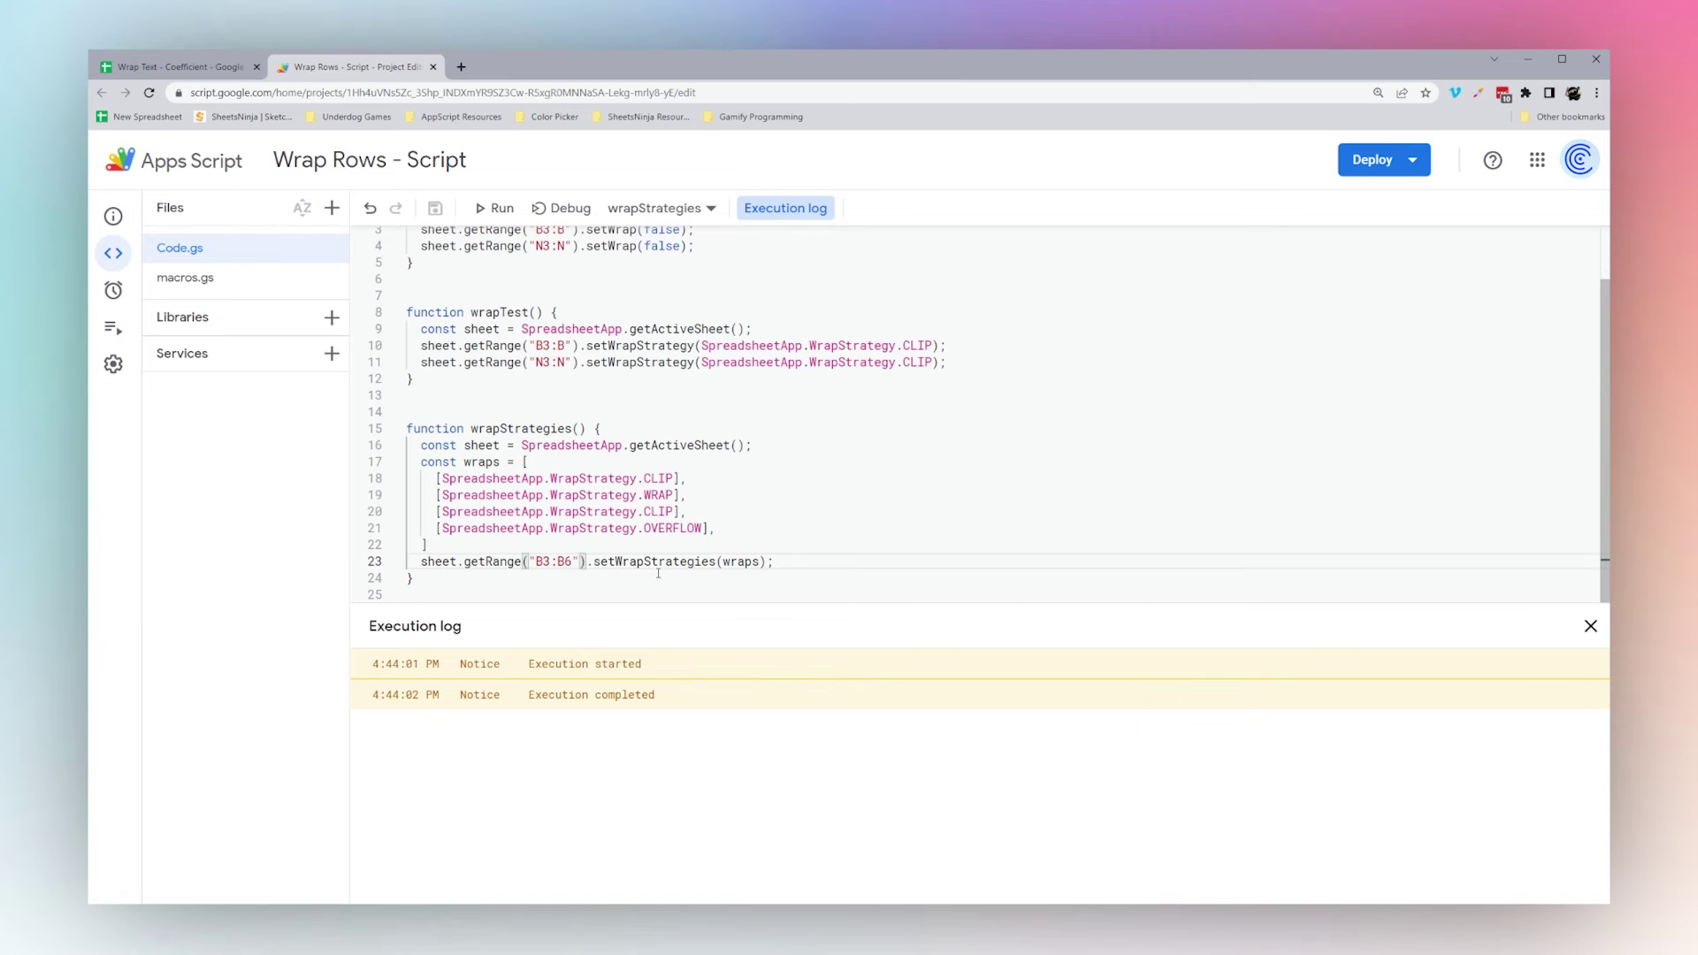
Compare cells B3 to B6 in the sheet against the CLIP, WRAP, CLIP, OVERFLOW strategies
click(177, 64)
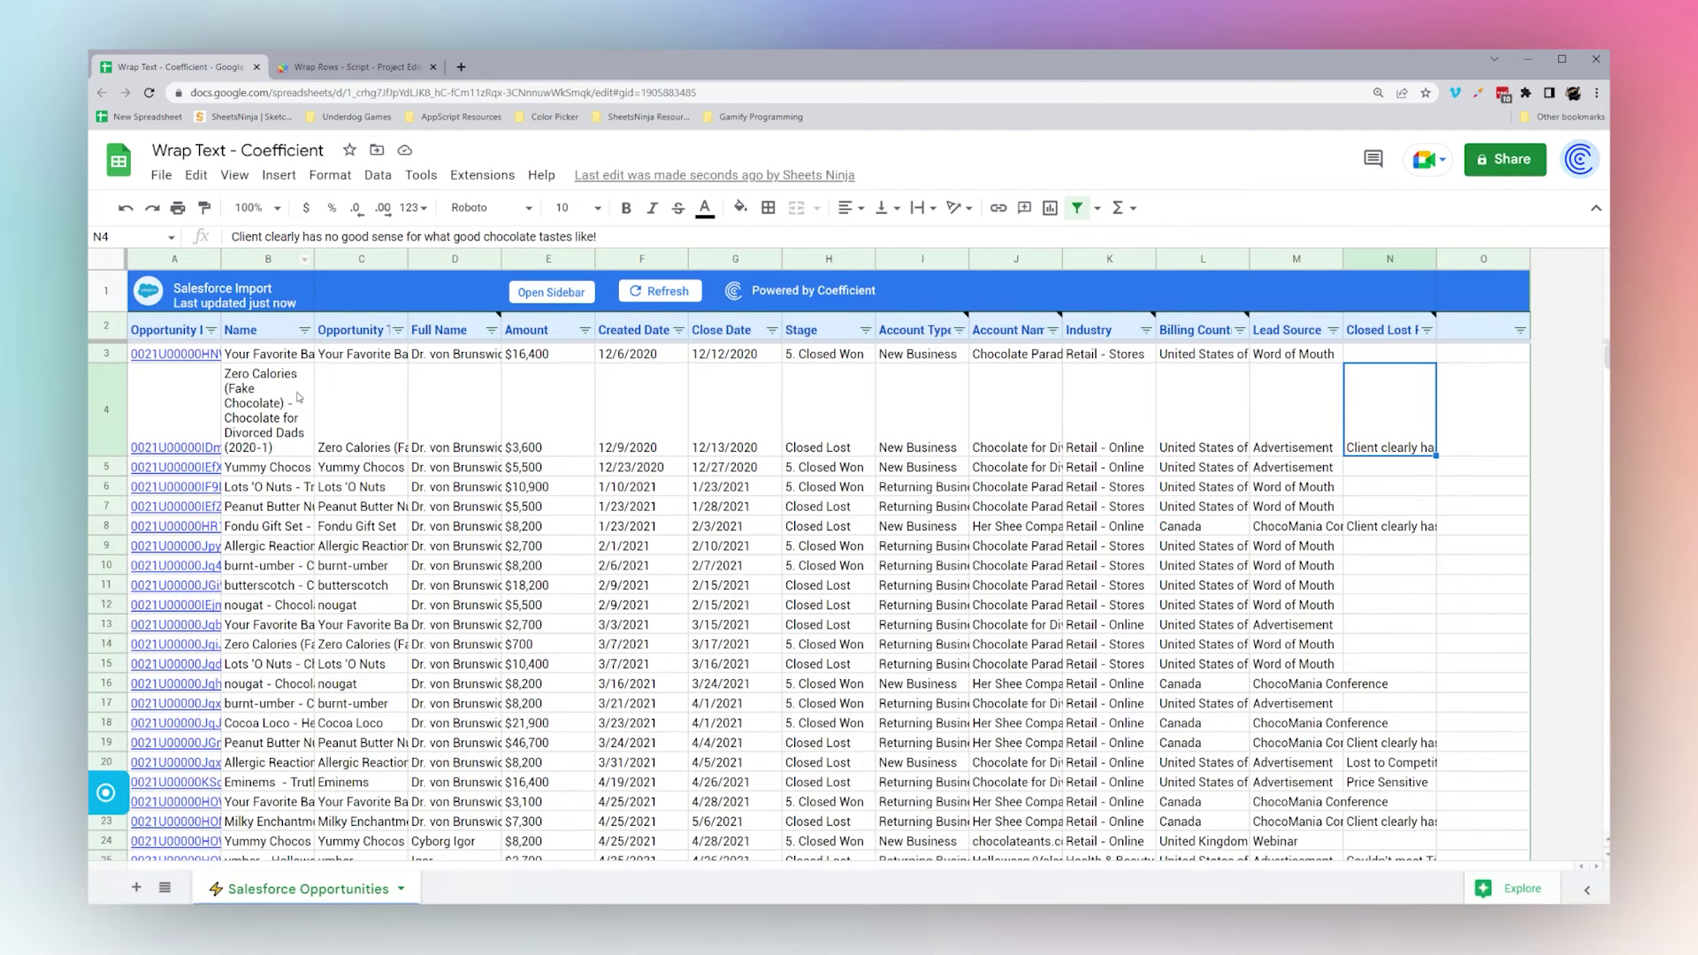
click(353, 66)
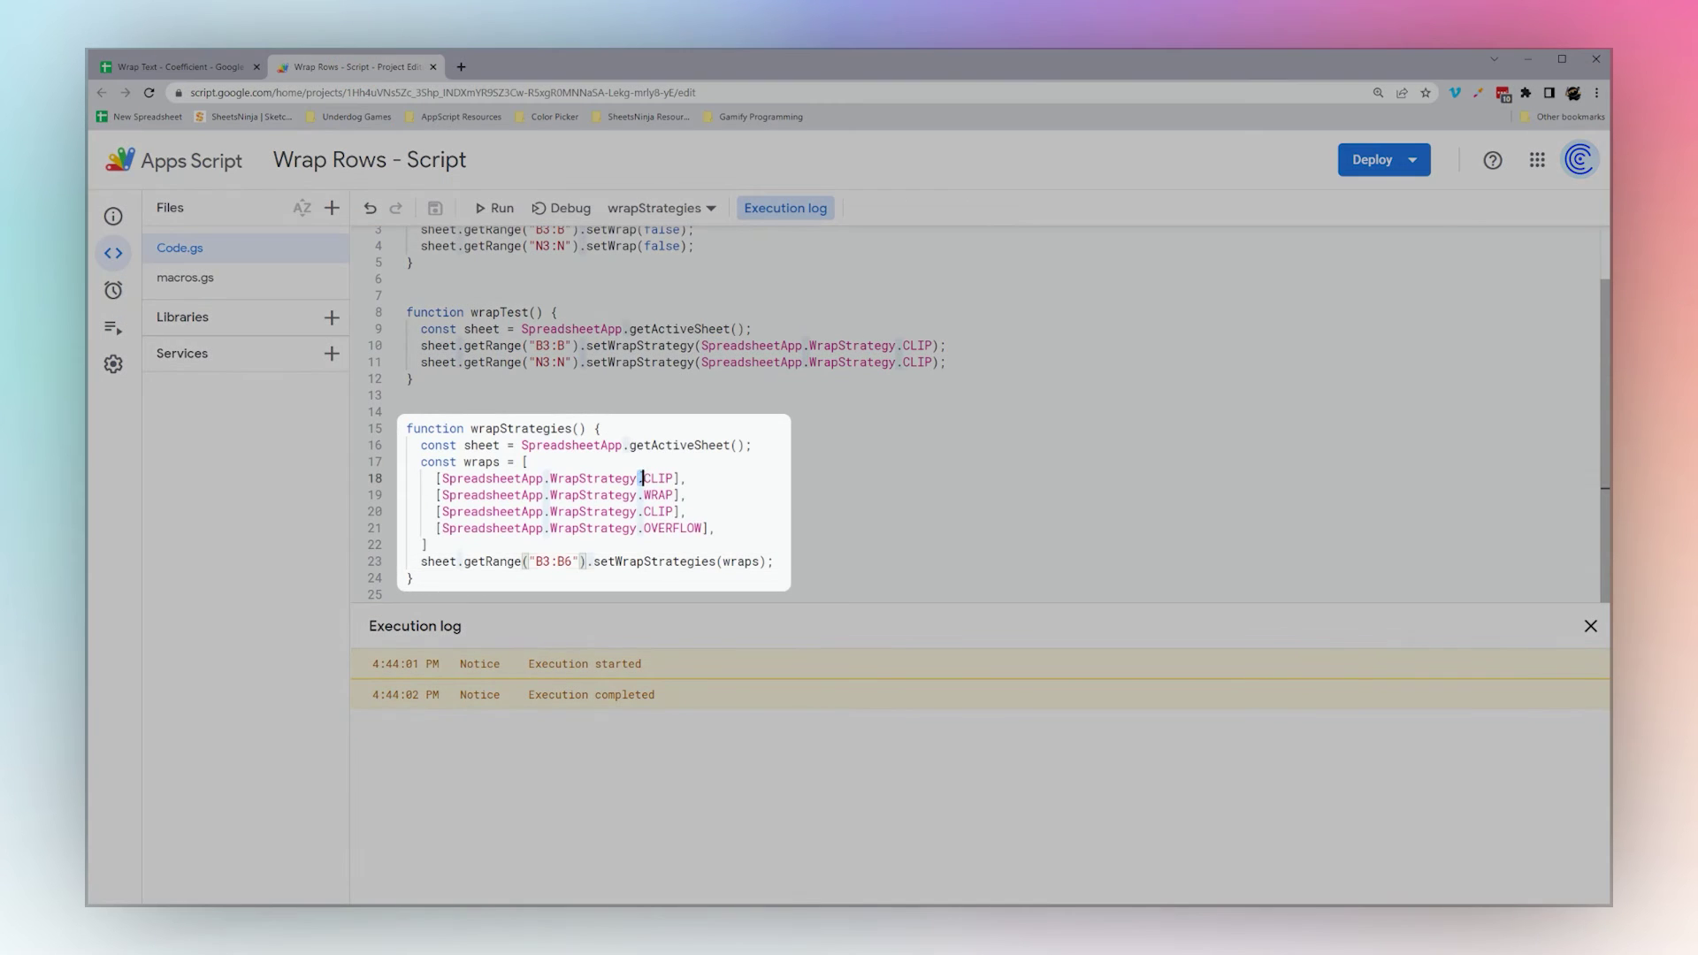
drag(659, 479, 639, 478)
click(182, 66)
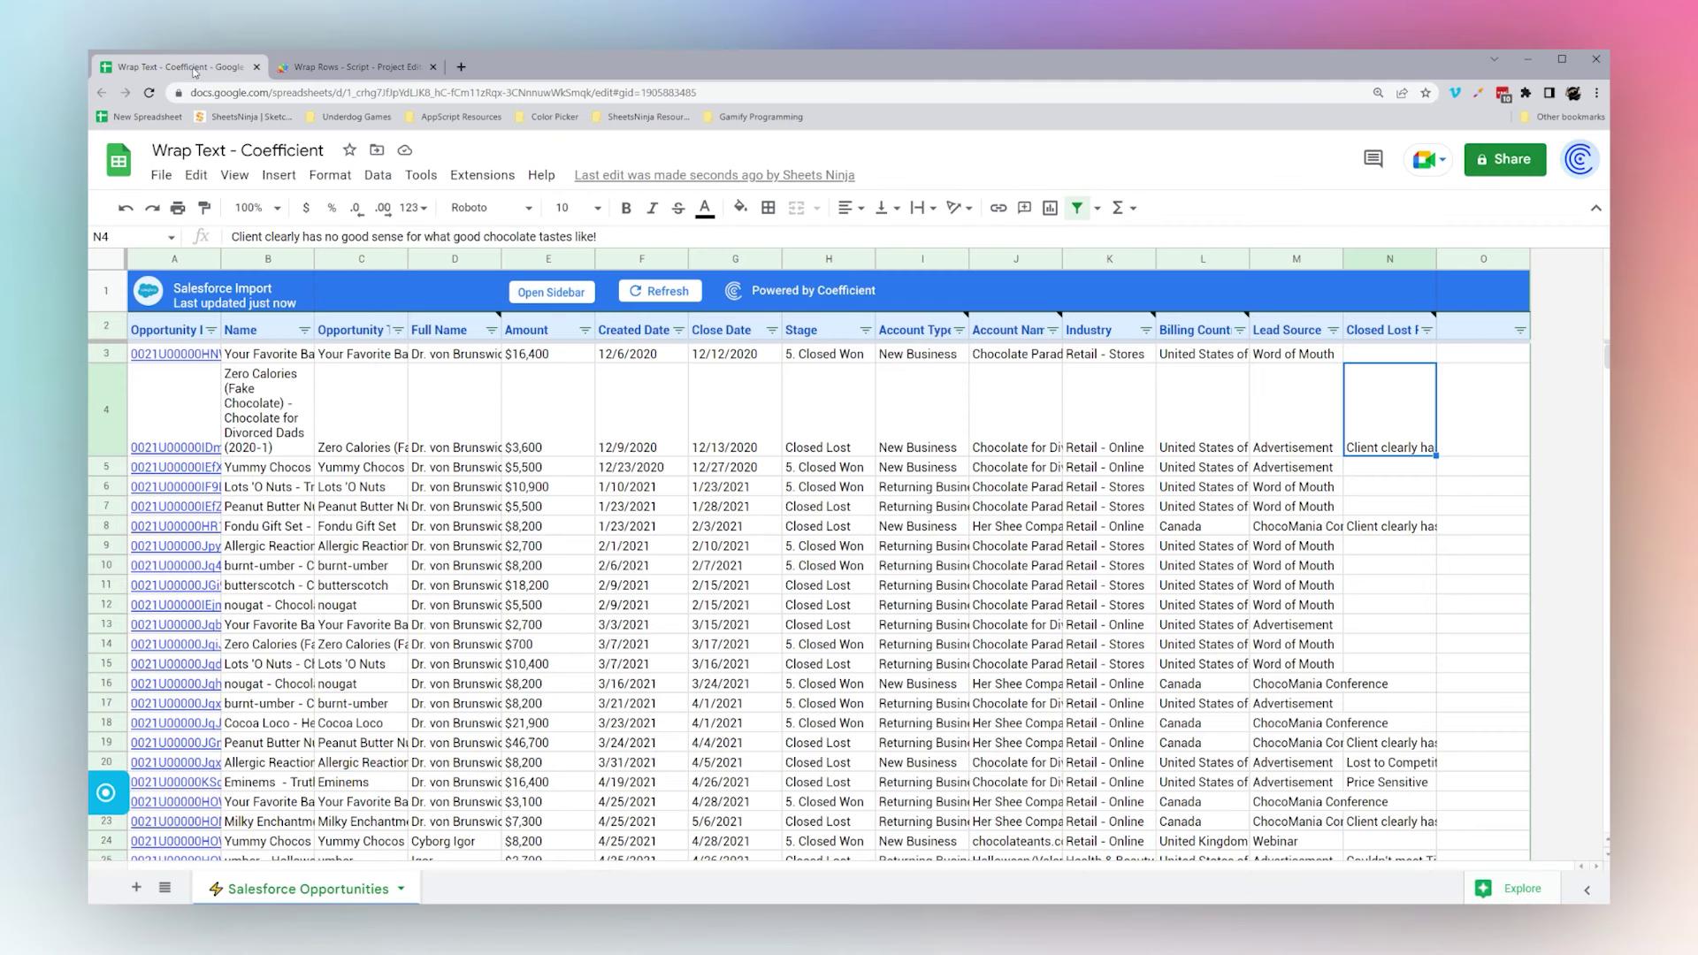
click(248, 354)
click(254, 397)
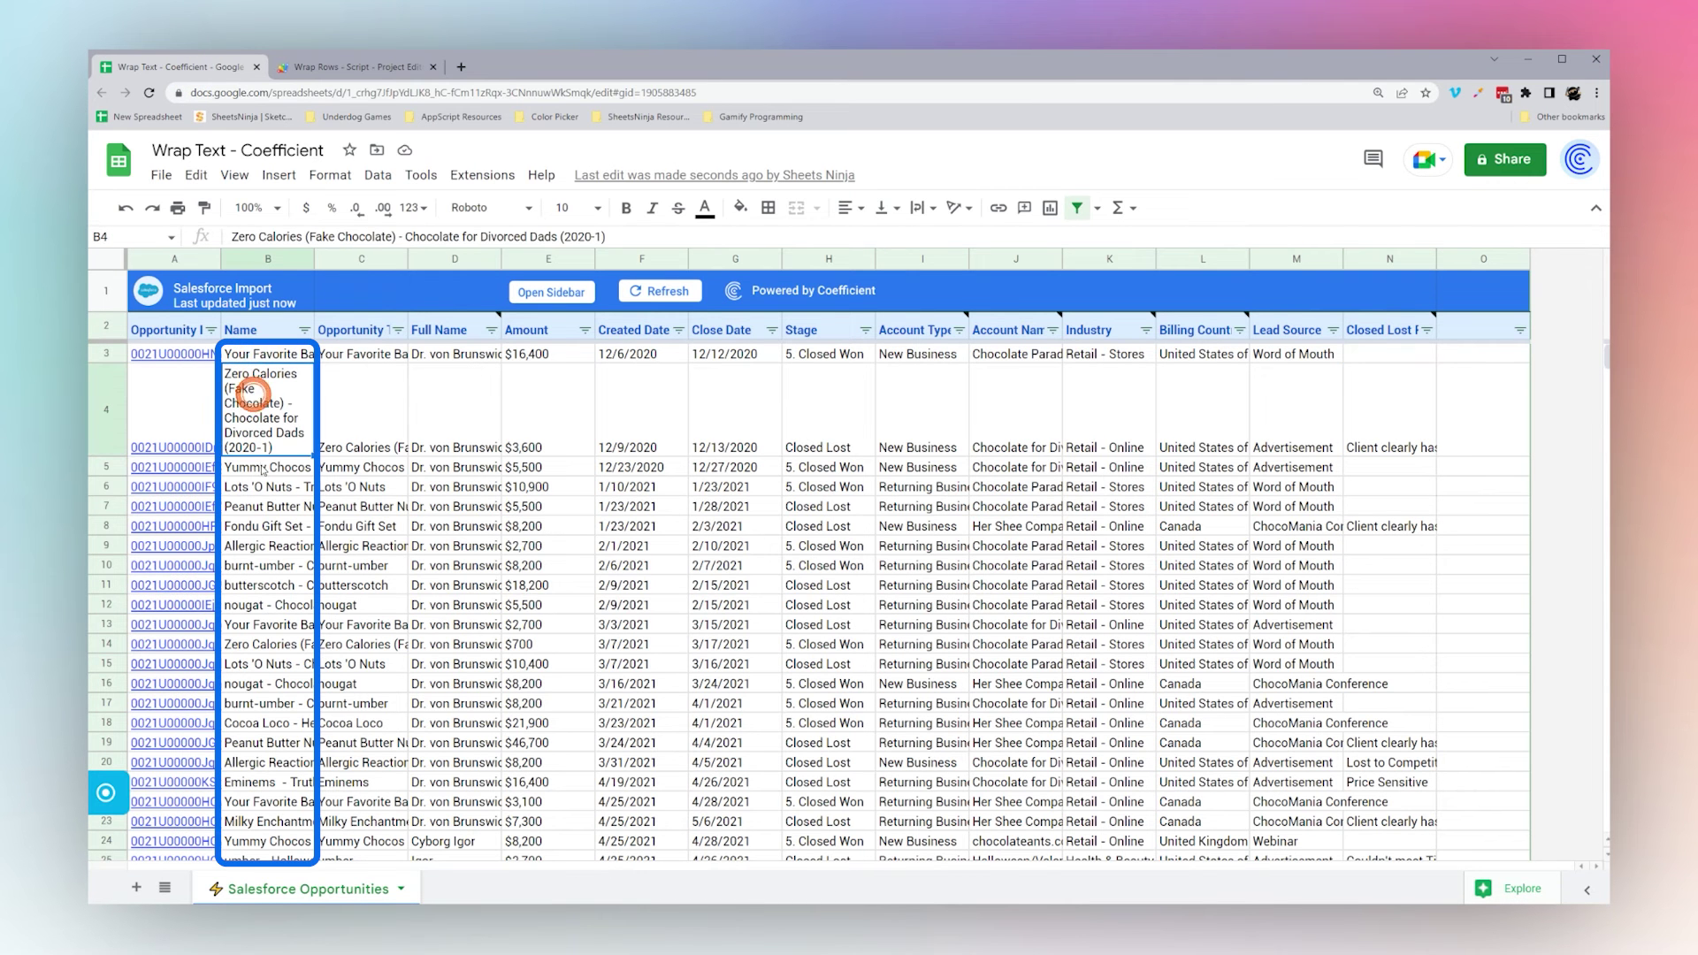
click(261, 467)
click(258, 489)
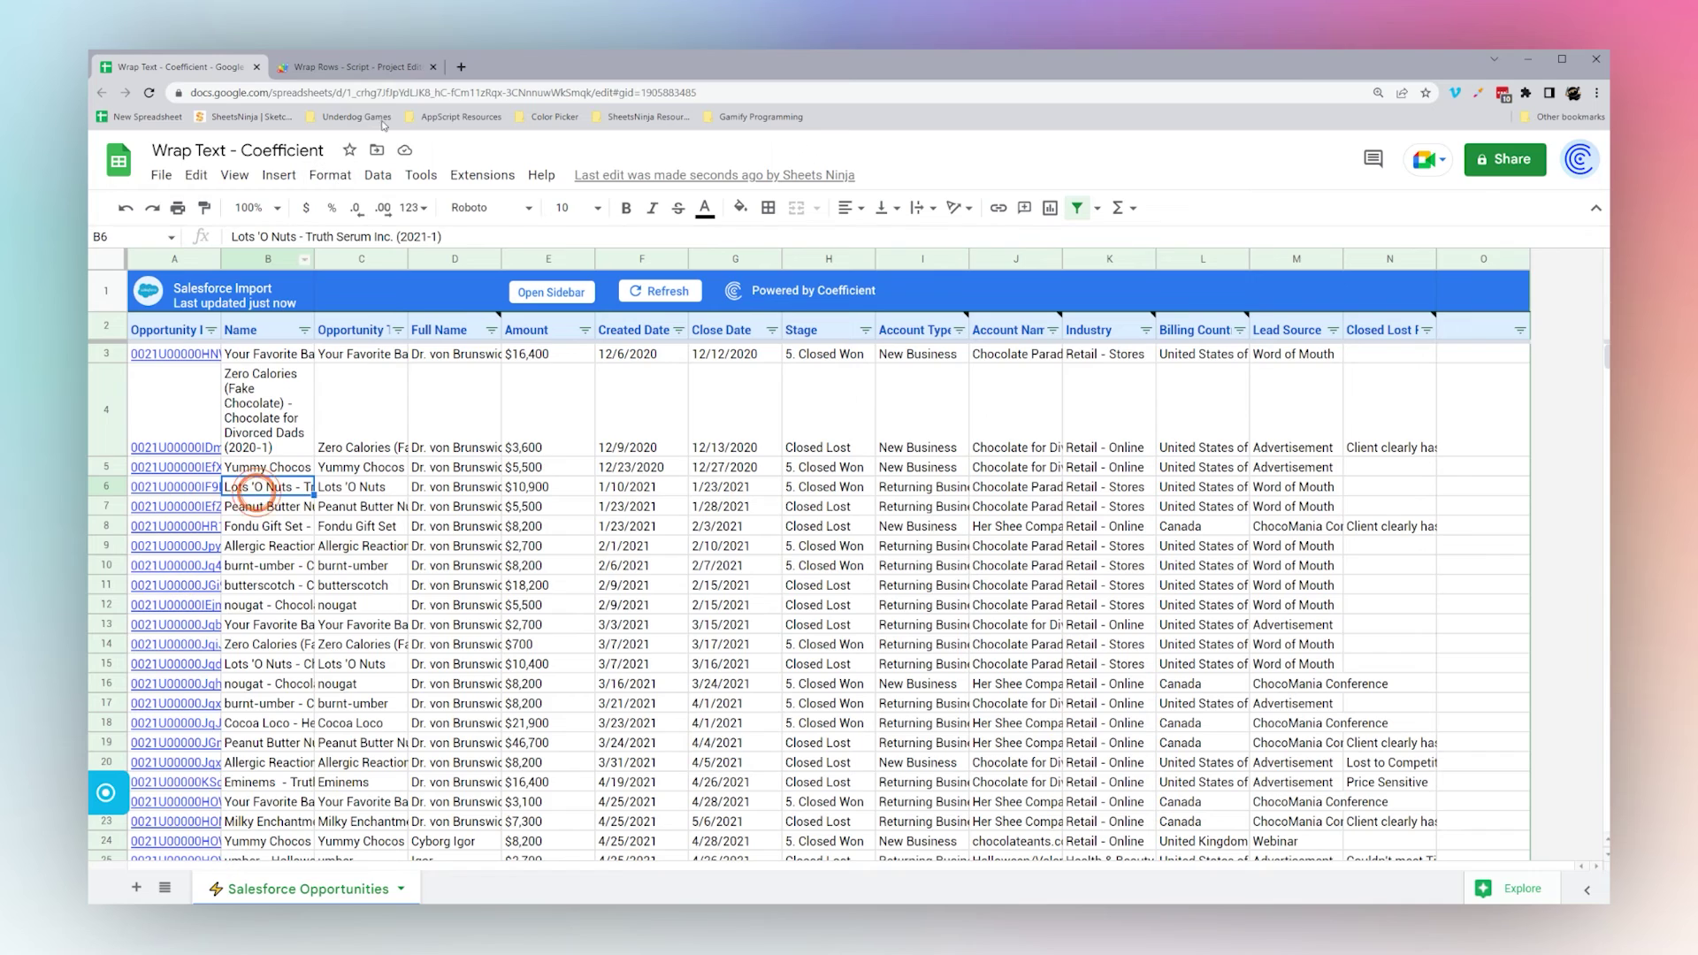
click(353, 66)
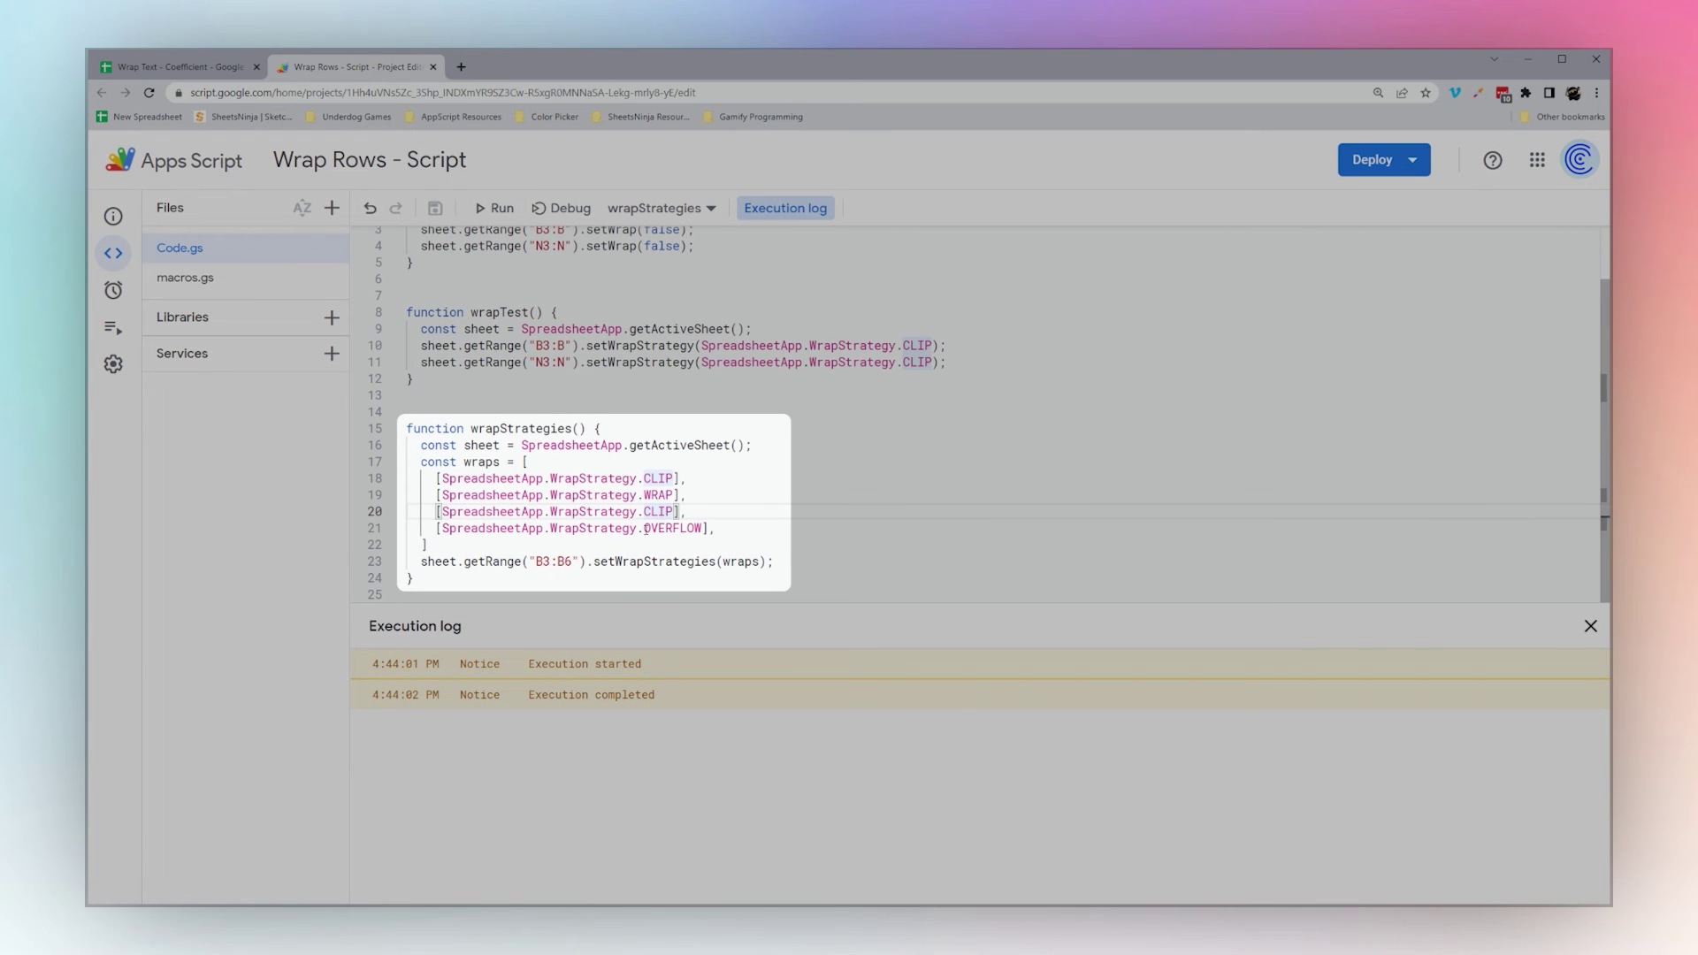
Replace OVERFLOW with WRAP on line 21, save, and rerun wrapStrategies
double_click(647, 529)
text(WRAP)
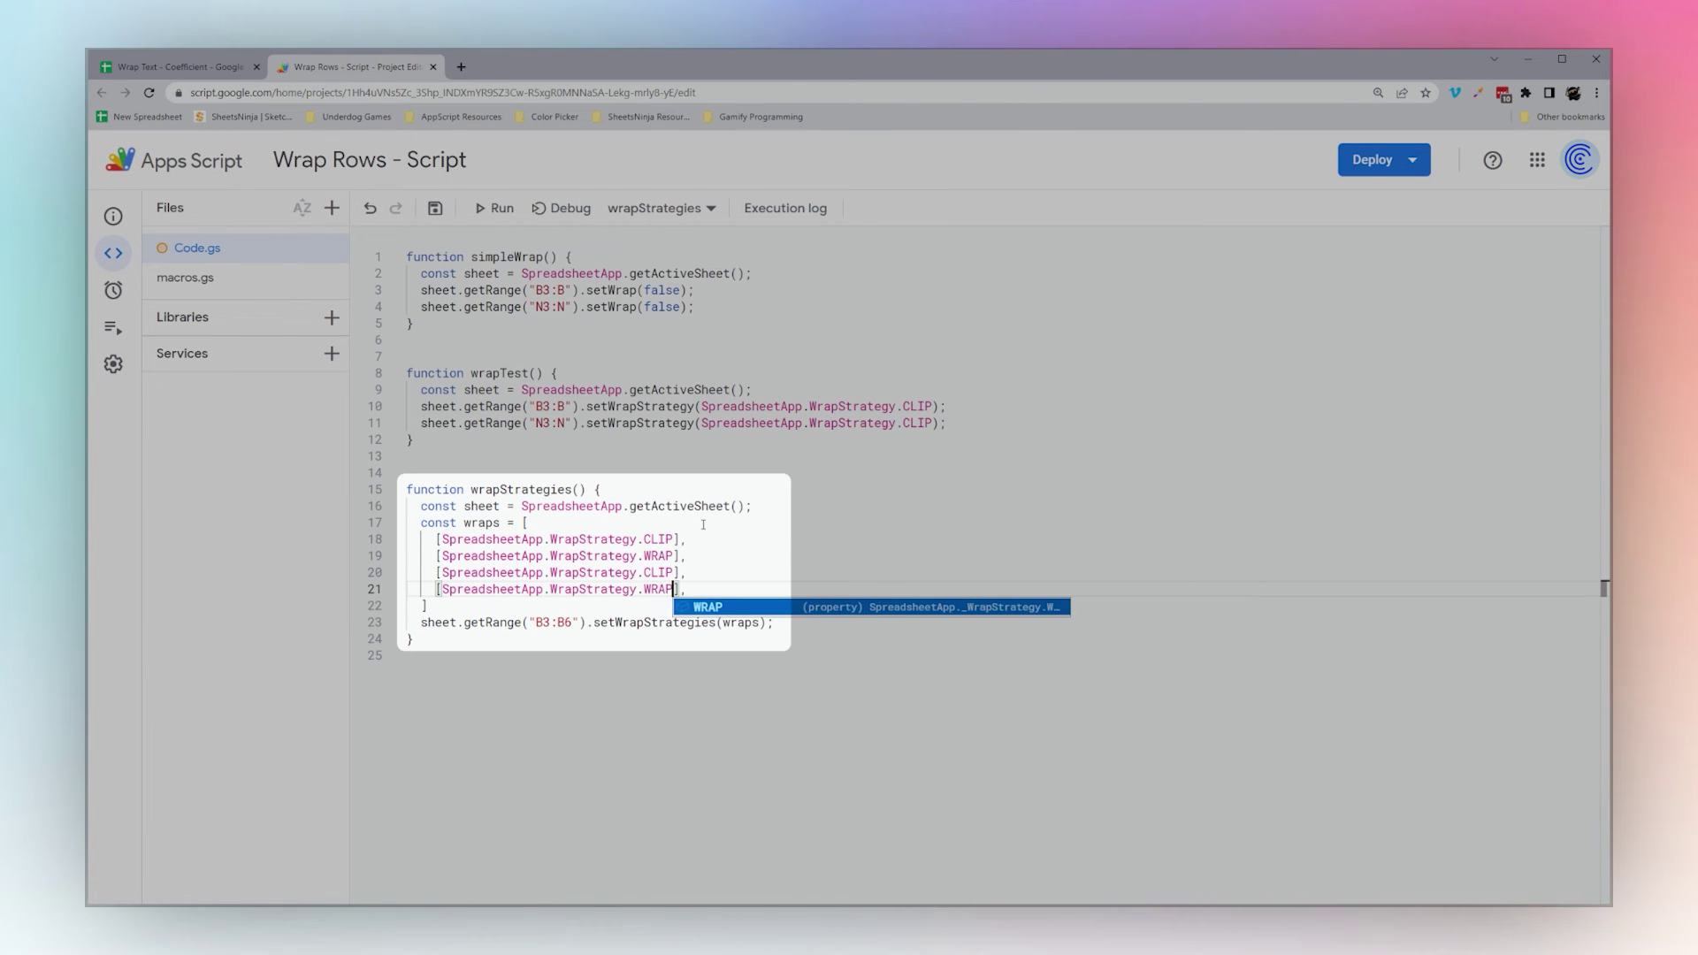
key(ctrl+s)
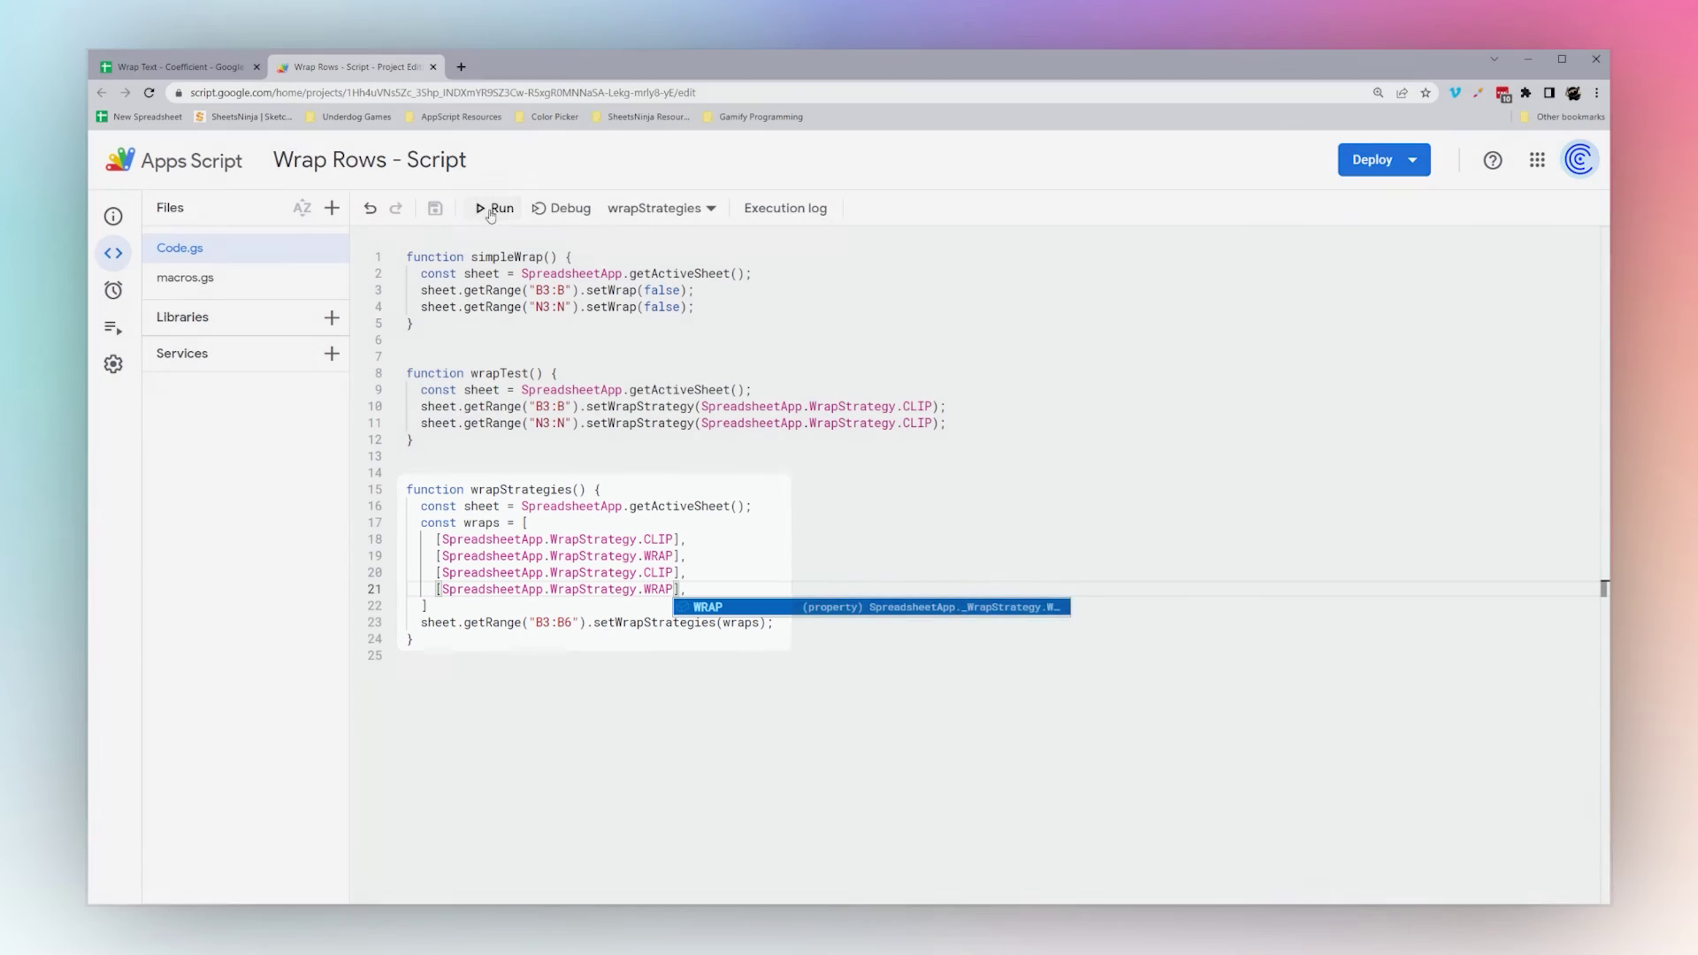
click(491, 217)
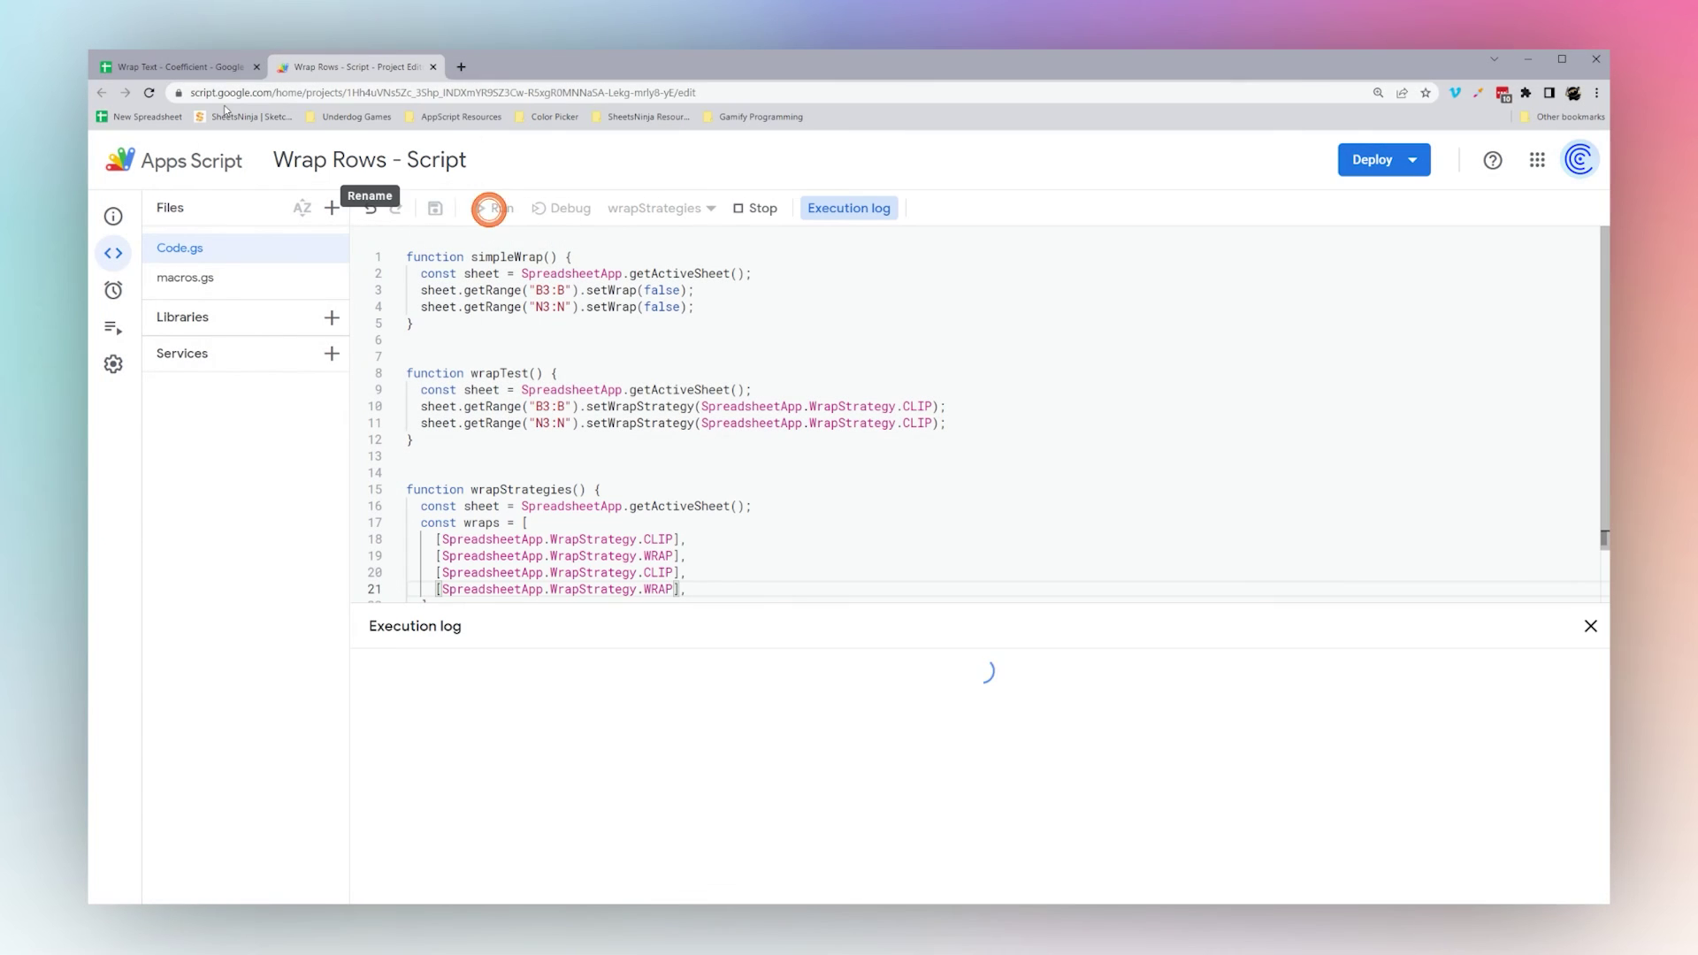
Check cells B3 to B6 in the sheet, confirming B4 and B6 now wrap
click(180, 68)
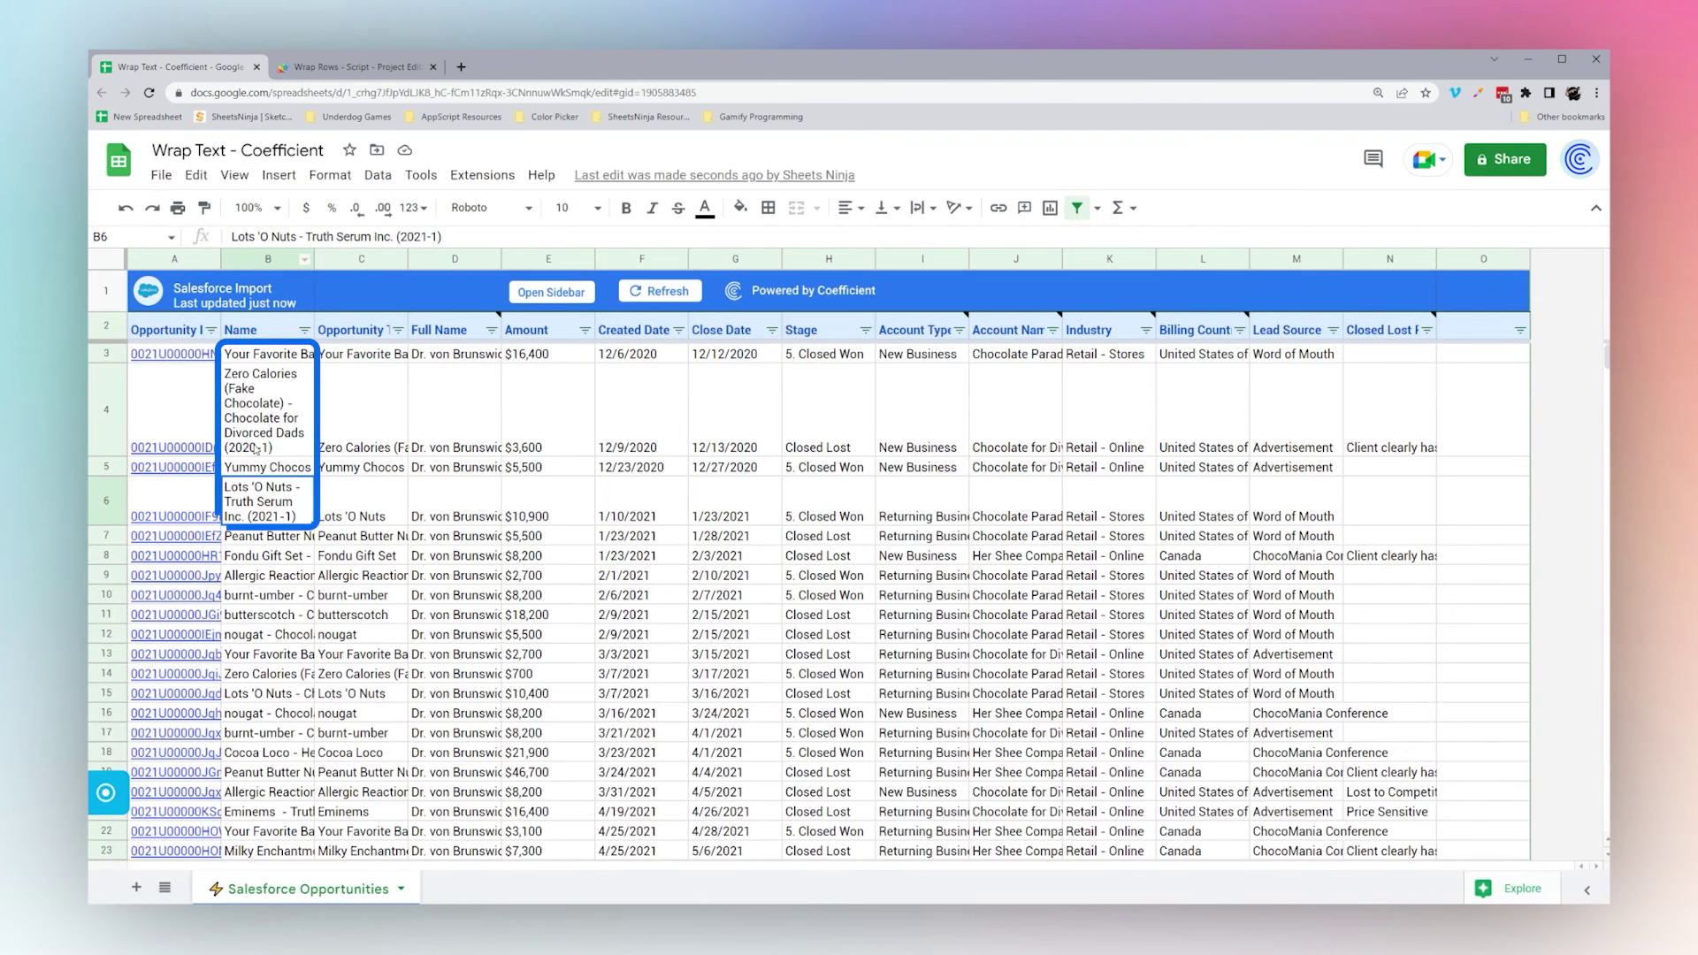
click(258, 356)
click(353, 67)
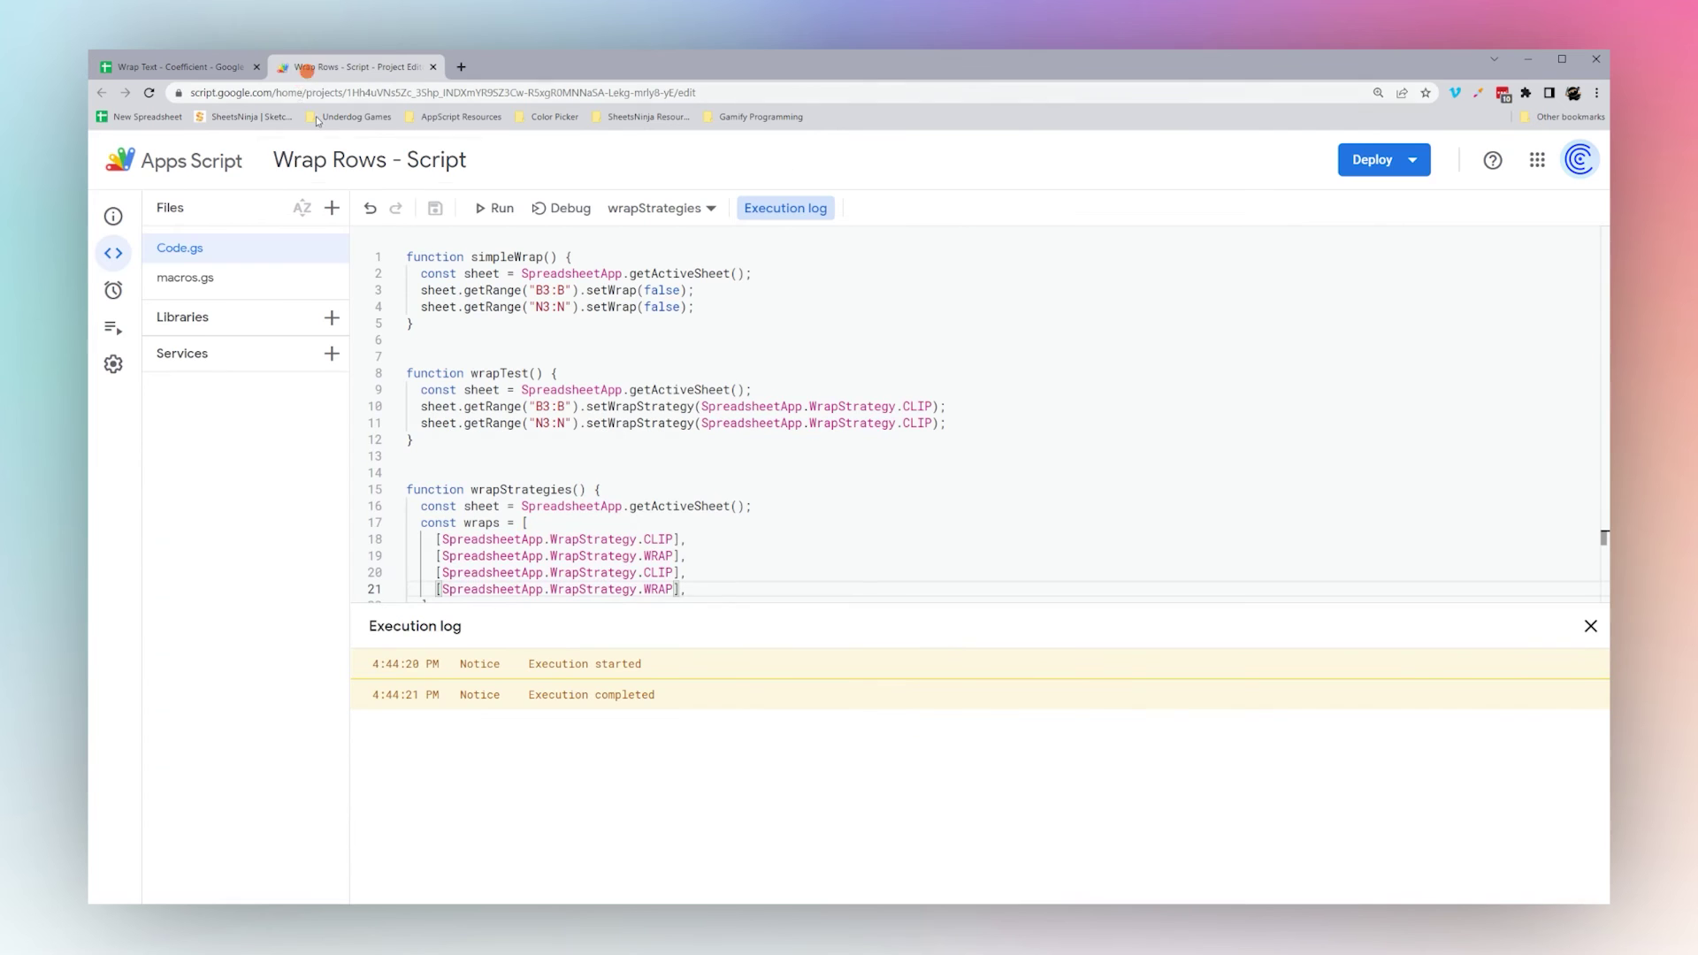
click(211, 68)
click(256, 396)
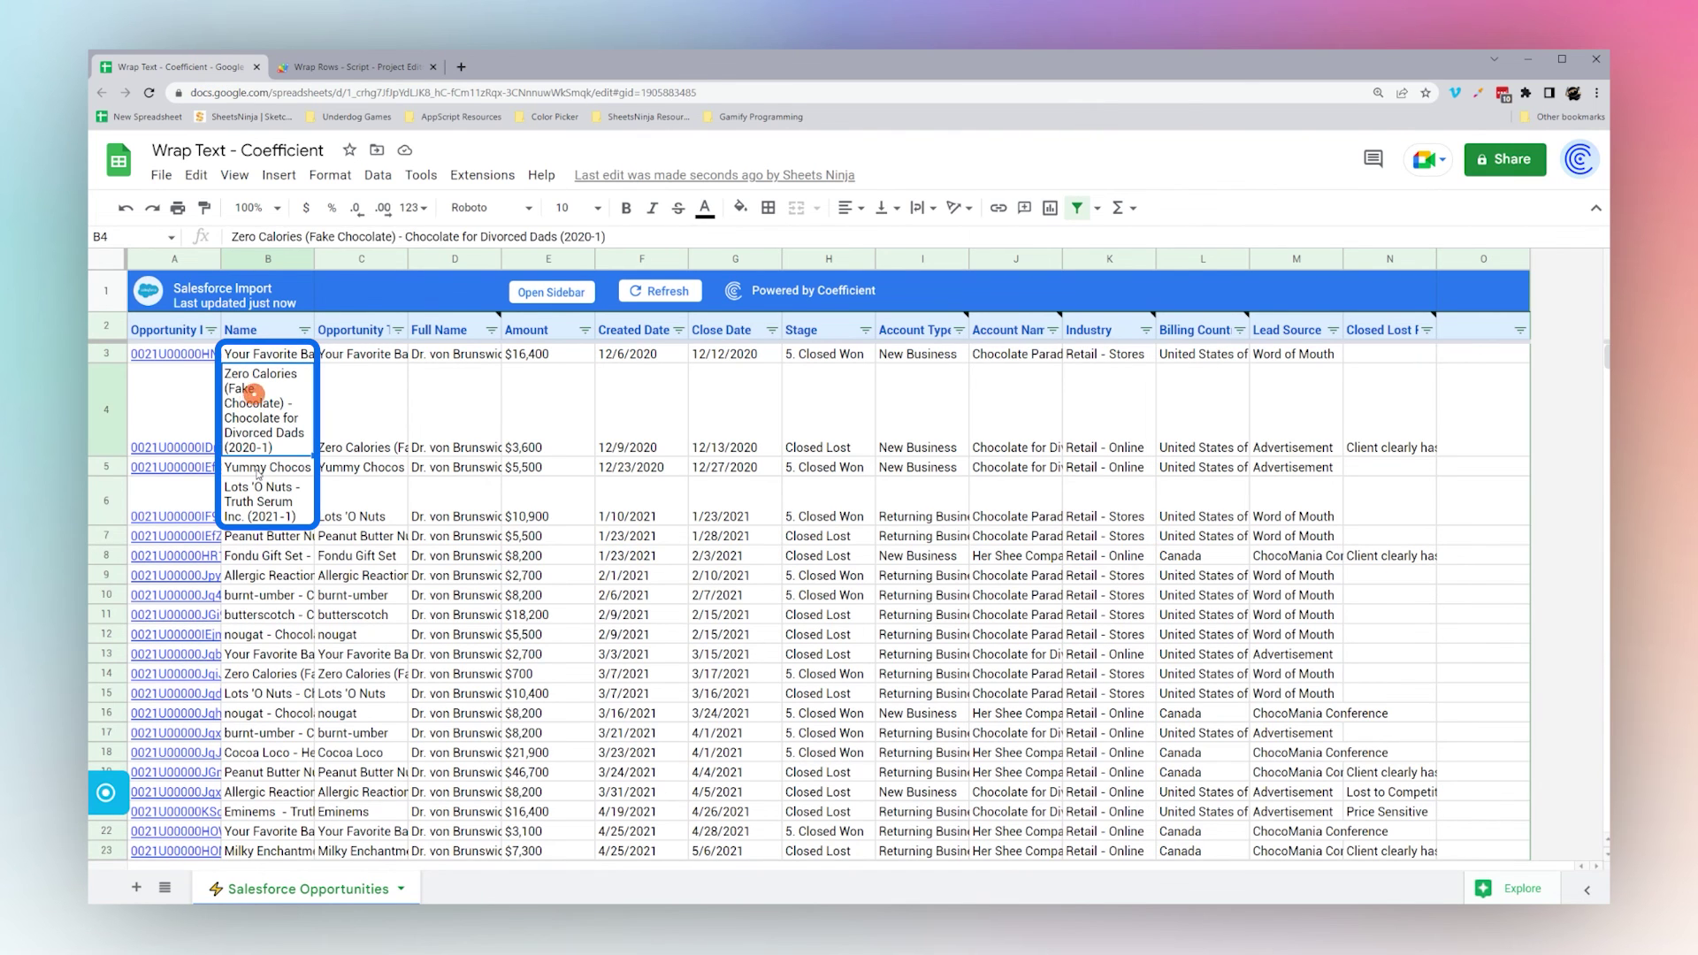
click(256, 468)
click(255, 495)
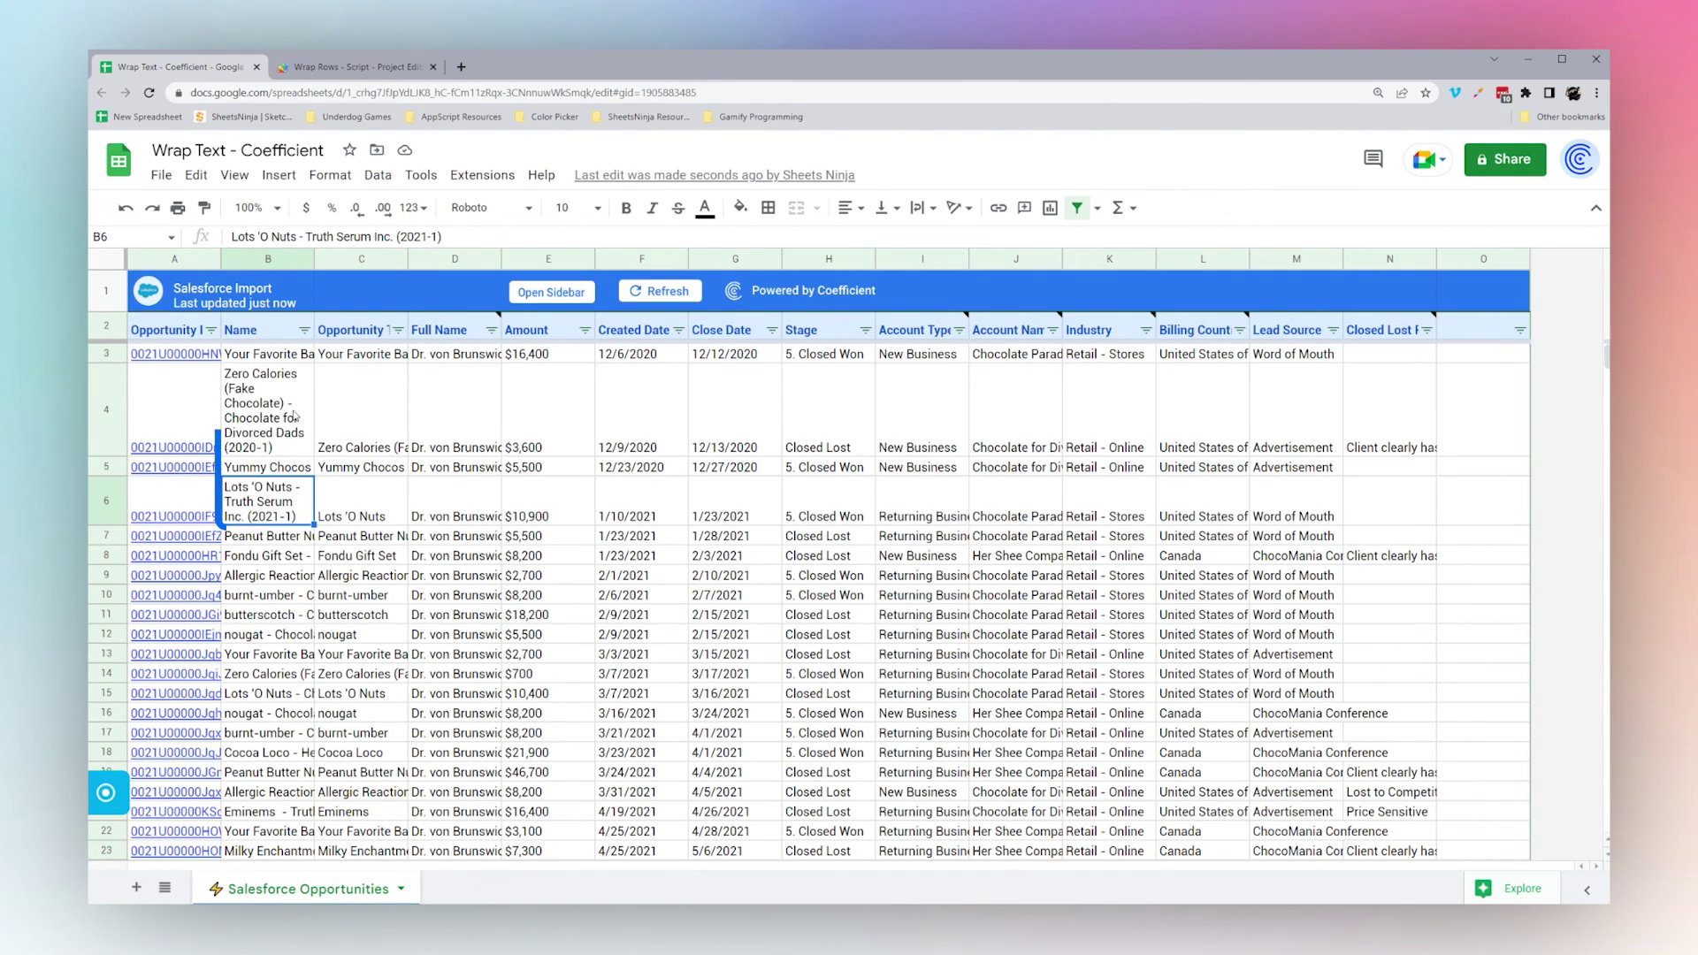